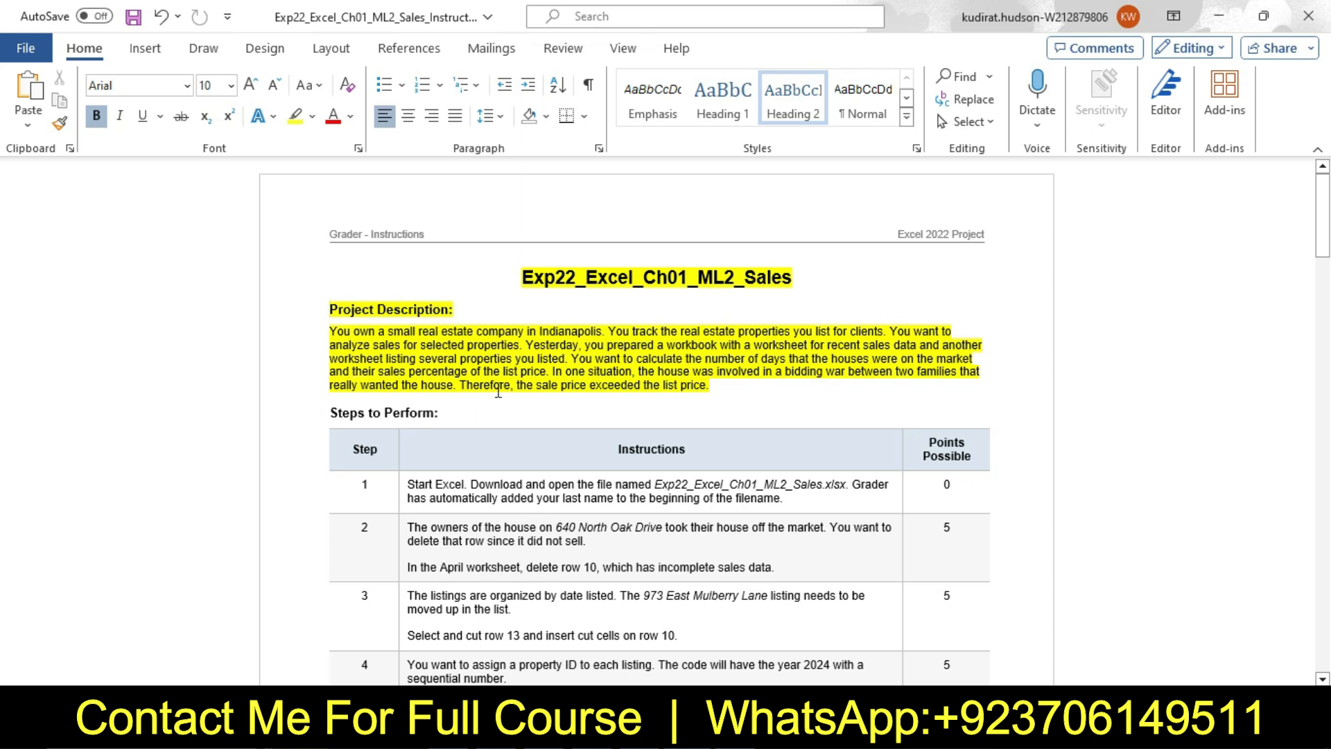
Remove the yellow highlight from the document title and the Project Description section
drag(715, 384, 556, 271)
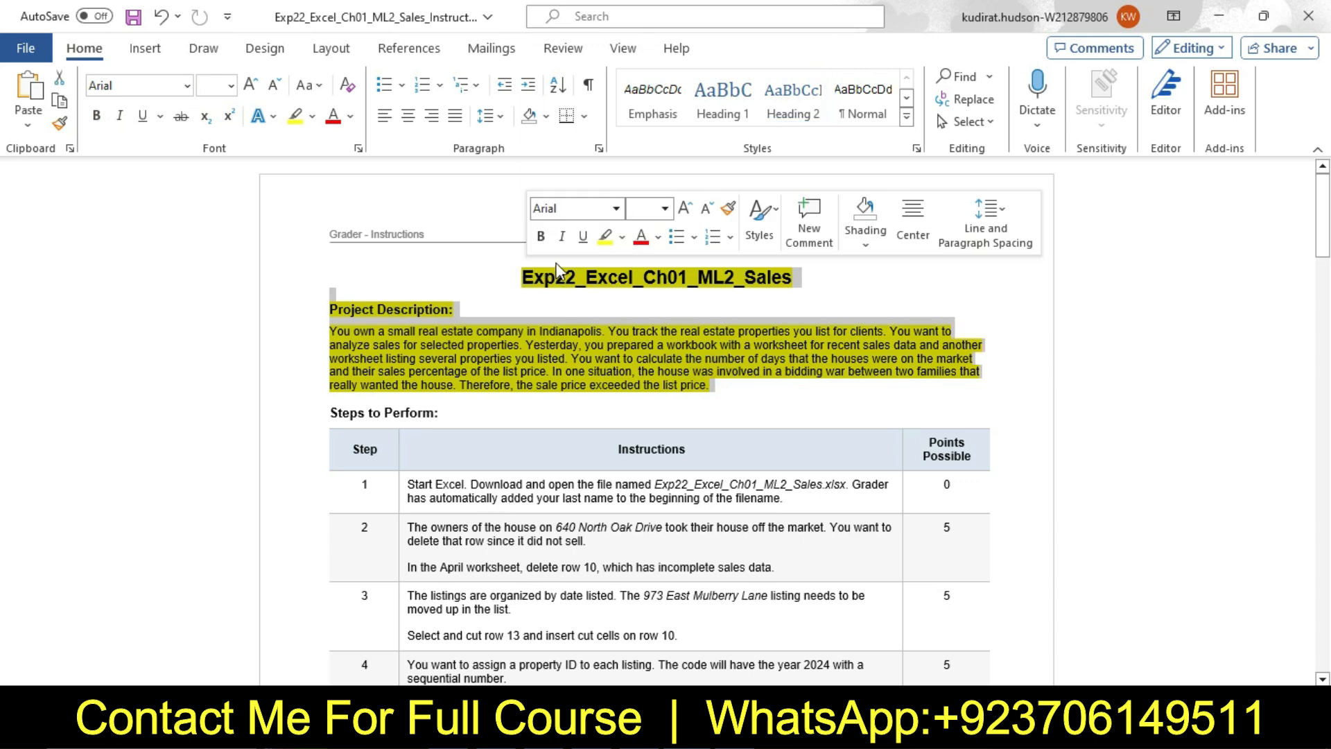
click(622, 236)
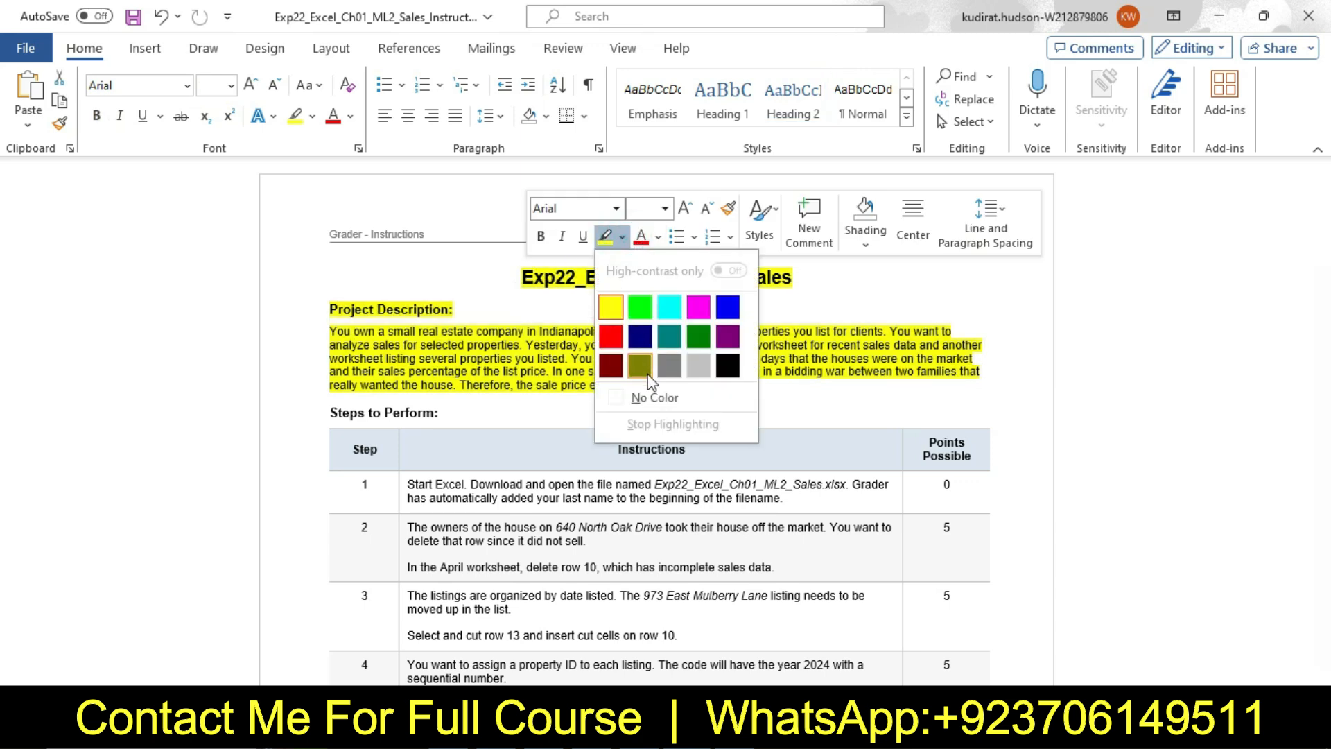
click(652, 396)
click(804, 397)
Set the step 1 instruction text to 16 pt and highlight it in yellow
drag(1329, 219, 1329, 262)
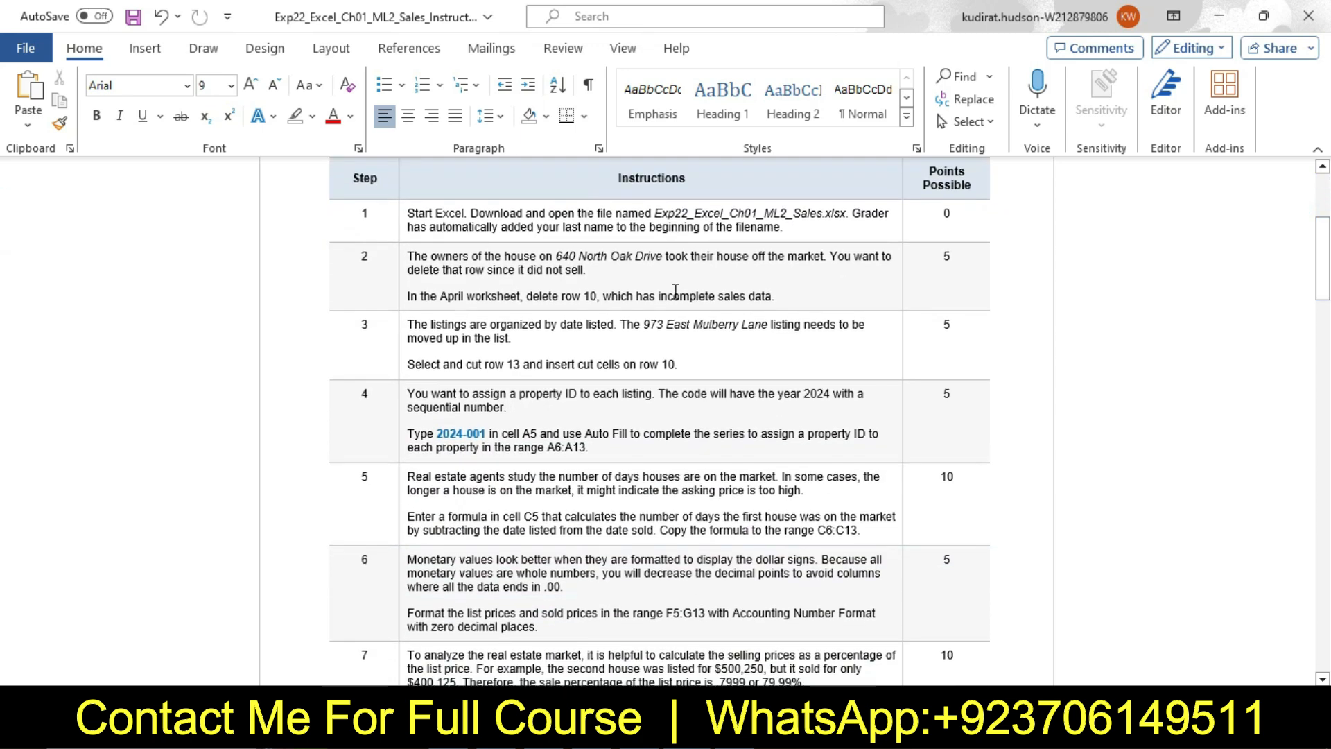
click(397, 234)
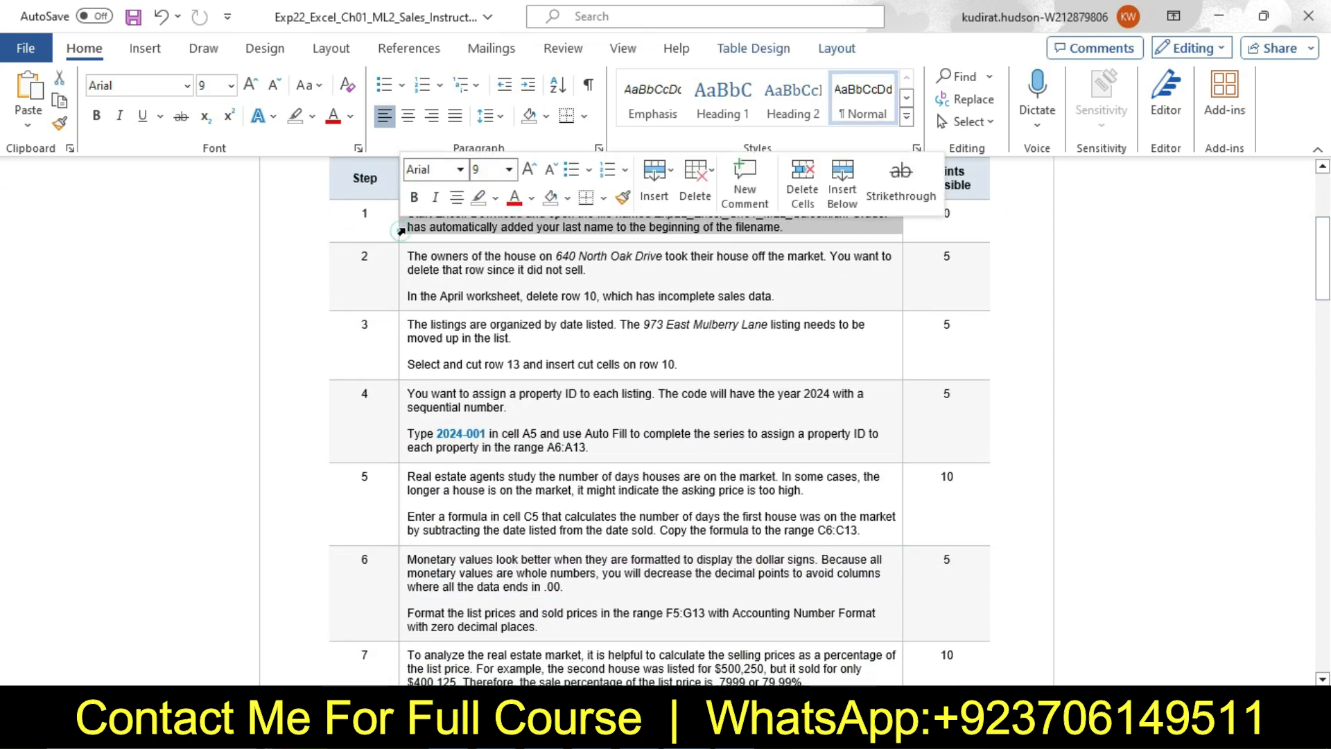
click(509, 169)
click(489, 328)
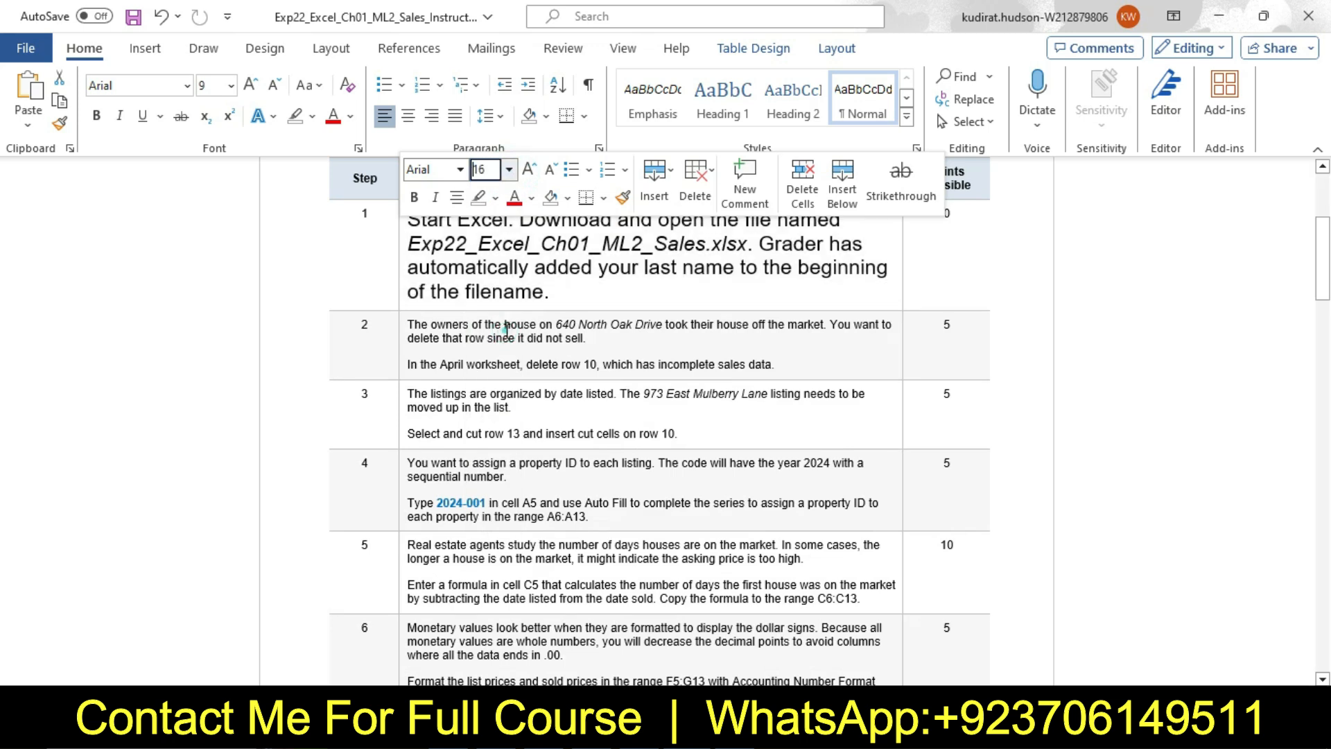
click(497, 204)
click(483, 267)
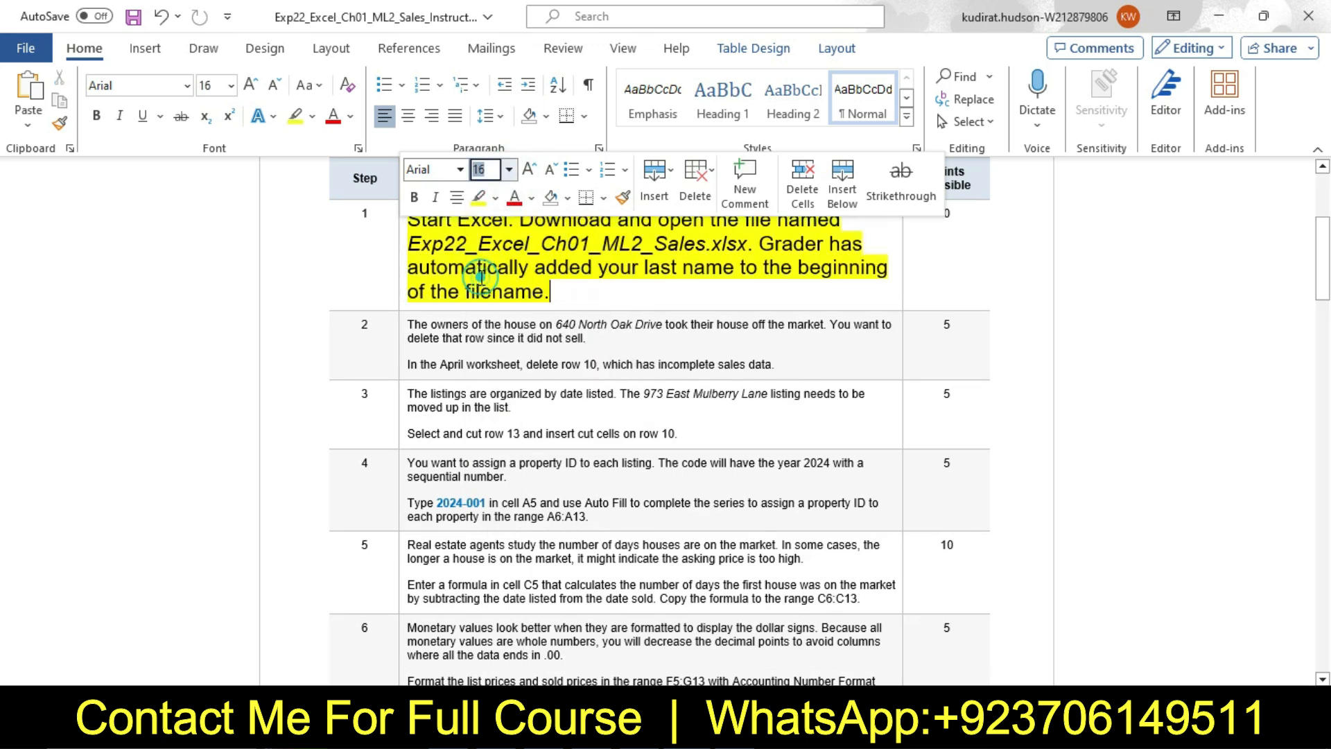
click(429, 226)
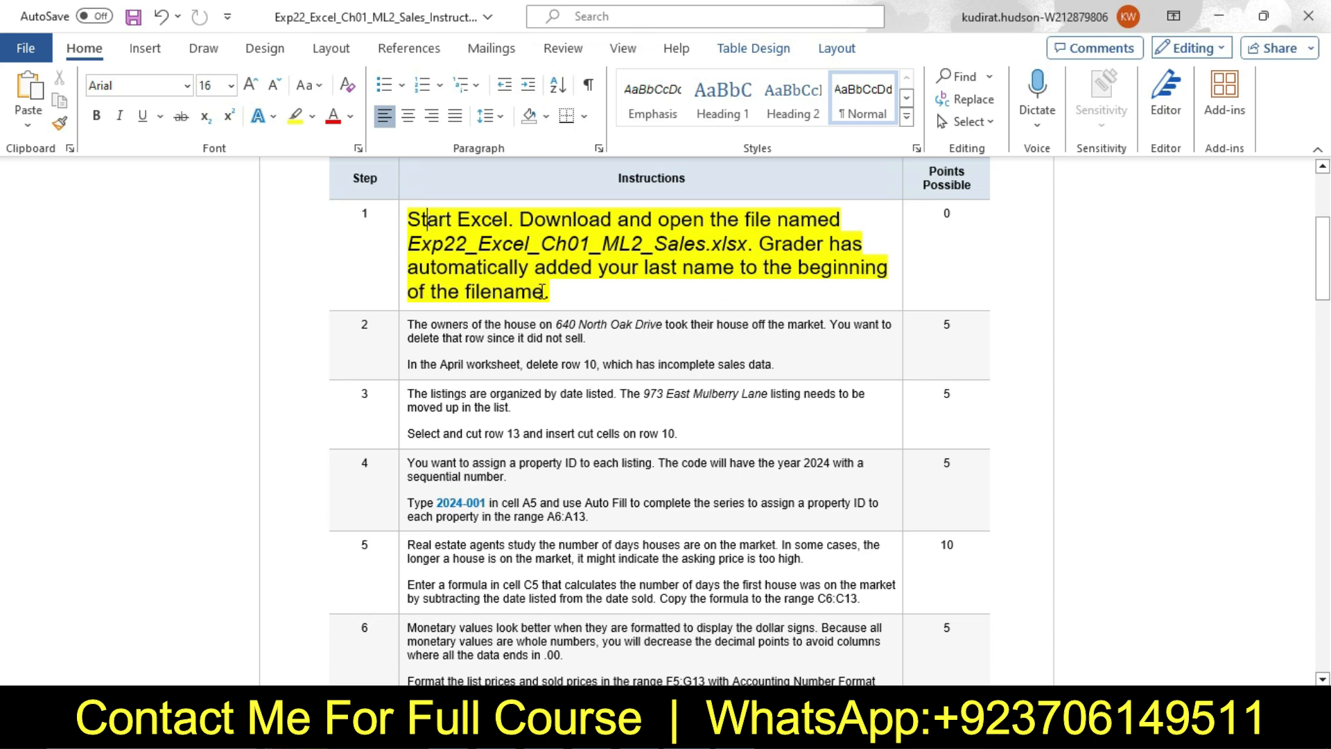
Switch to the Excel workbook and examine the first property's list price, sold price and % of List Price formula in the April worksheet
click(721, 731)
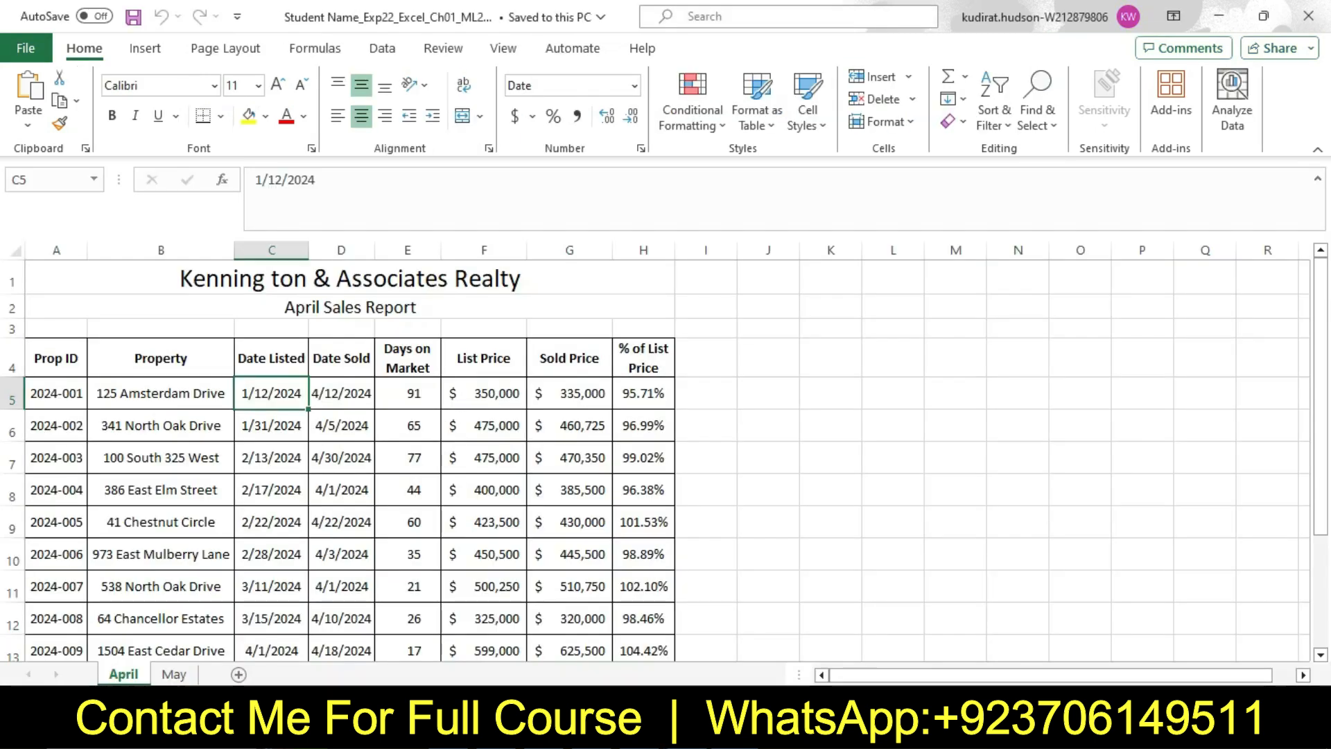
mouse_move(1324, 427)
mouse_down()
mouse_move(1327, 520)
mouse_move(1326, 430)
mouse_up()
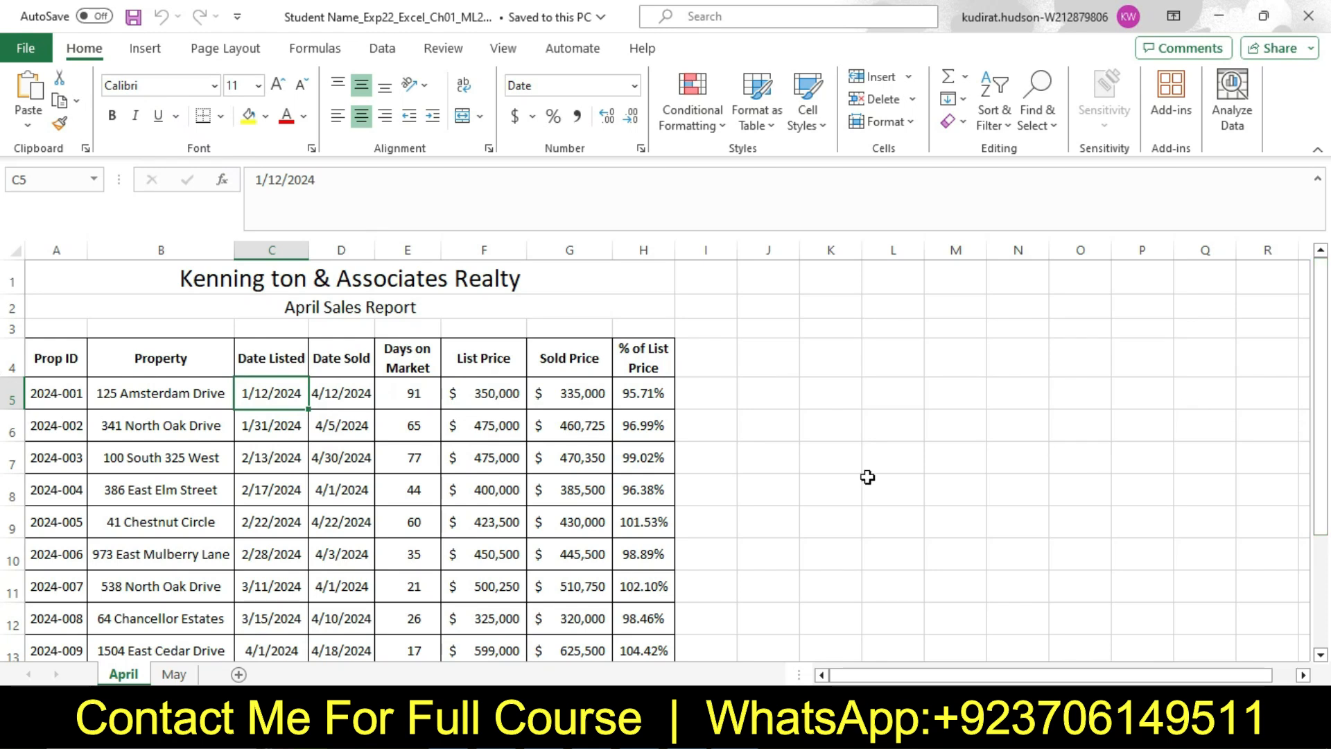
click(487, 396)
click(585, 393)
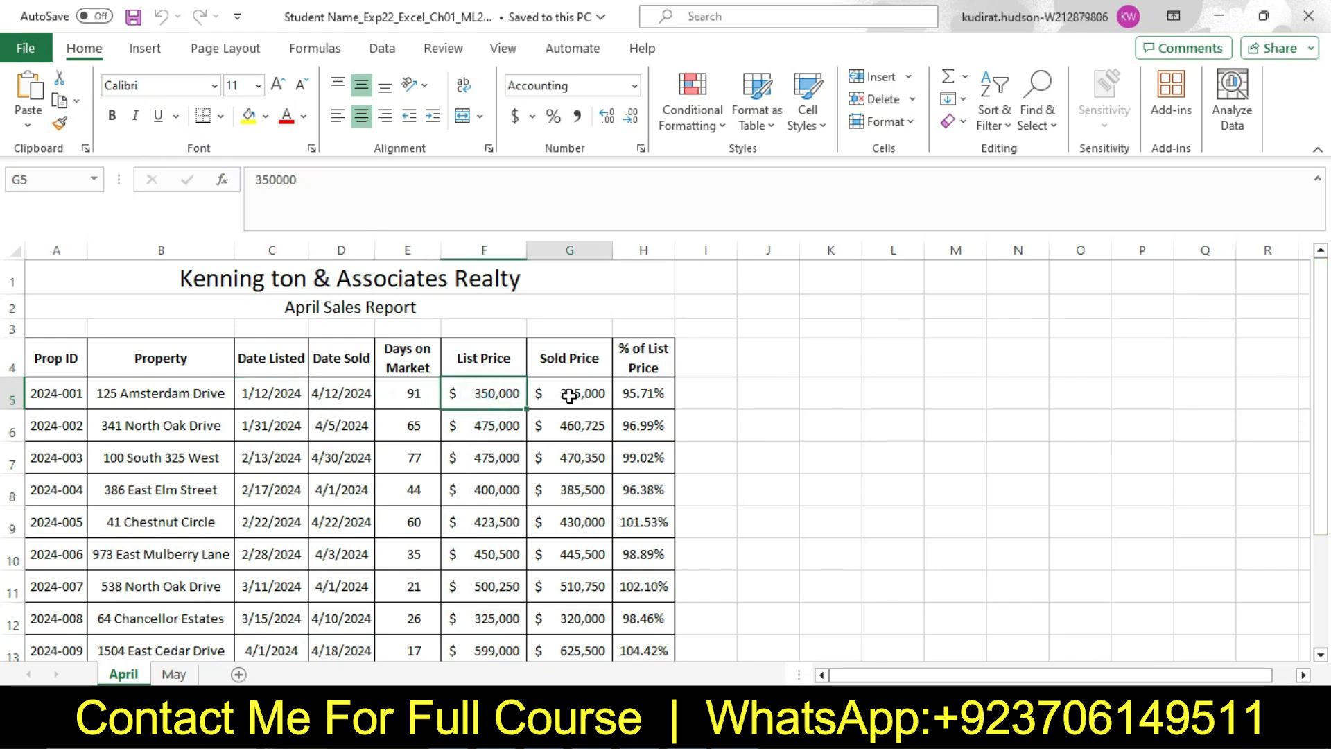
click(616, 397)
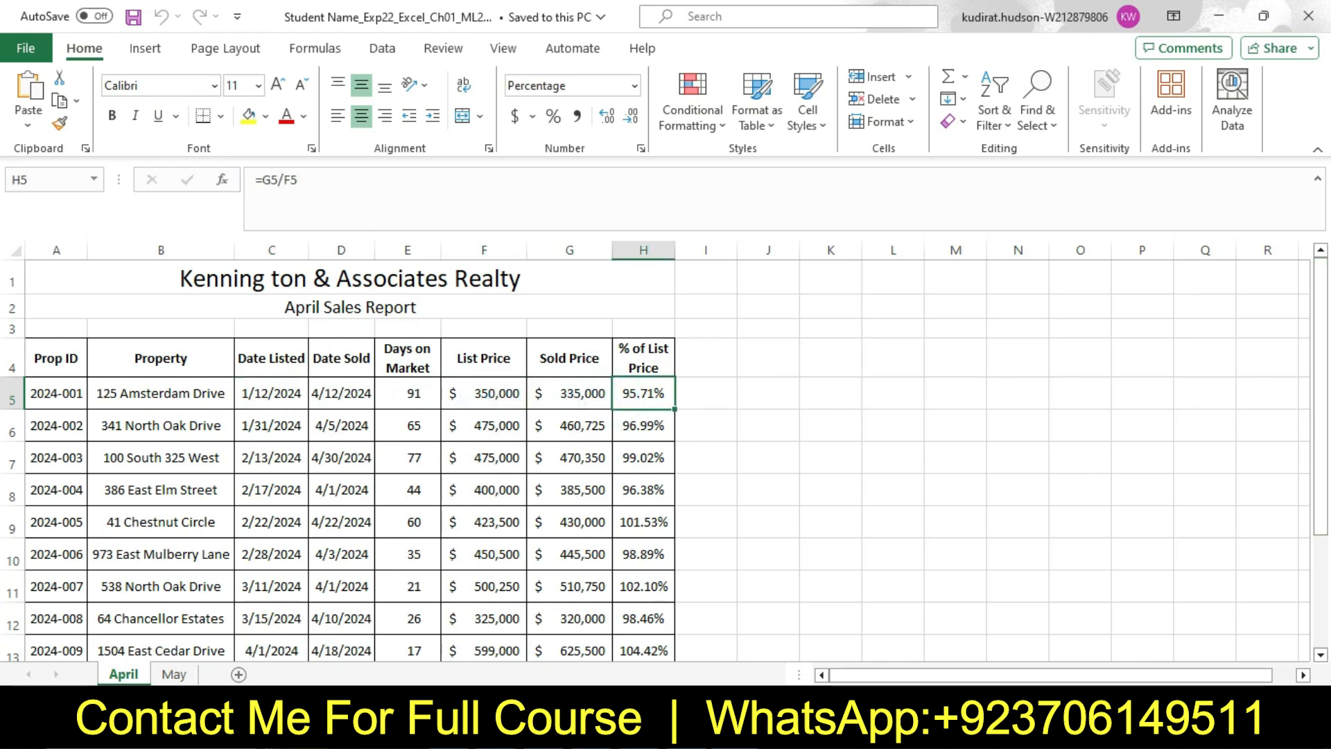
Switch back to the Word instructions and reset the step 1 text to 9 pt with no highlight color
key(alt+Tab)
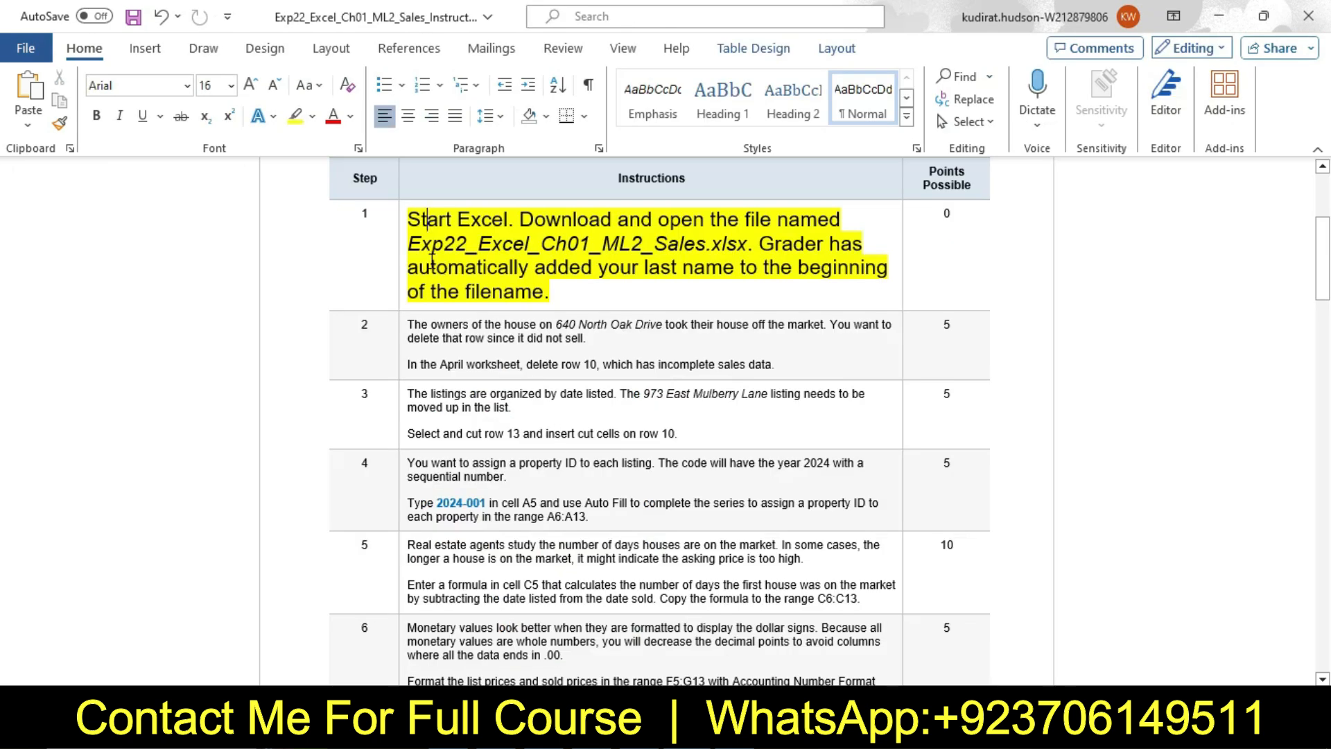
click(402, 255)
right_click(406, 252)
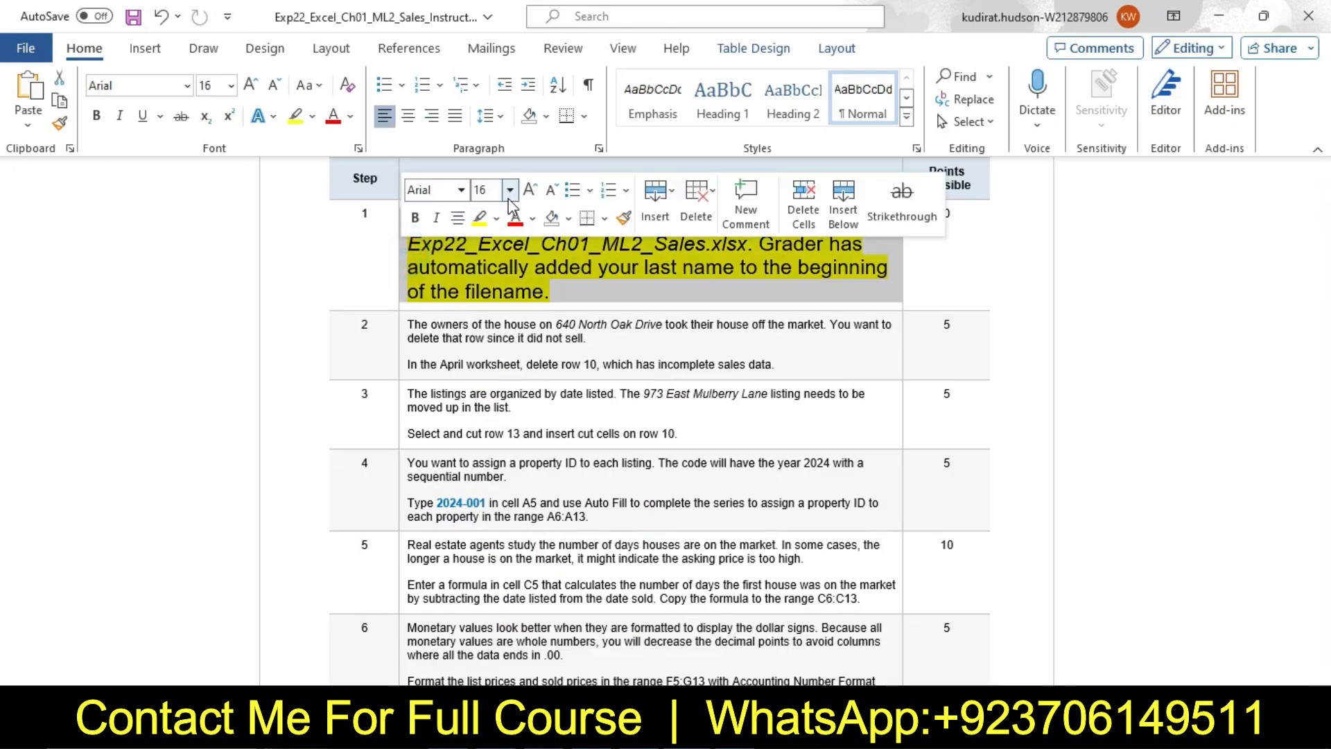
click(509, 190)
click(486, 238)
click(497, 217)
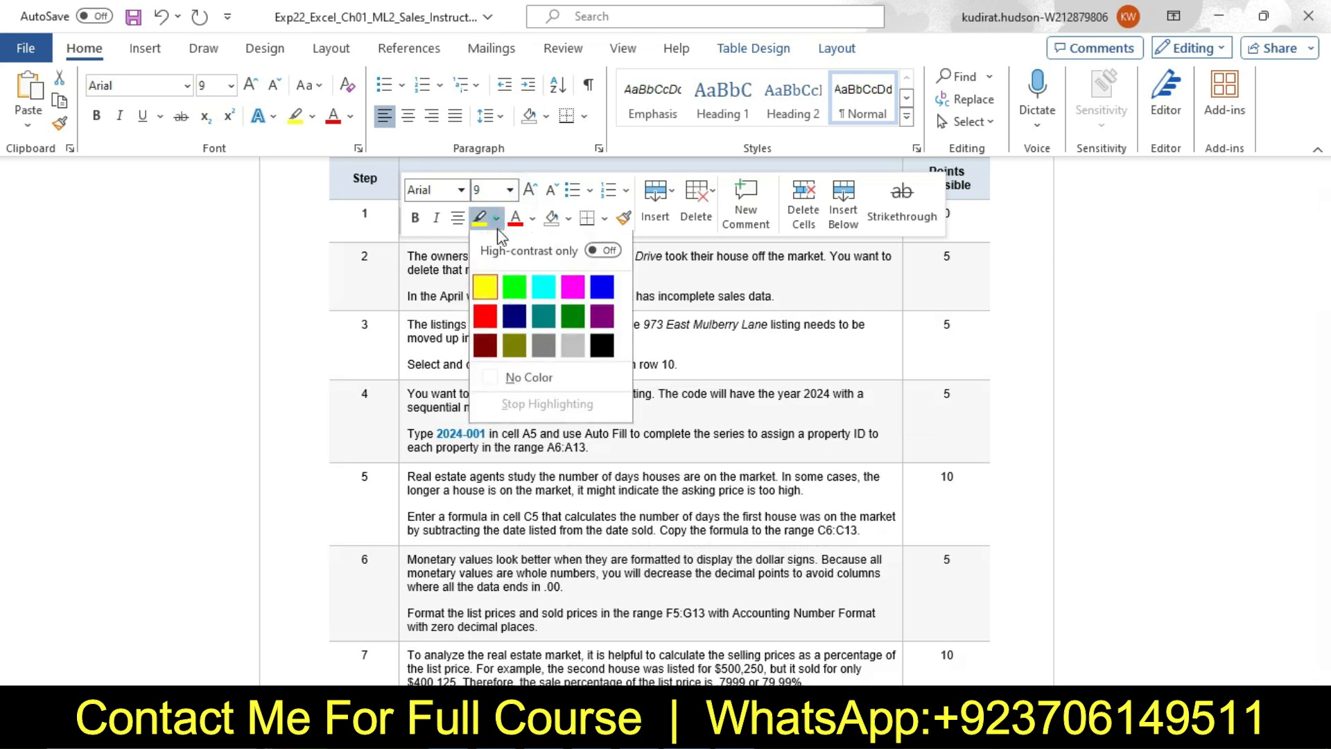
click(529, 379)
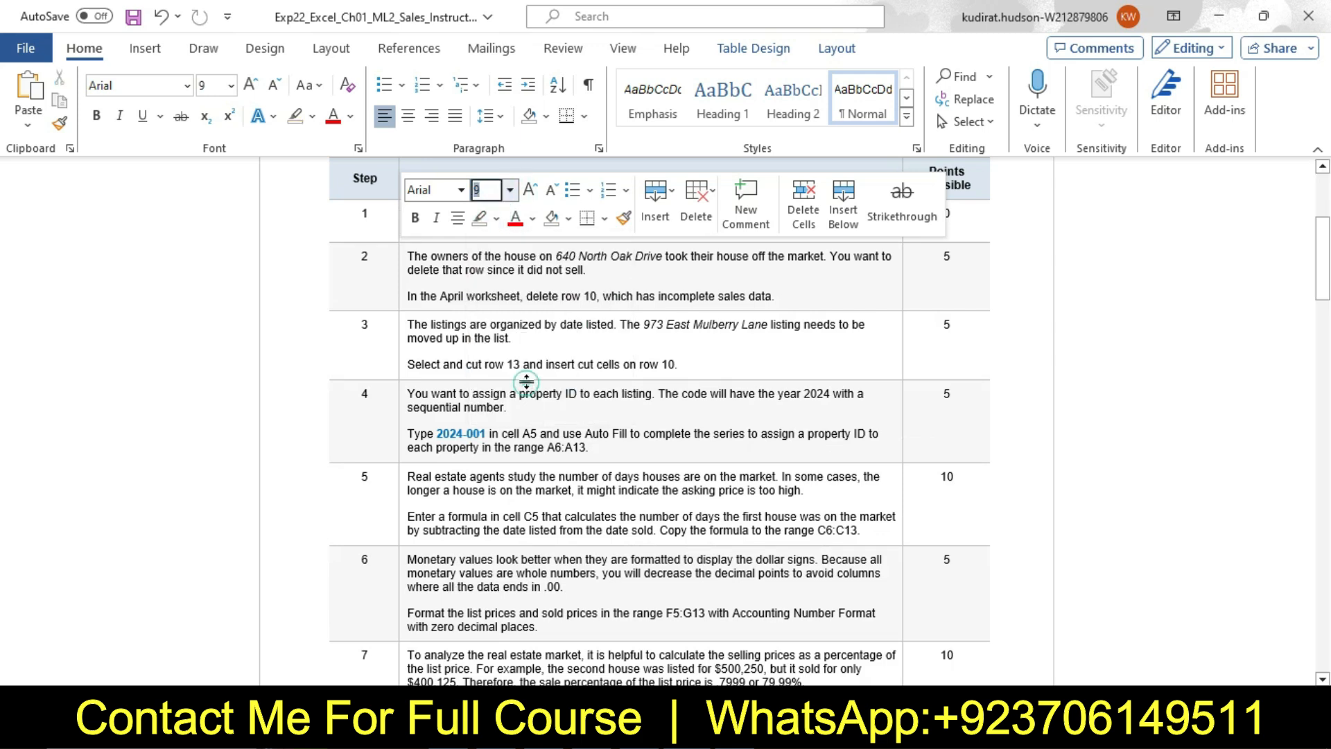
Set the step 2 instruction text to 16 pt and highlight it in yellow
click(400, 272)
right_click(401, 272)
click(510, 210)
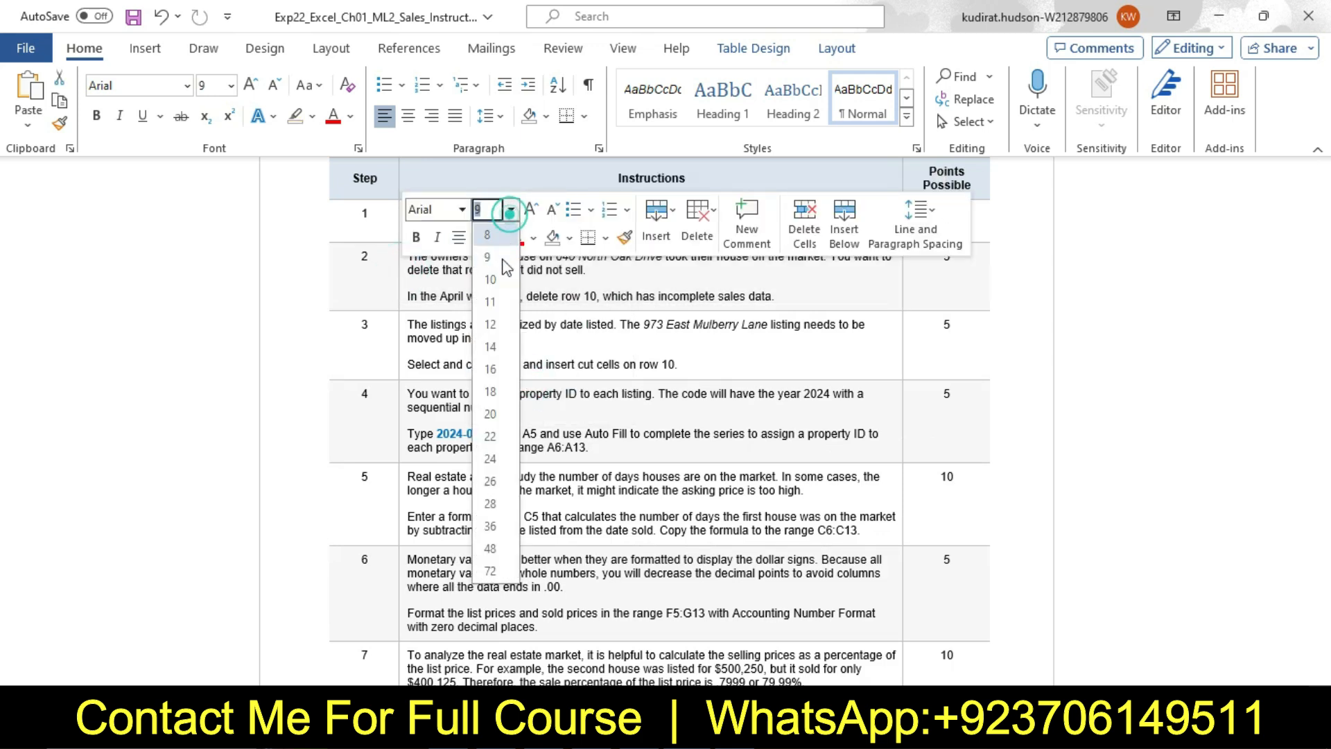
click(490, 369)
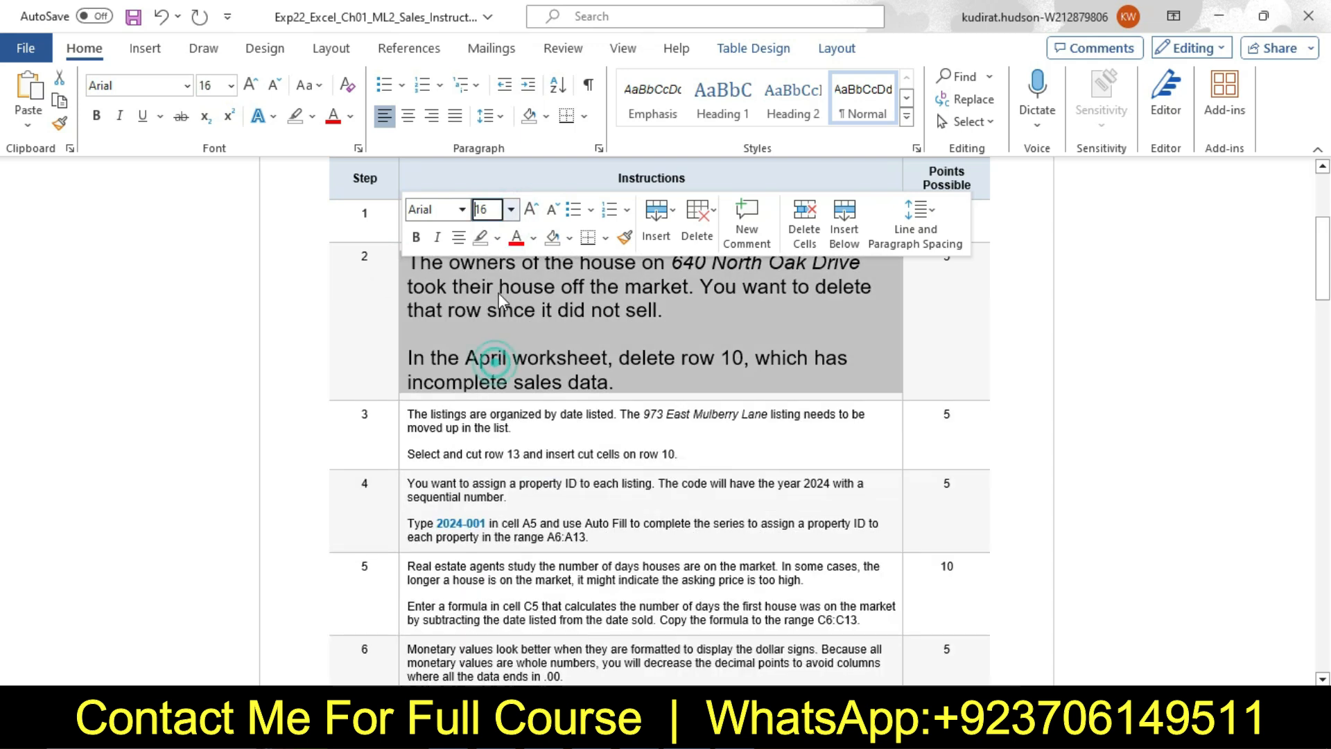
click(497, 238)
click(489, 301)
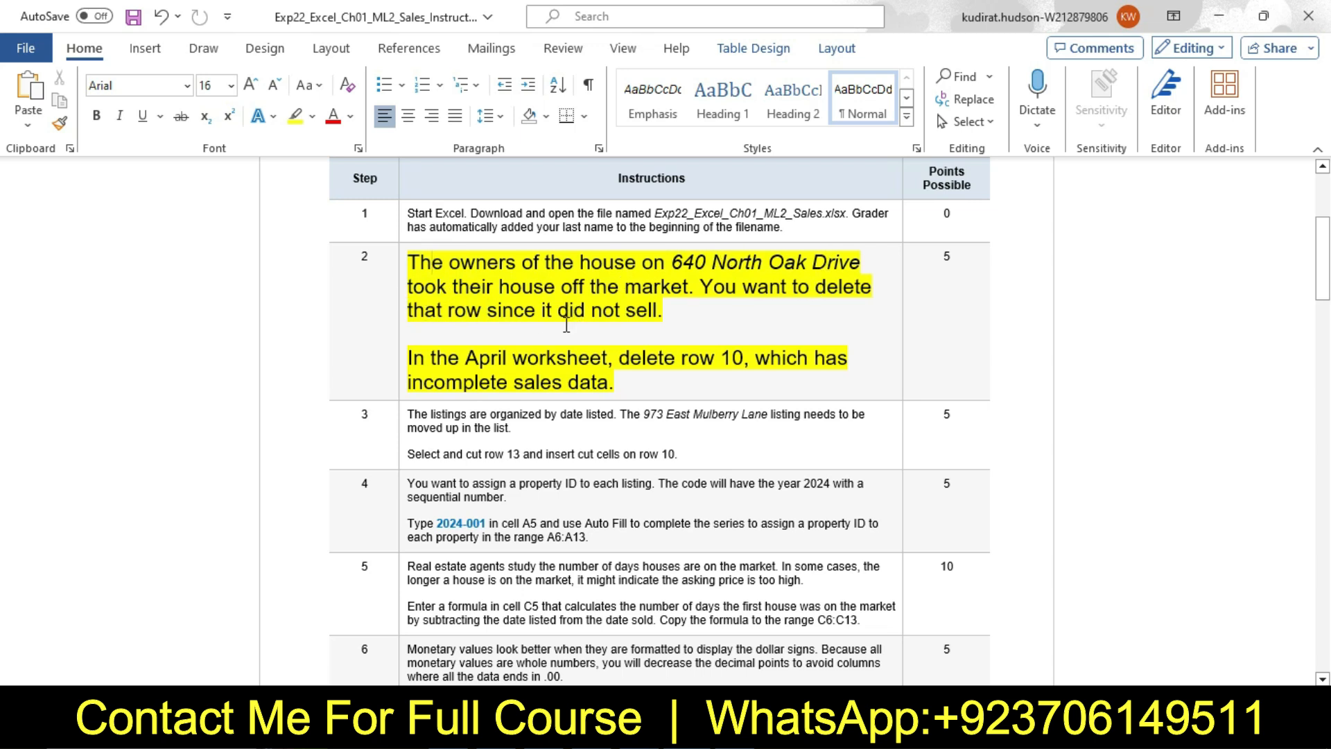
Highlight the step 2 sentence about deleting row 10 in the April worksheet in turquoise
drag(418, 355, 617, 381)
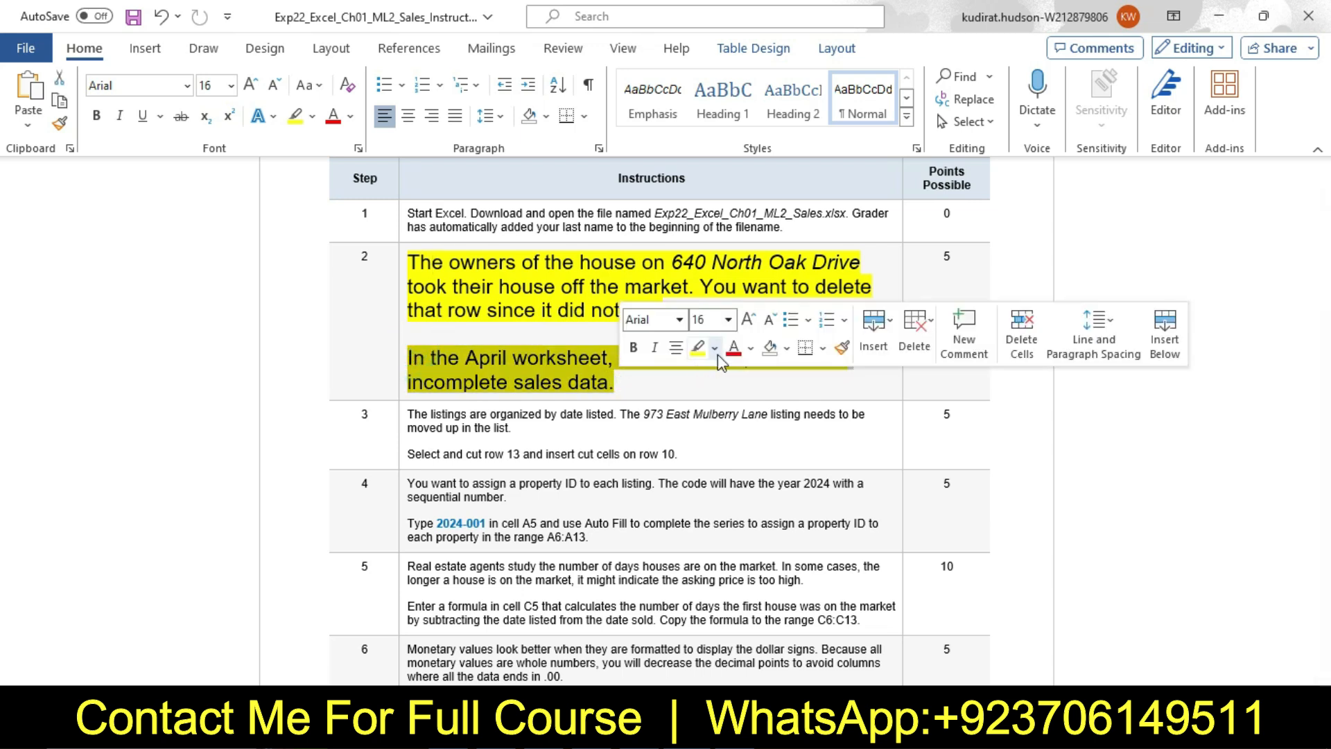
click(715, 349)
click(758, 425)
Read the turquoise step 2 sentence part by part, checking the April worksheet in Excel in between
drag(430, 358, 593, 362)
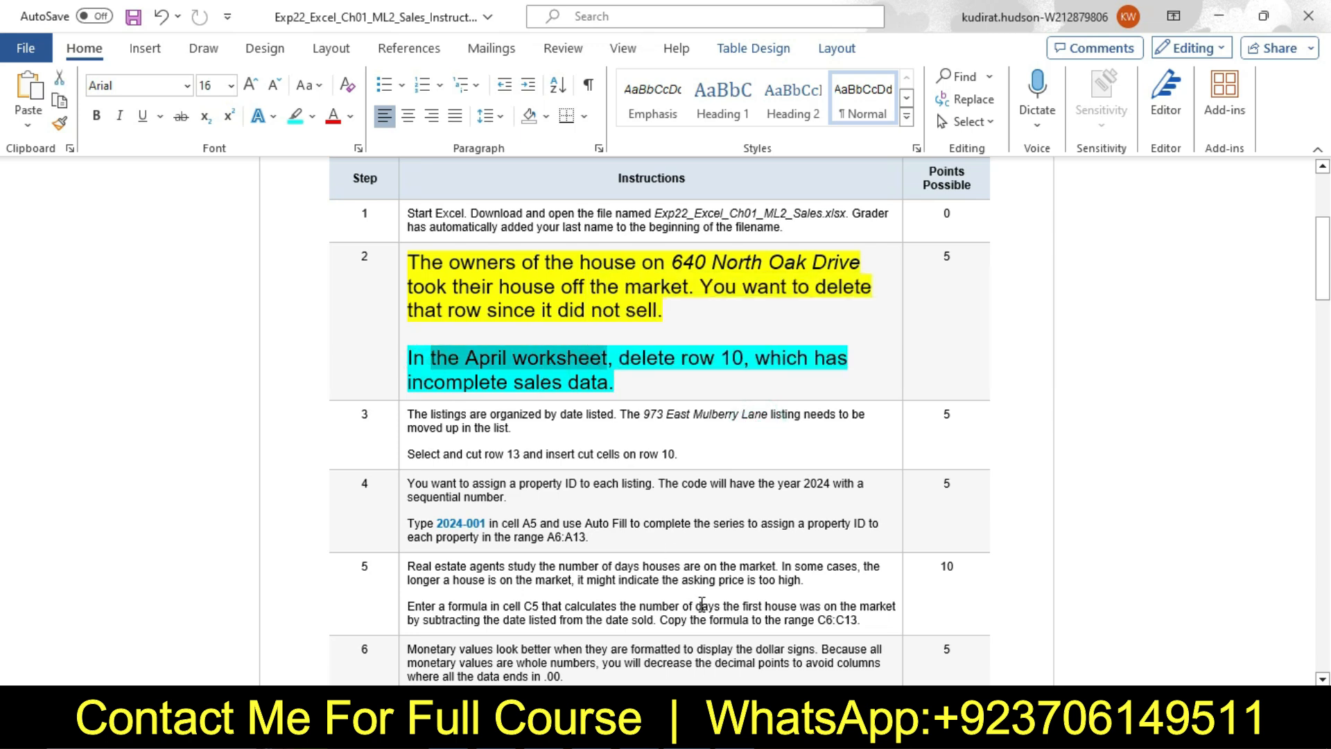
click(555, 731)
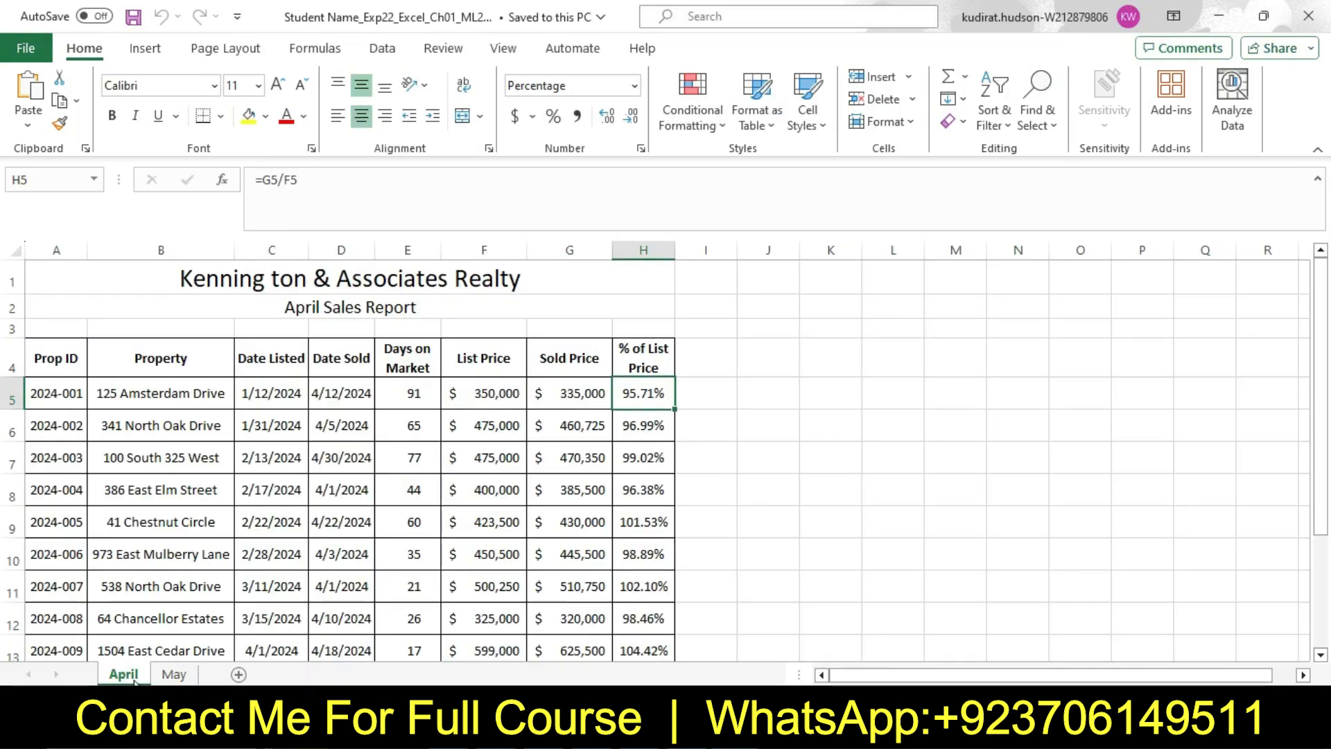
click(700, 731)
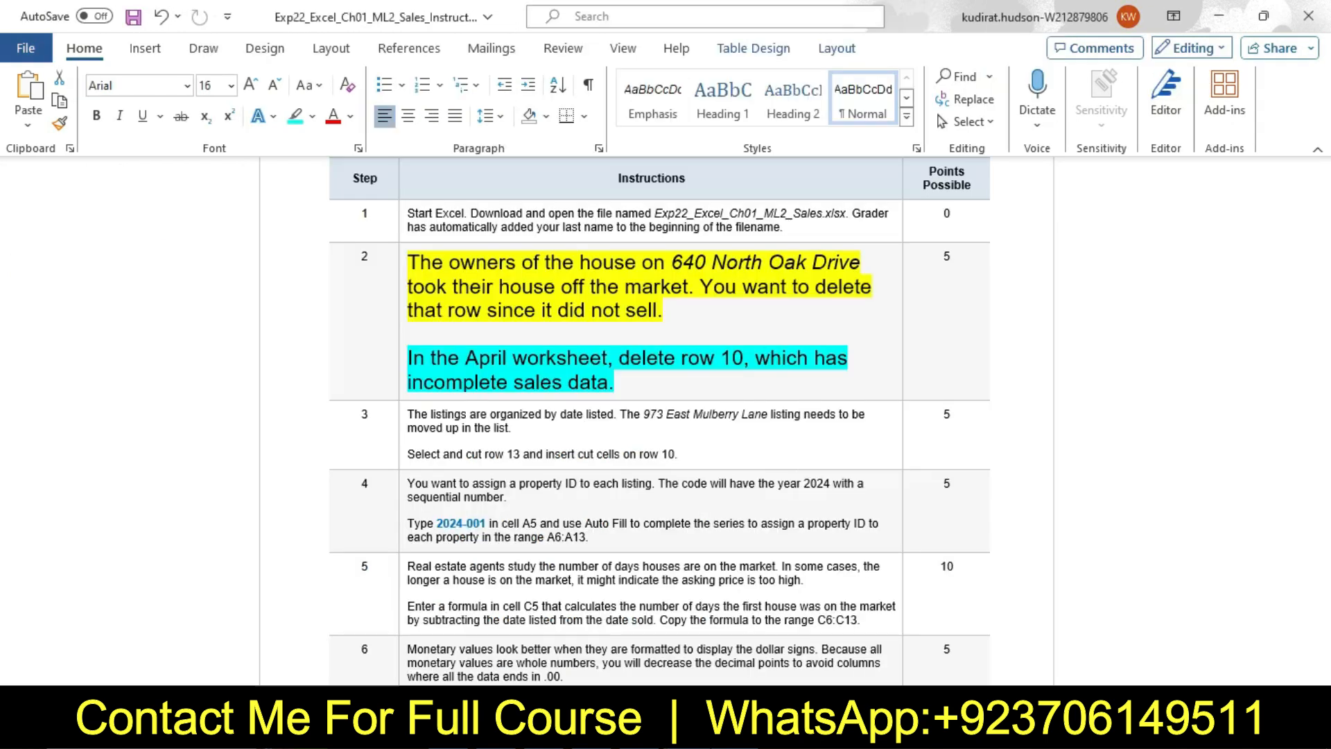
mouse_move(626, 368)
mouse_down()
mouse_move(851, 363)
mouse_move(647, 382)
mouse_up()
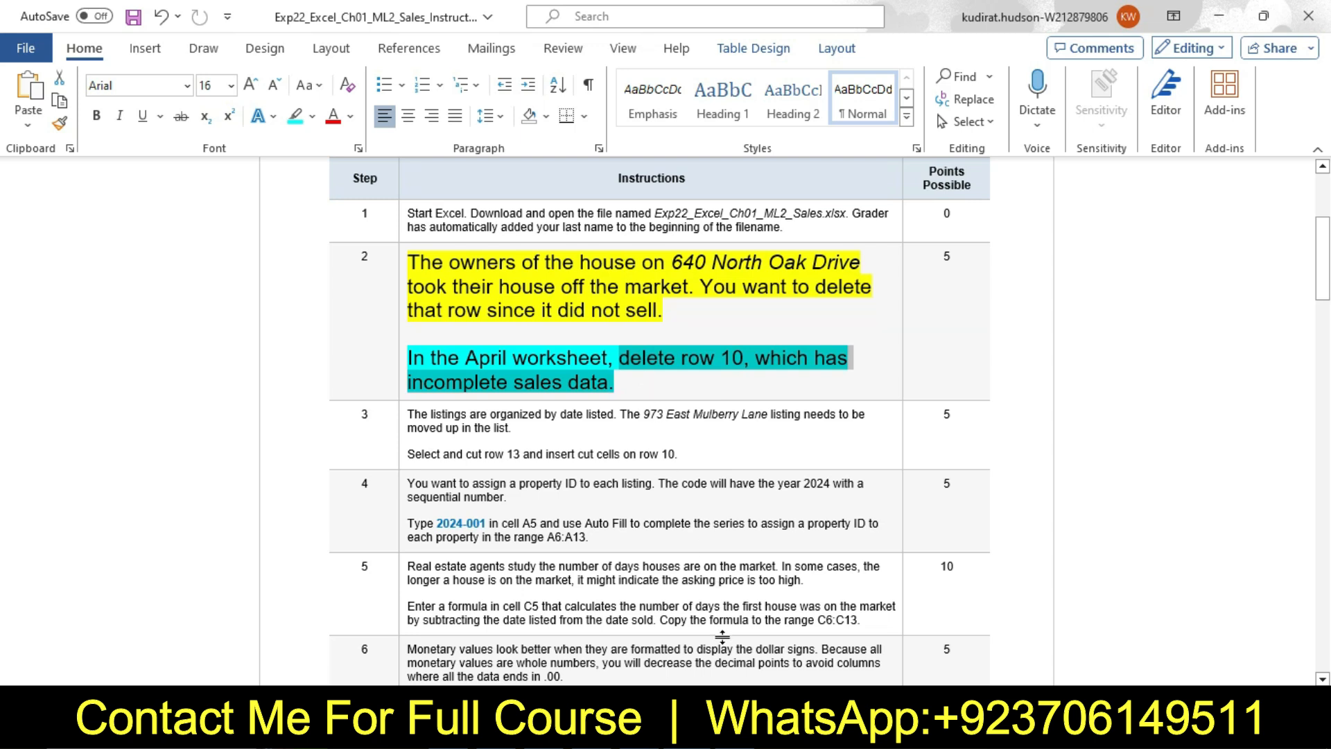
Switch to Excel, delete row 10 in the April worksheet, and undo the deletion
click(736, 731)
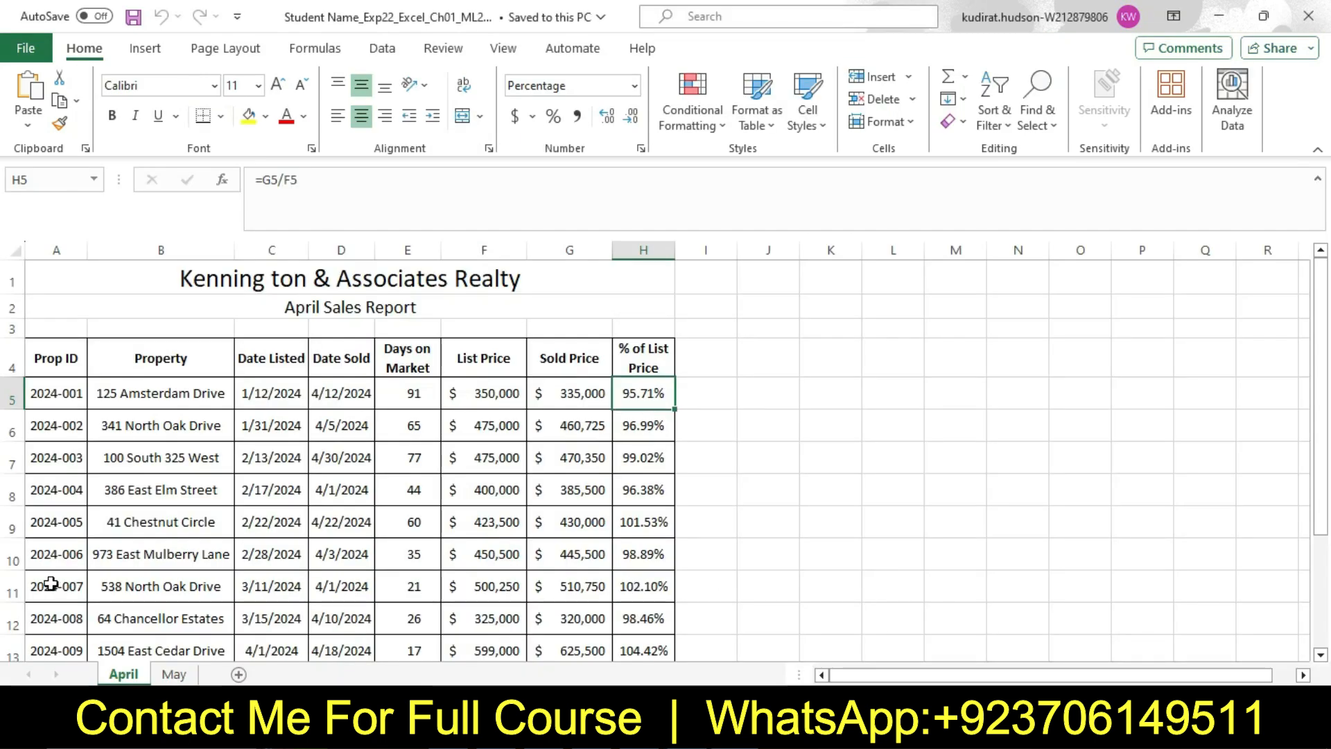
click(13, 554)
right_click(12, 554)
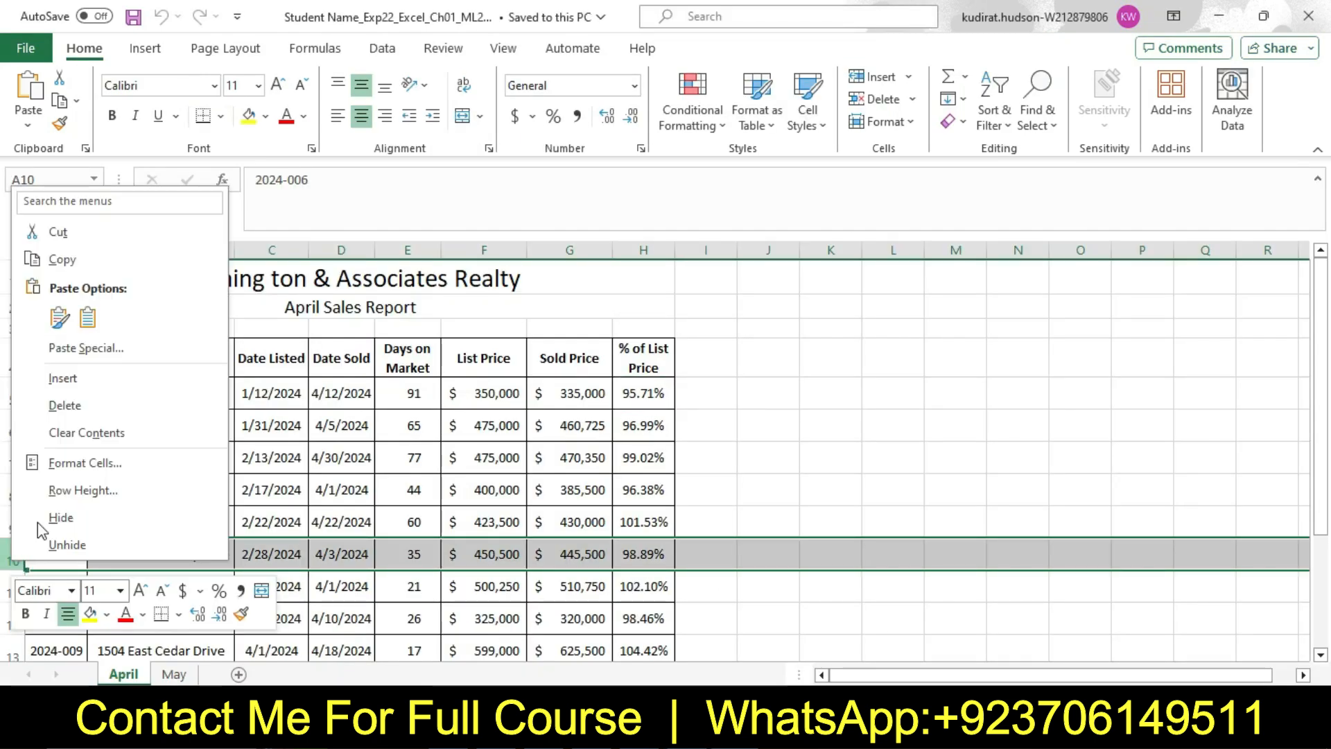
click(86, 406)
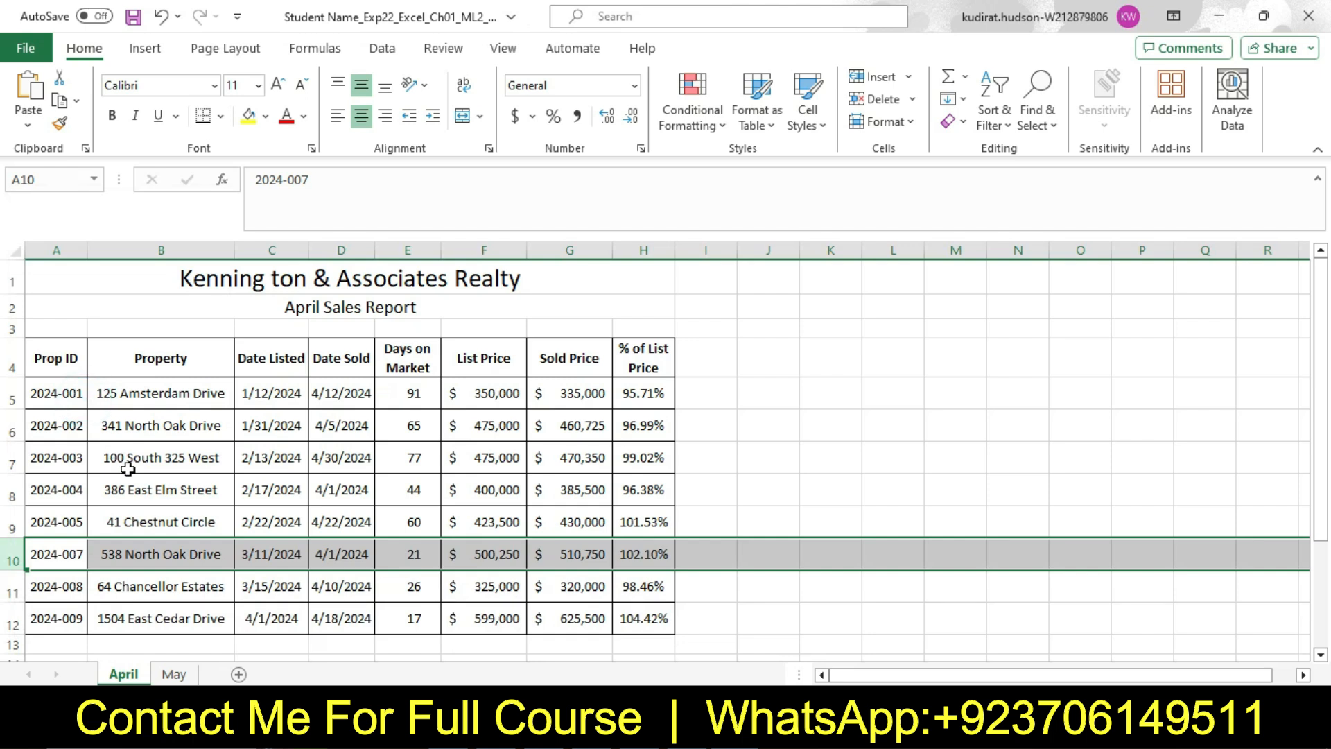
key(ctrl+z)
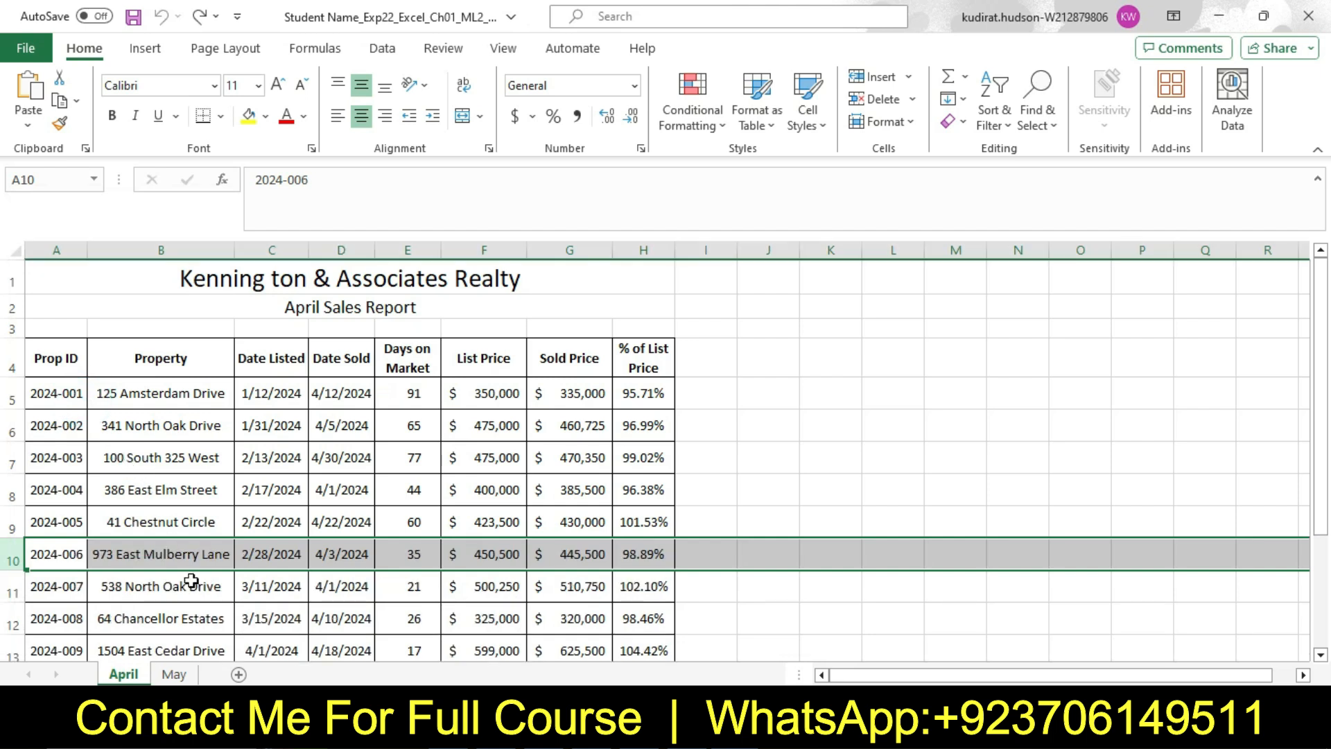
Return to the Word instructions and reset the step 2 text to 9 pt with no highlight color
click(638, 732)
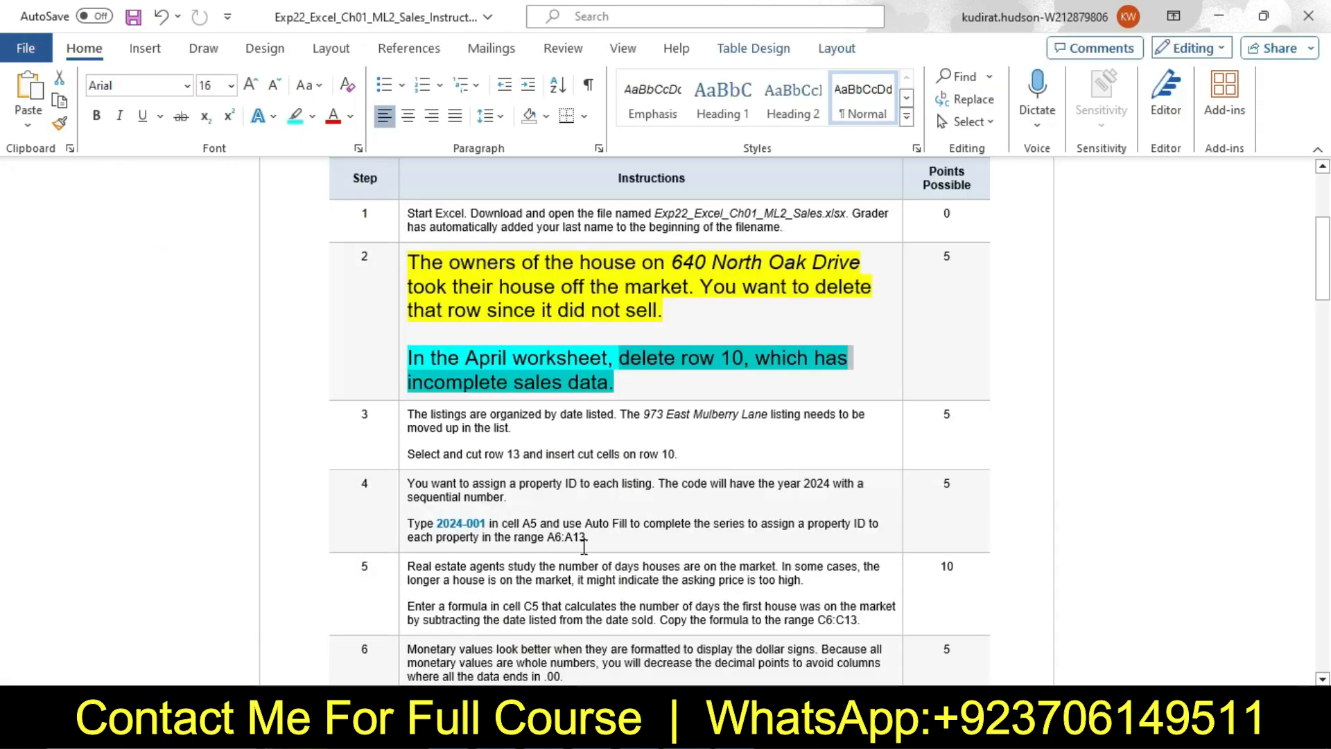
click(404, 291)
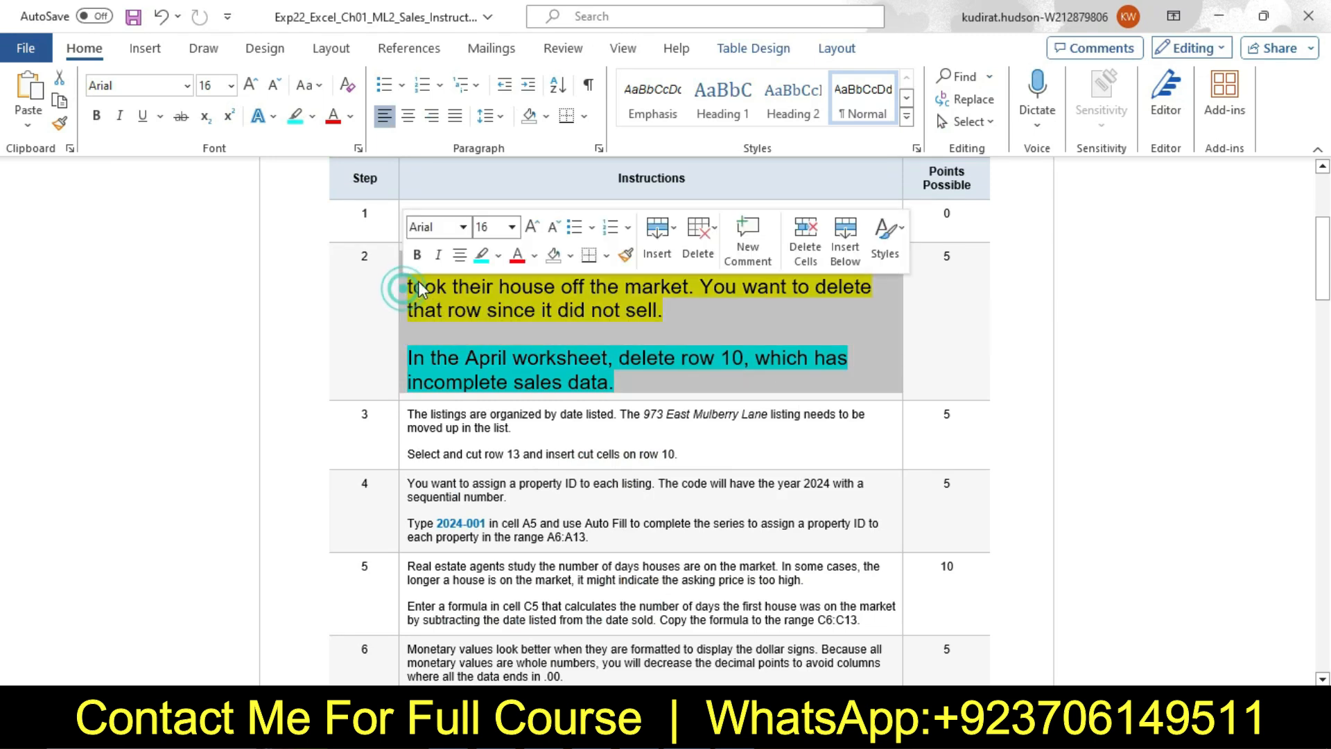
click(513, 228)
click(488, 274)
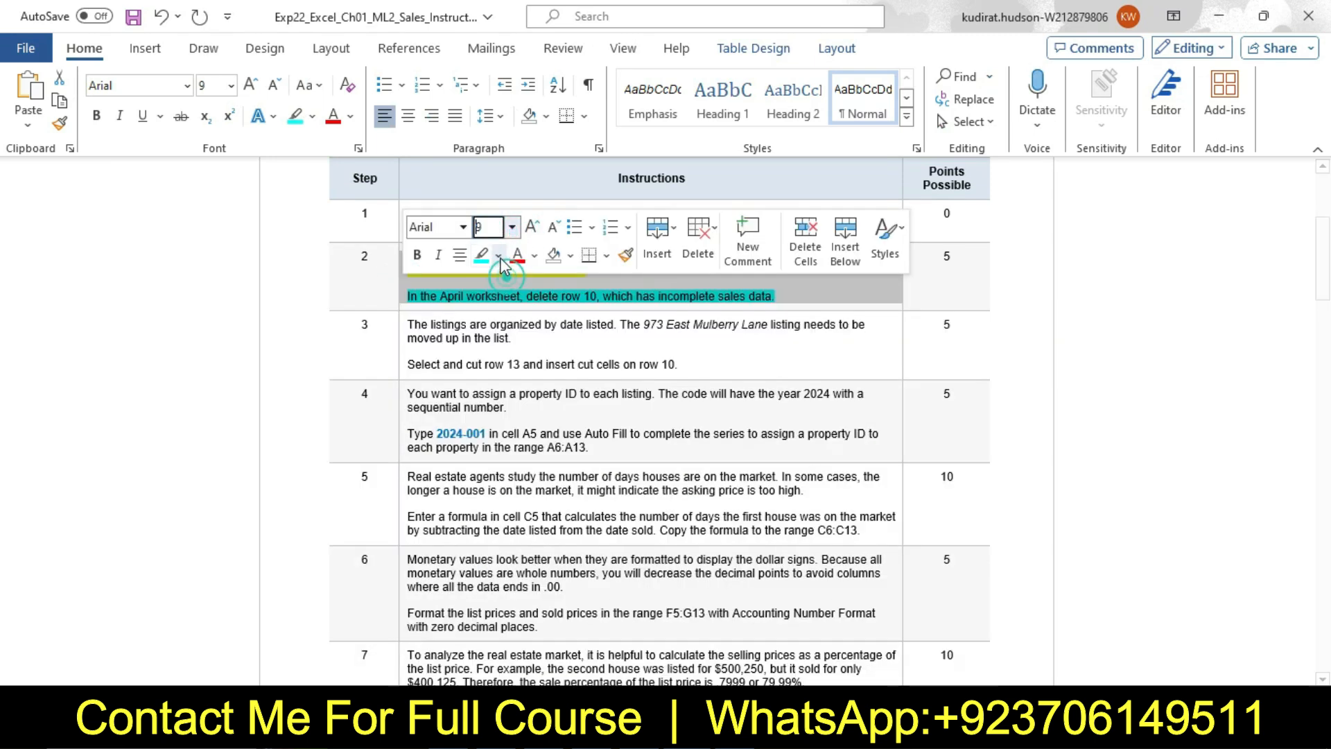
click(499, 255)
click(527, 418)
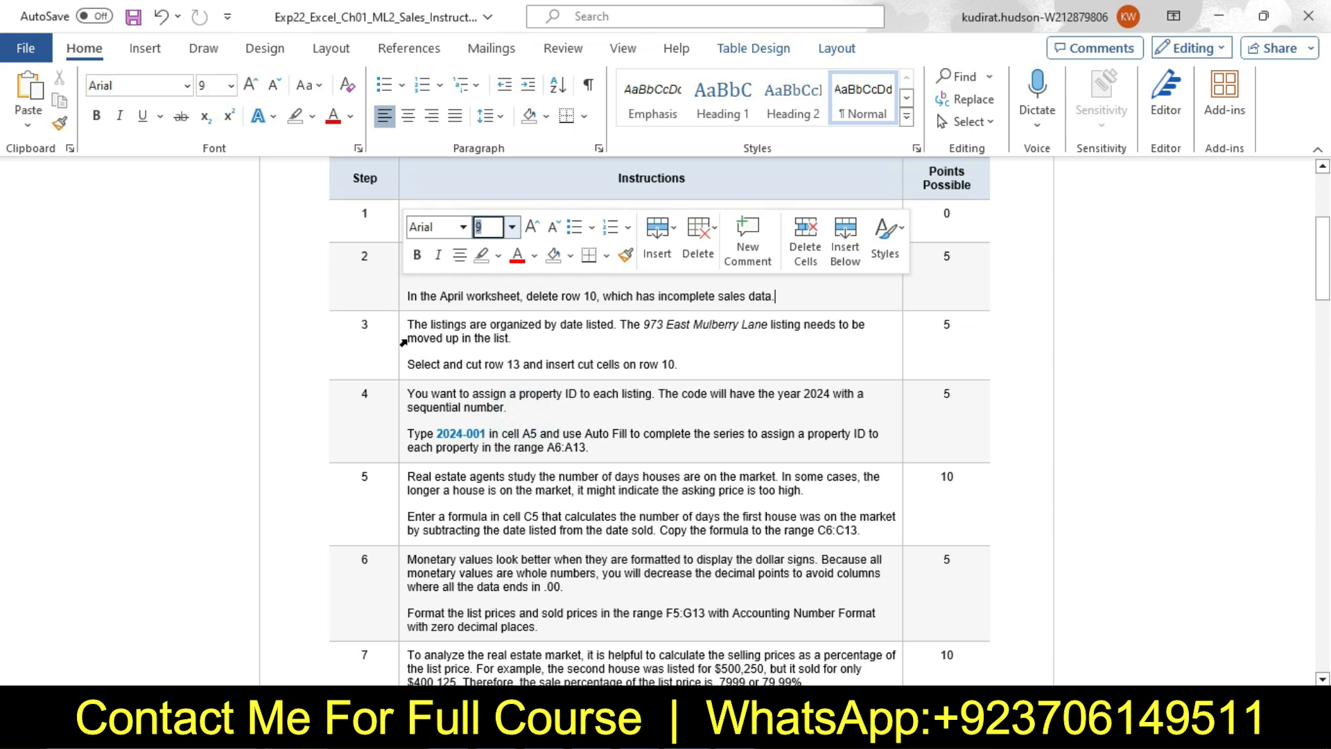
Set the step 3 instruction text to 16 pt, highlight it in yellow, and select the word "Select" in its last sentence
click(407, 336)
click(514, 277)
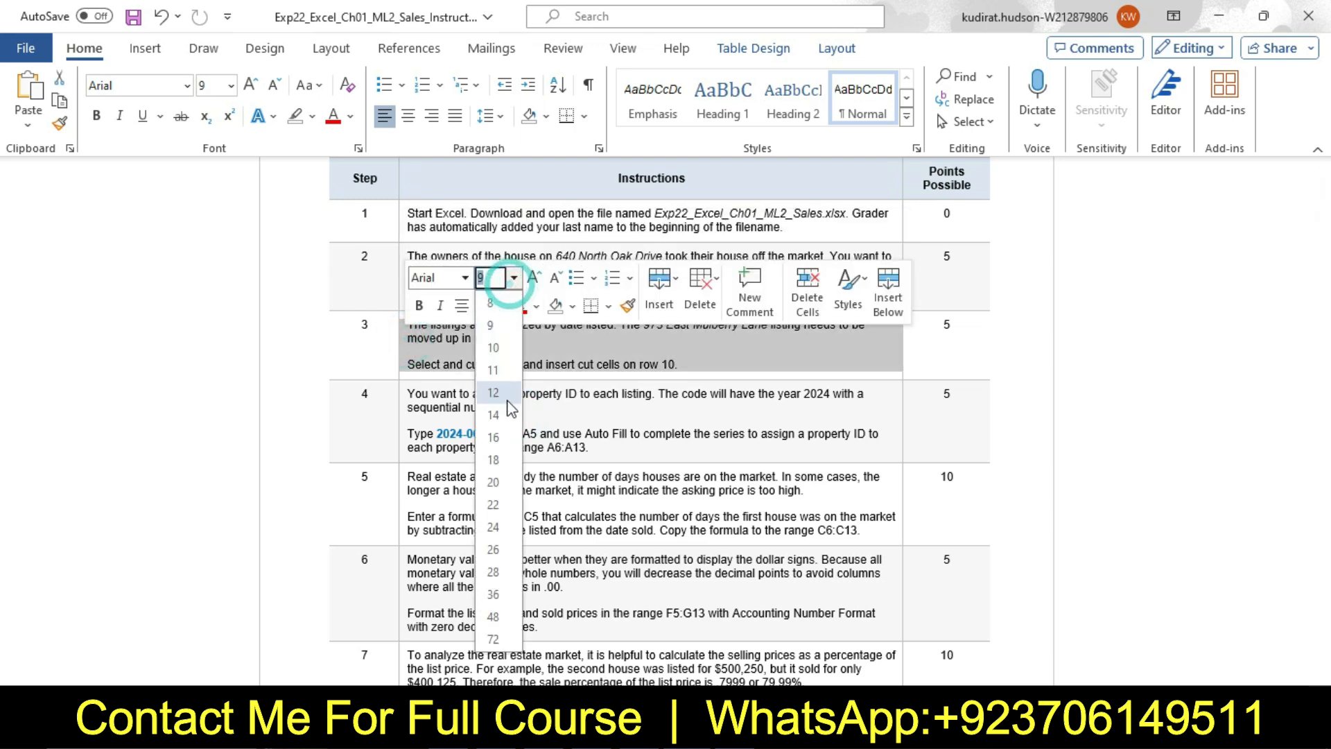
click(507, 433)
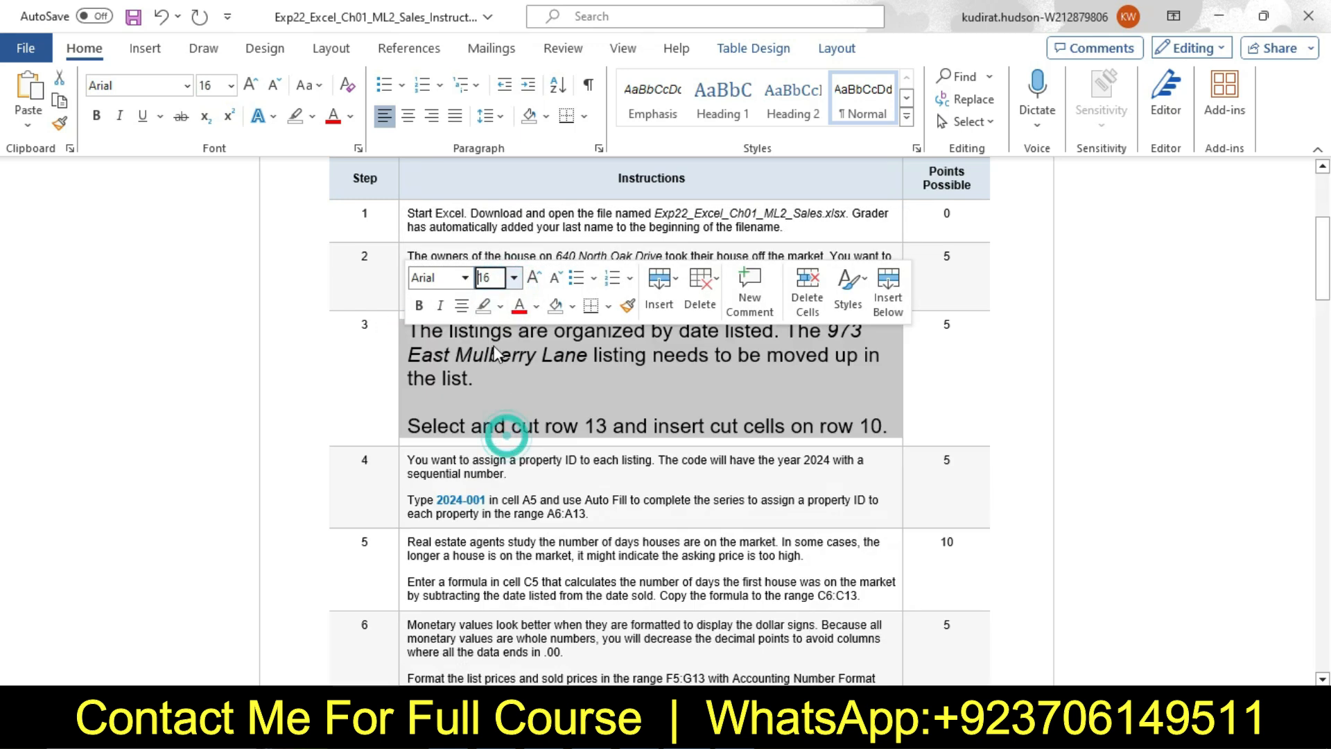
click(500, 306)
click(525, 373)
click(445, 350)
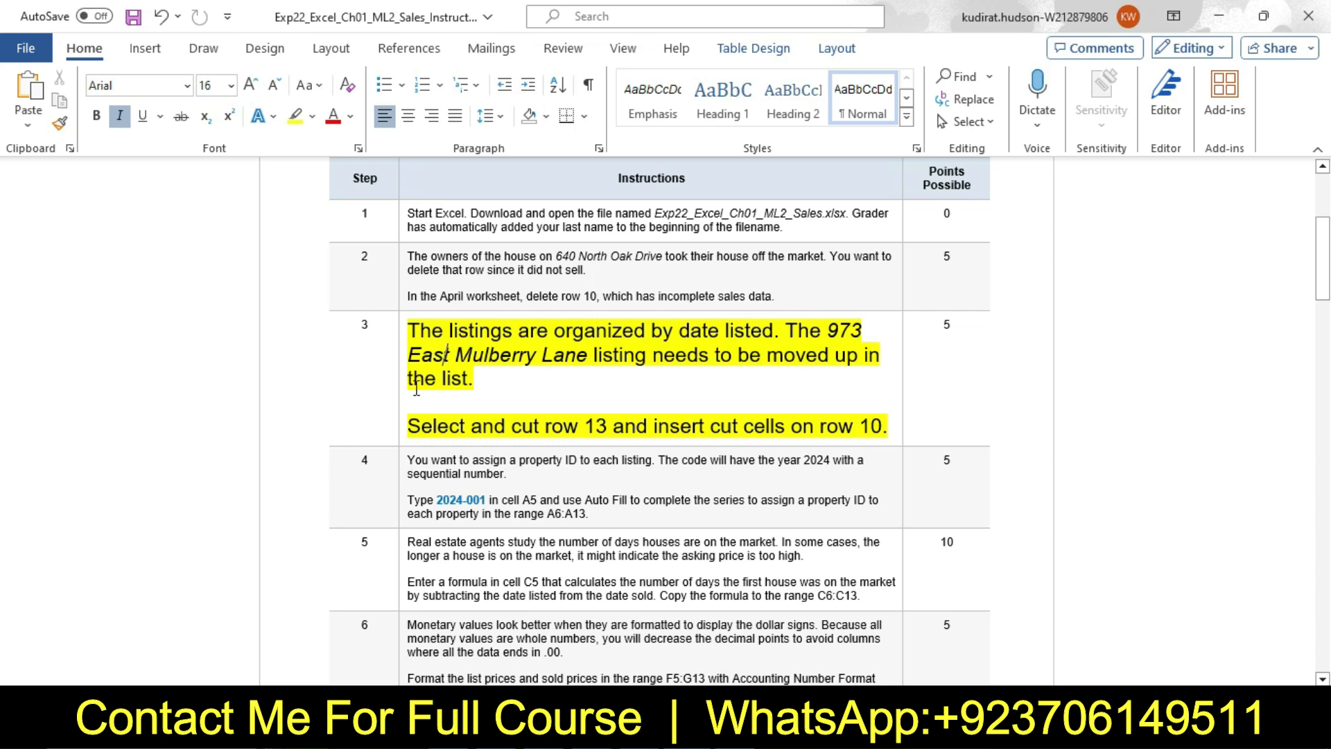
double_click(414, 424)
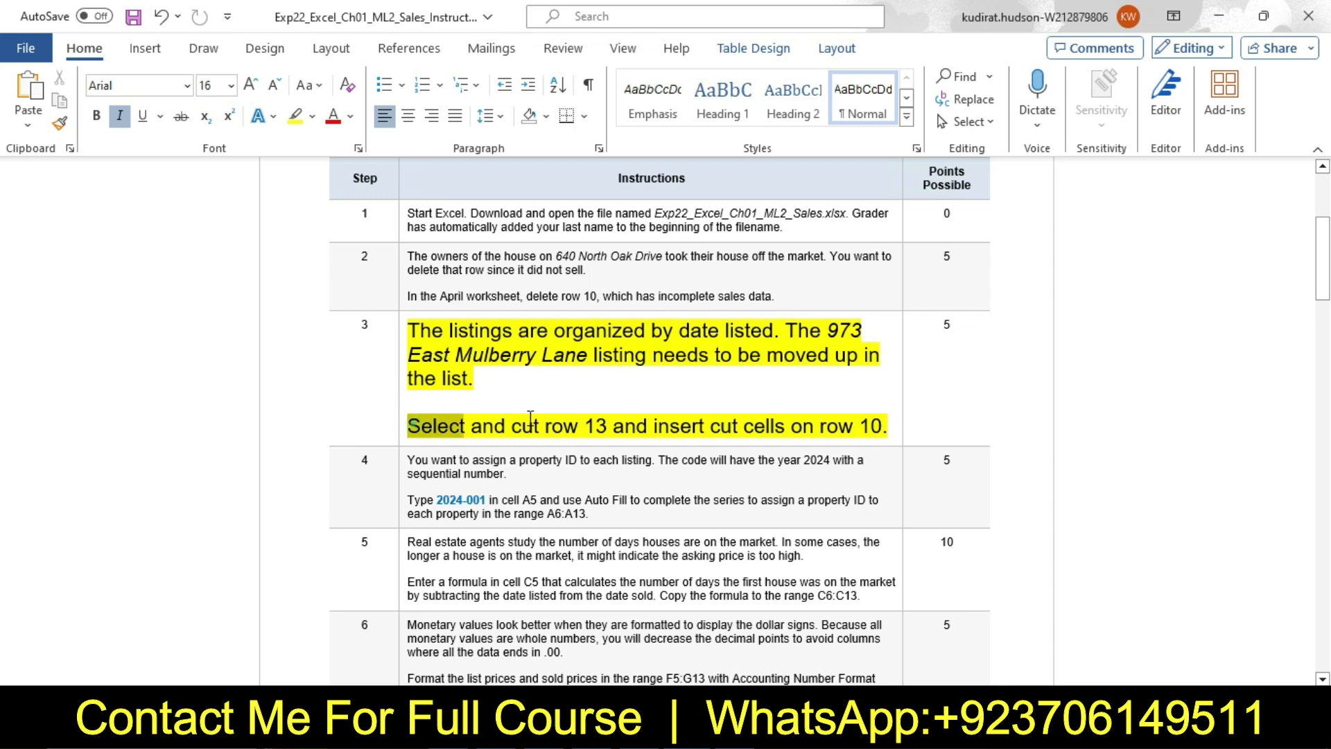
Highlight the last sentence of step 3, about cutting row 13 and inserting it on row 10, in turquoise
drag(409, 425, 901, 426)
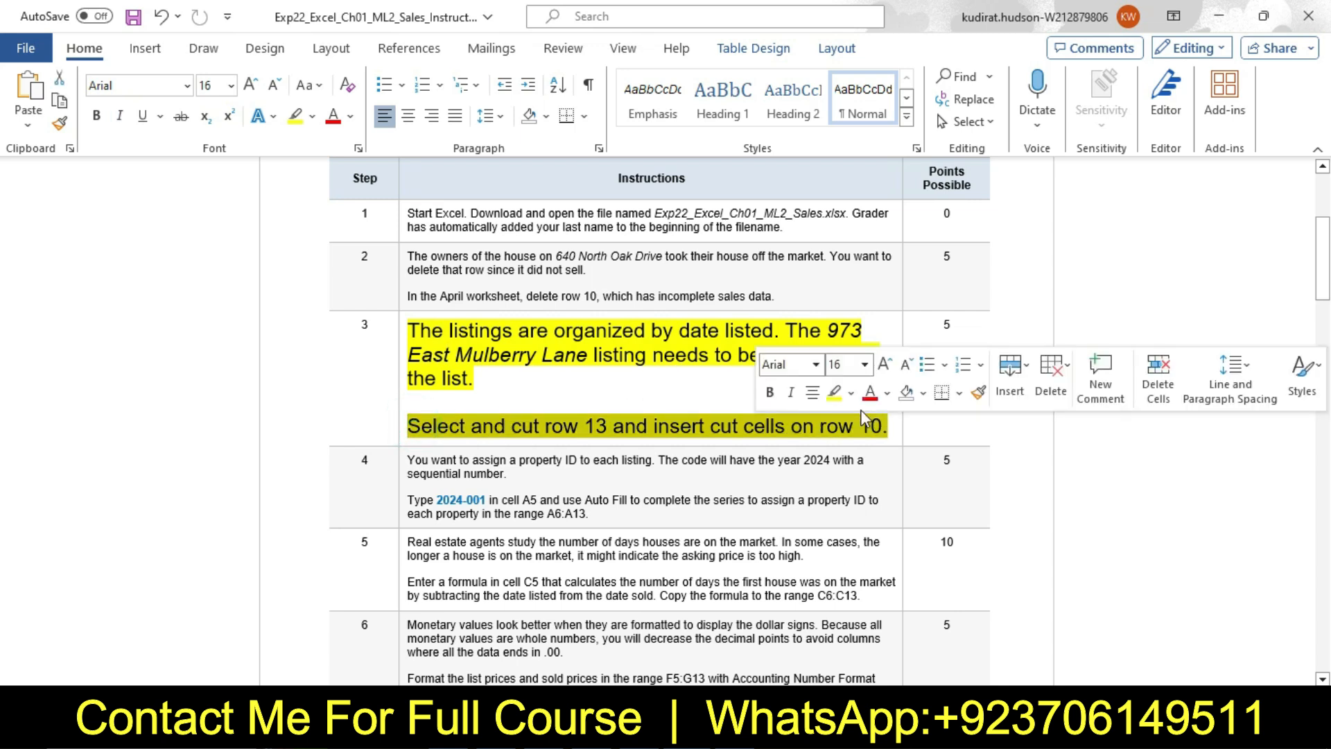
click(851, 392)
click(897, 472)
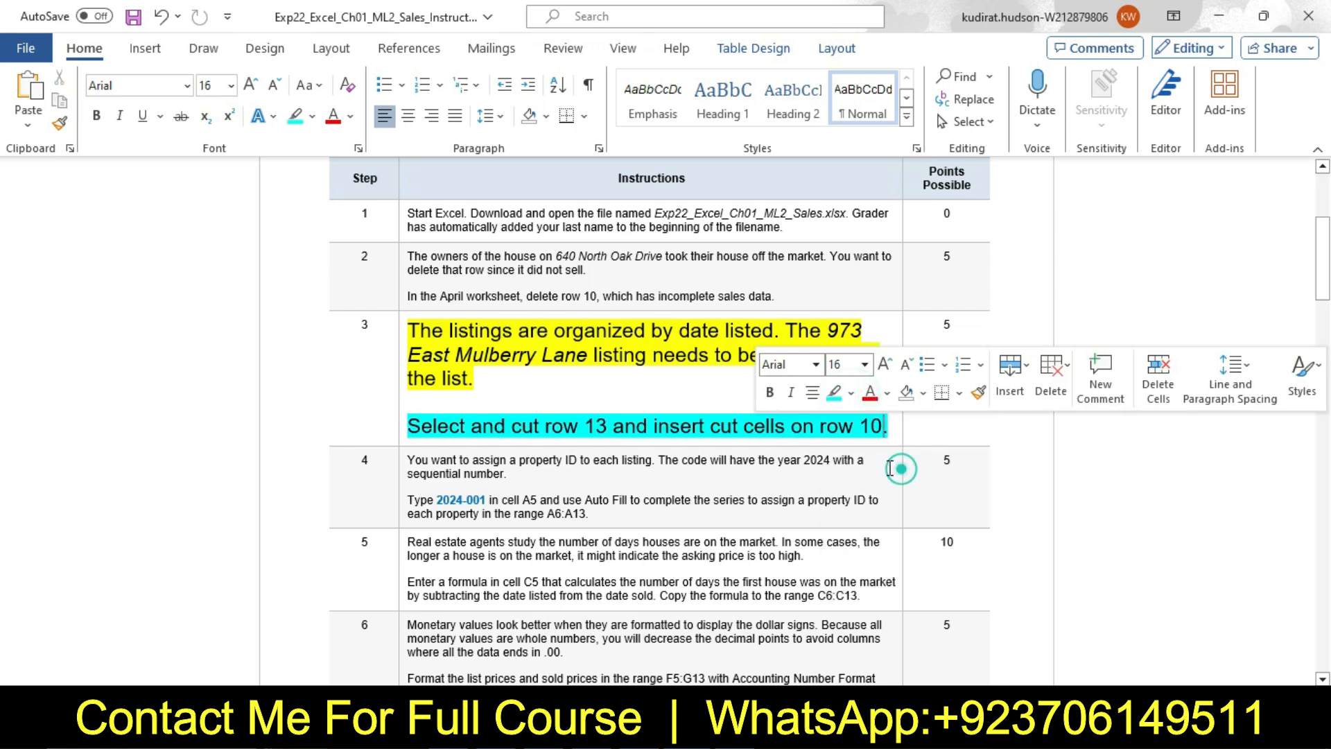
click(435, 428)
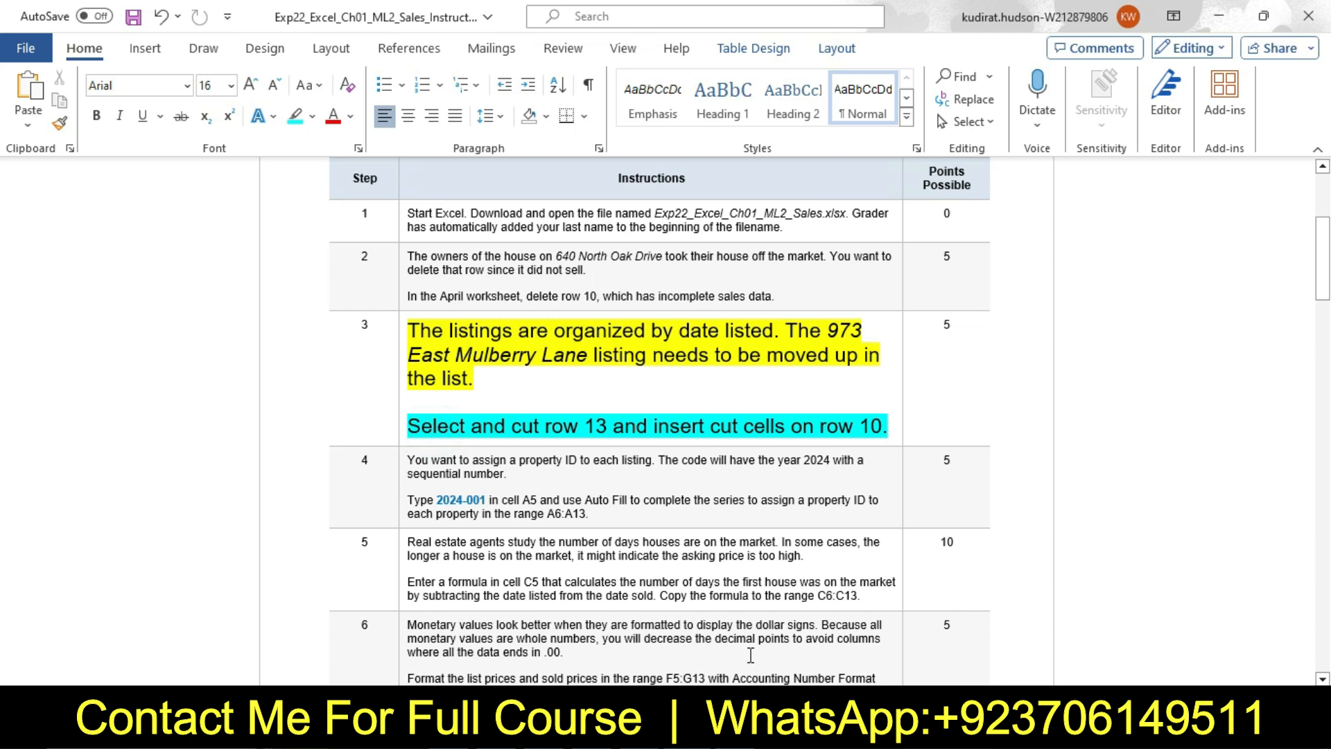
Switch to Excel, try deleting row 10 in the April worksheet, and undo the deletion
click(736, 624)
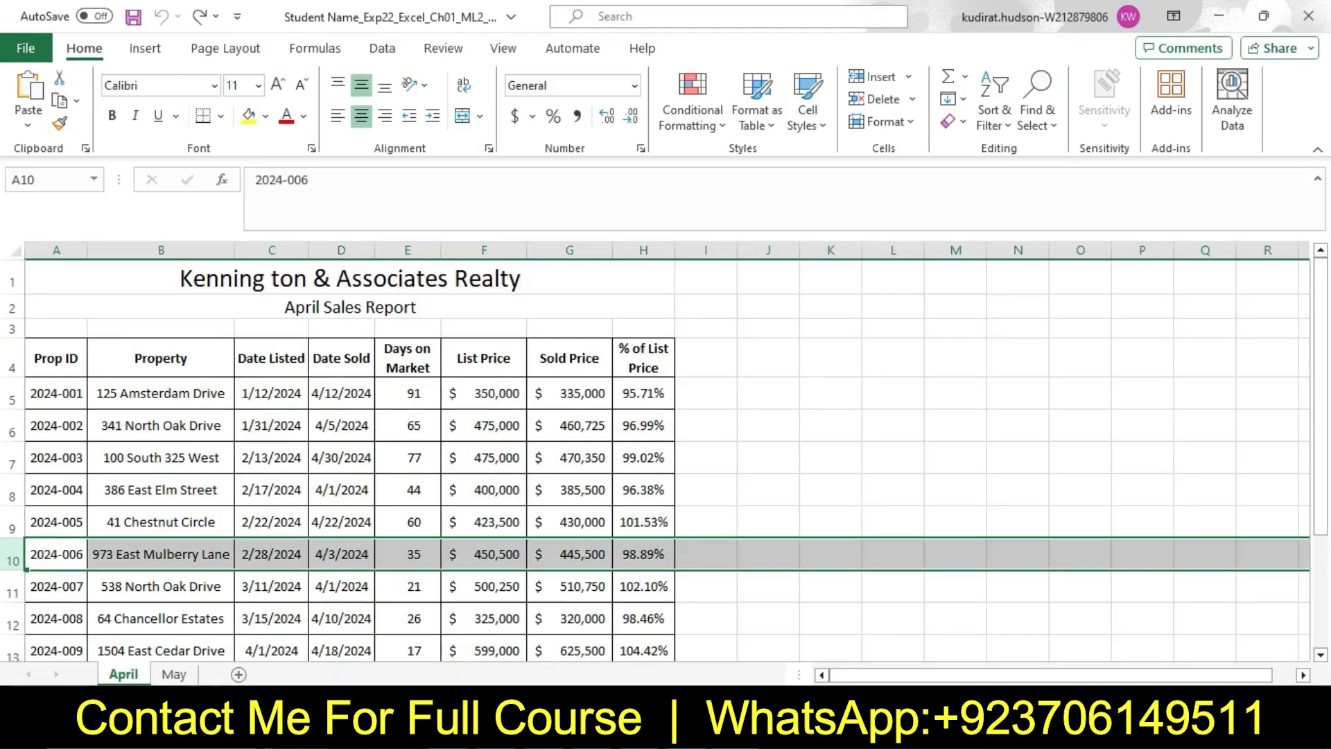
drag(1326, 414, 1321, 480)
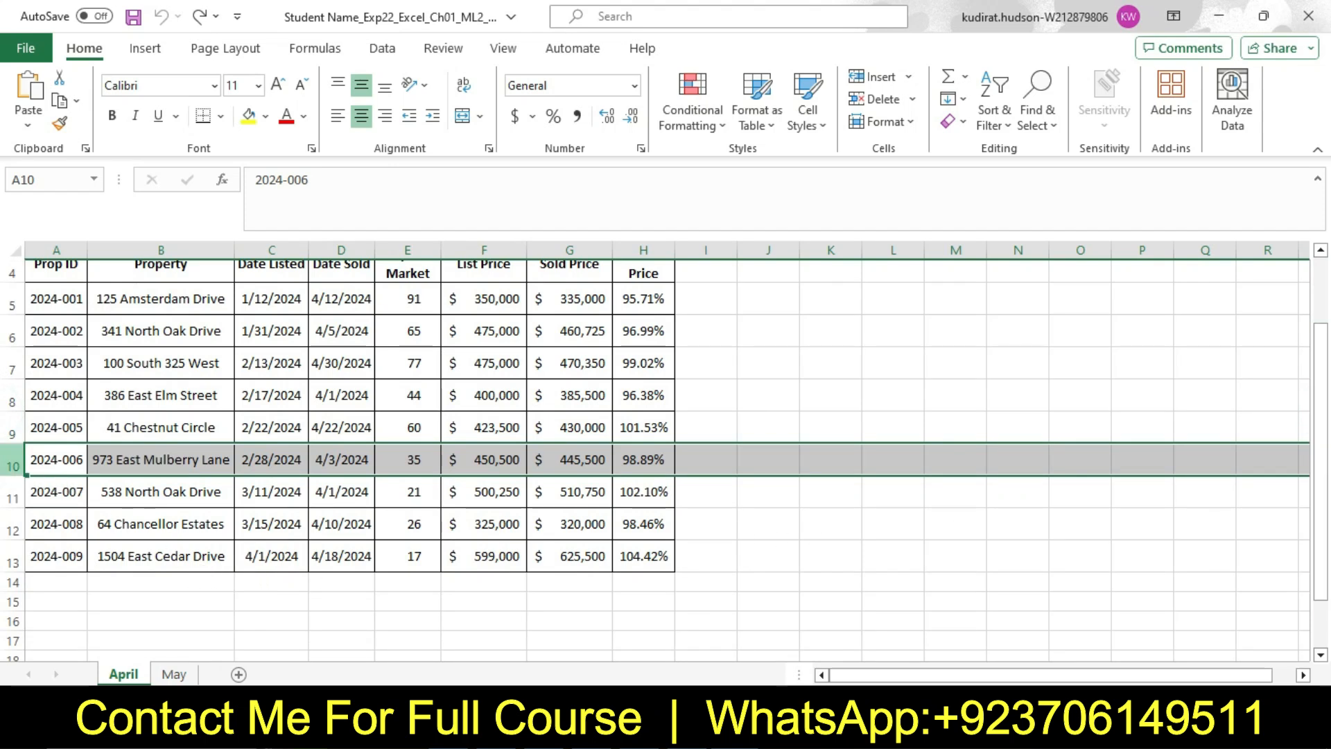
right_click(14, 466)
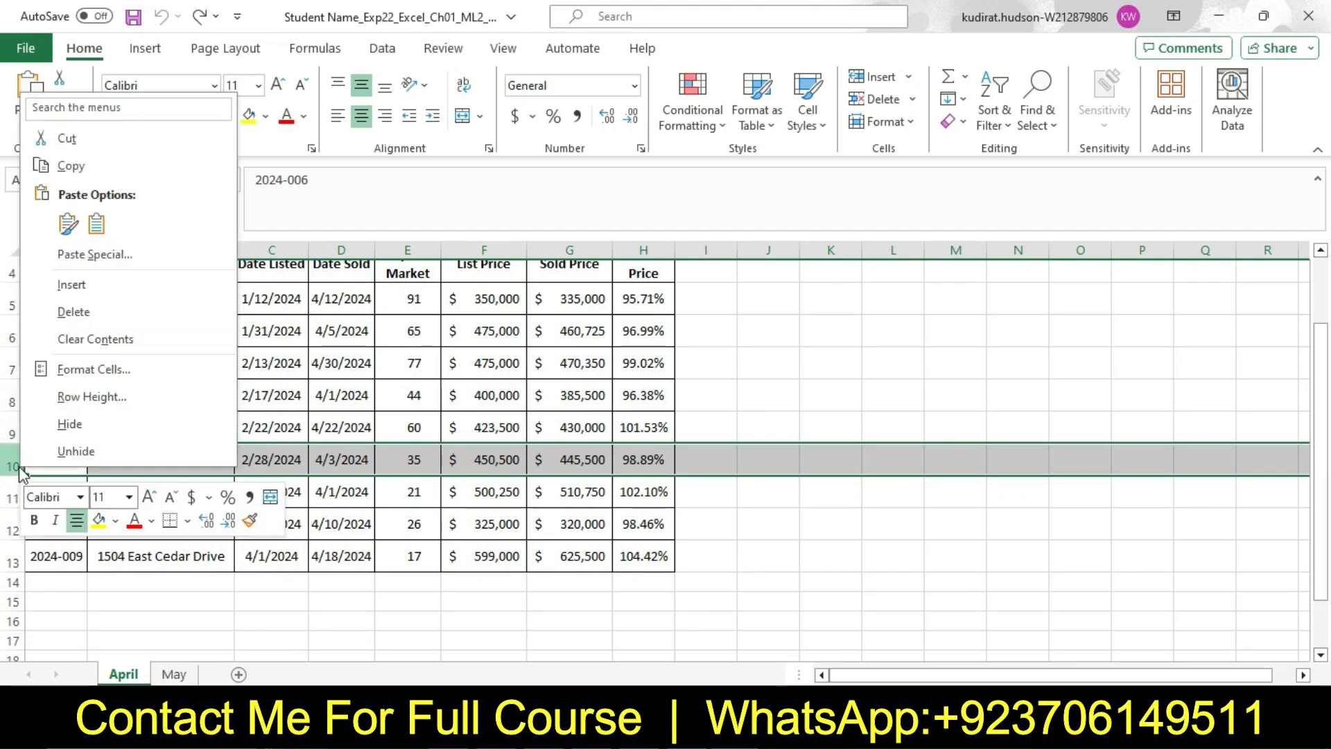
click(88, 318)
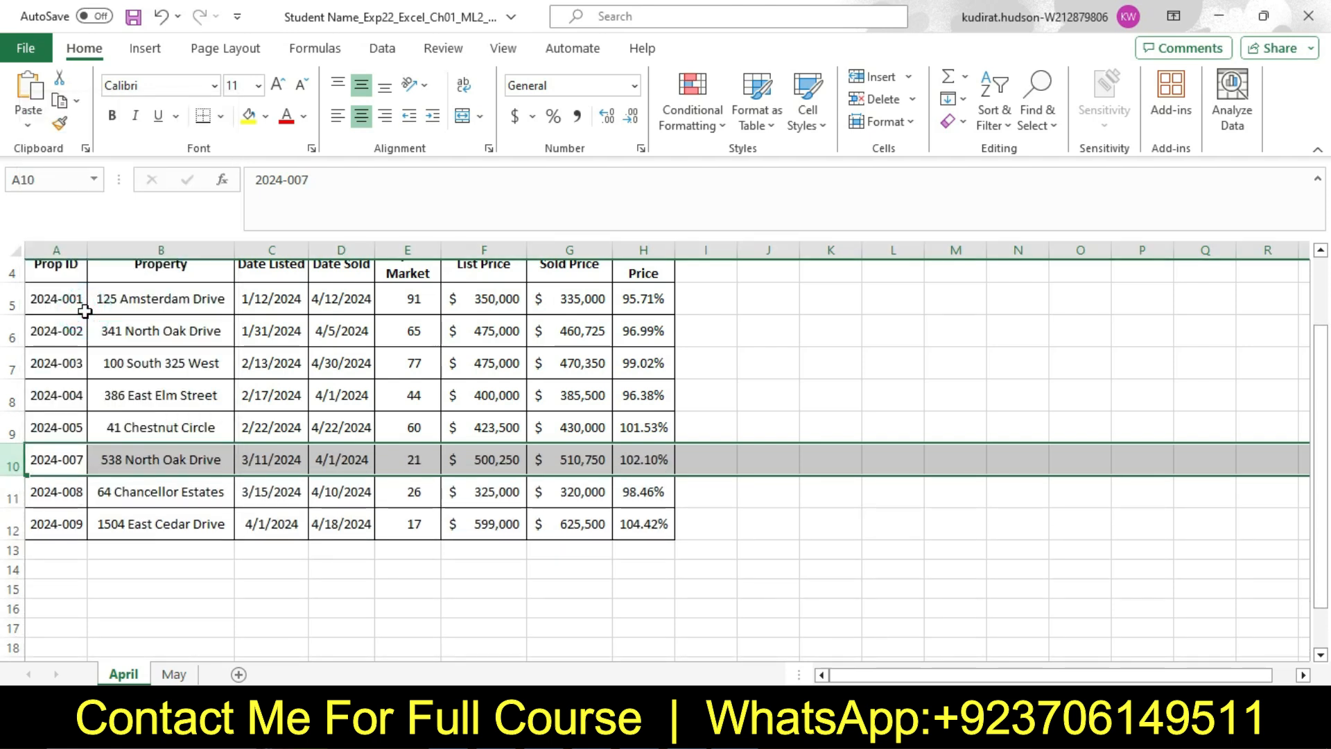
key(ctrl+z)
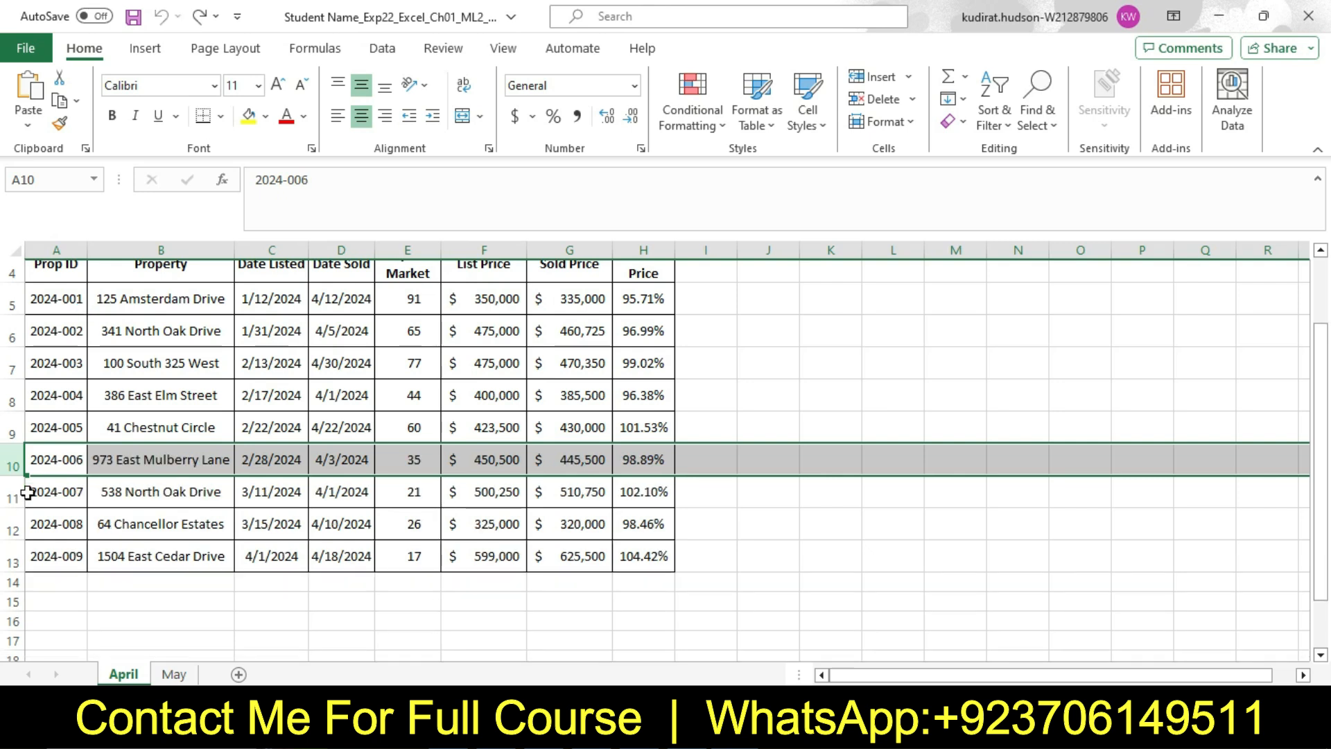
Compare row 13 and cell B10 in the April worksheet with the italic listing address in step 3 of the Word instructions
click(16, 556)
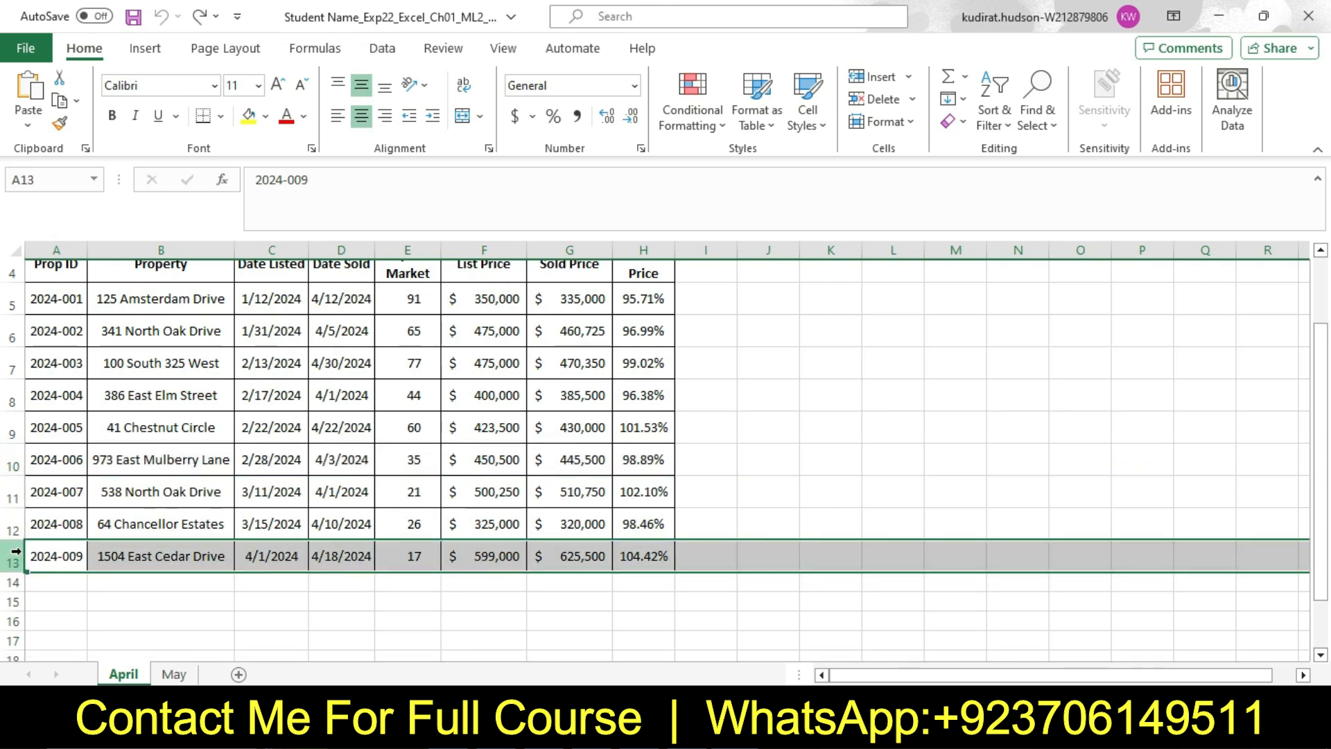
click(102, 467)
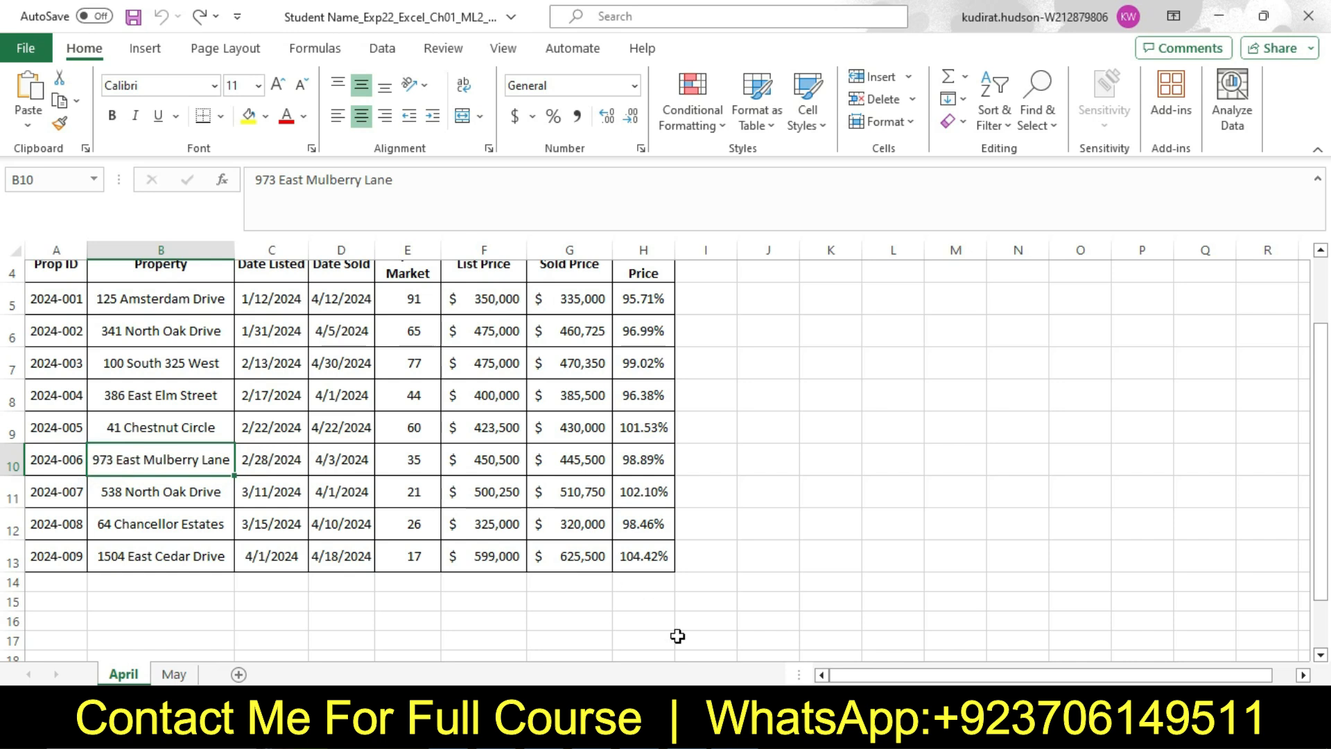
key(alt+Tab)
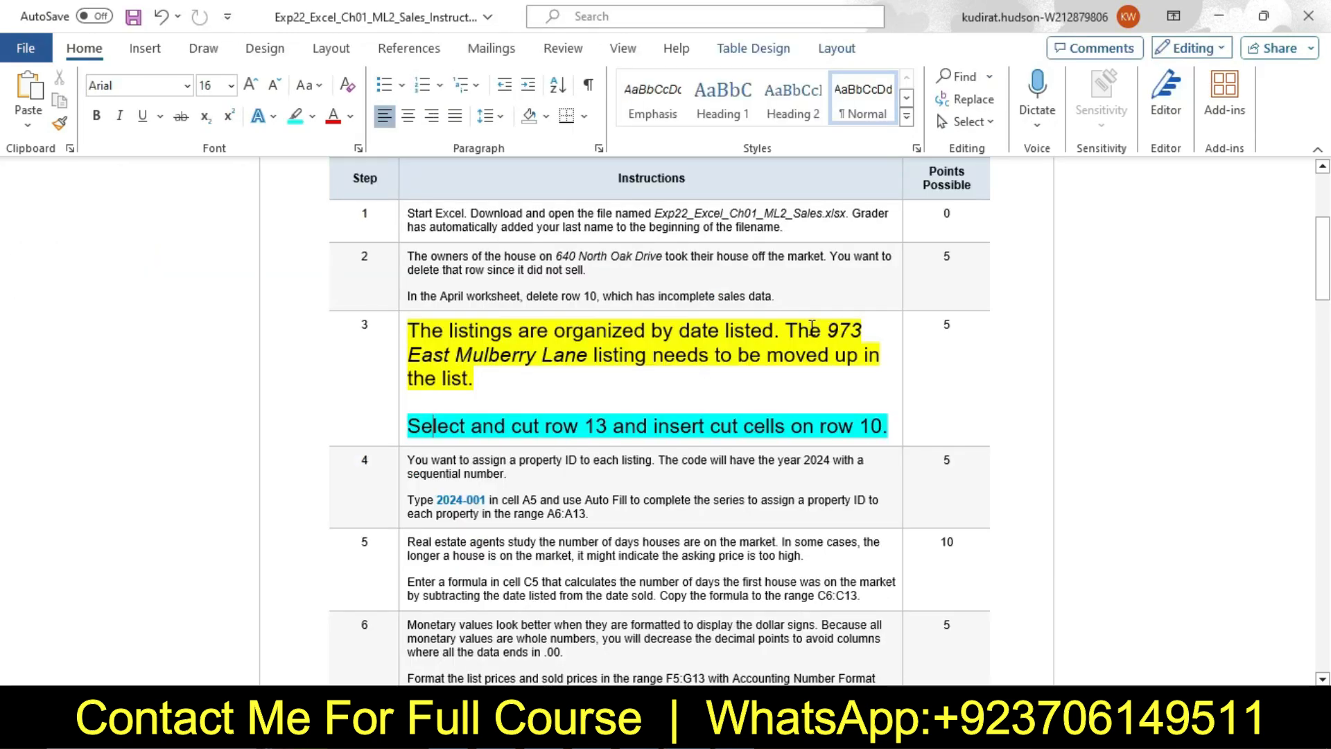
drag(828, 330, 572, 366)
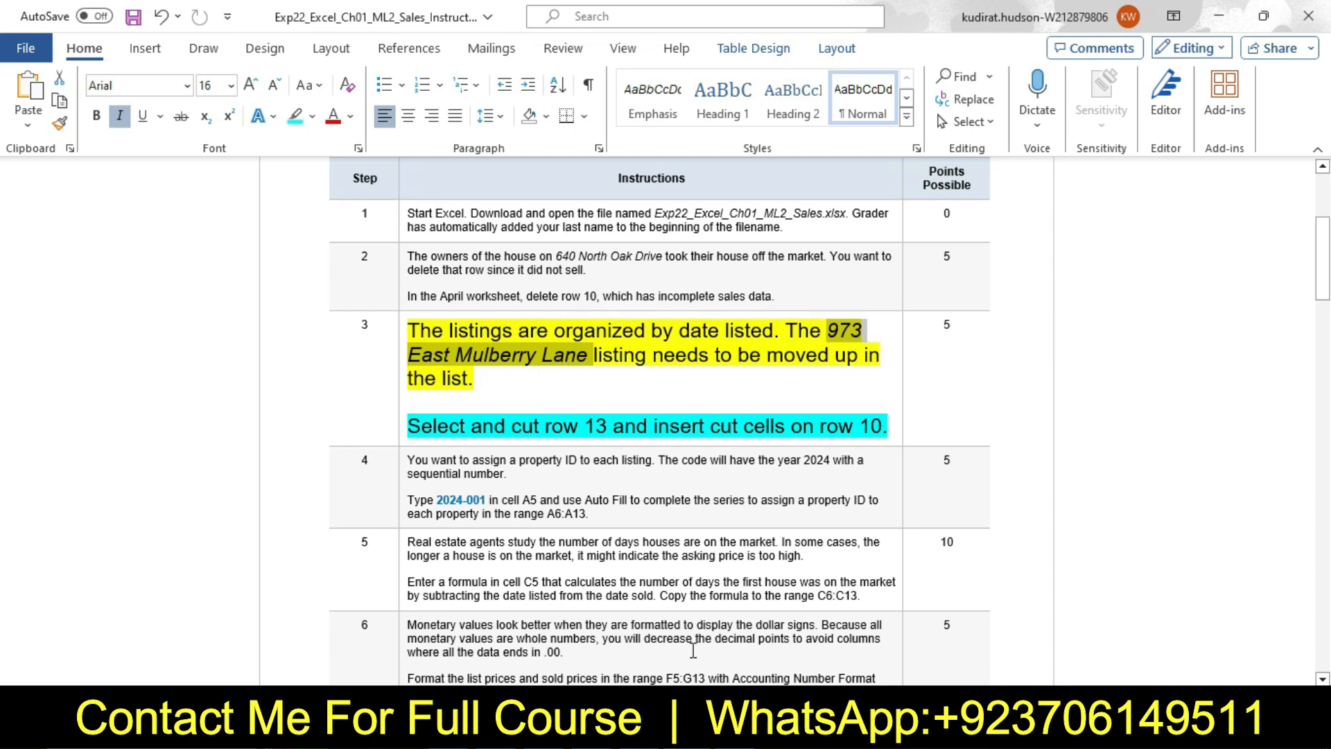
key(alt+Tab)
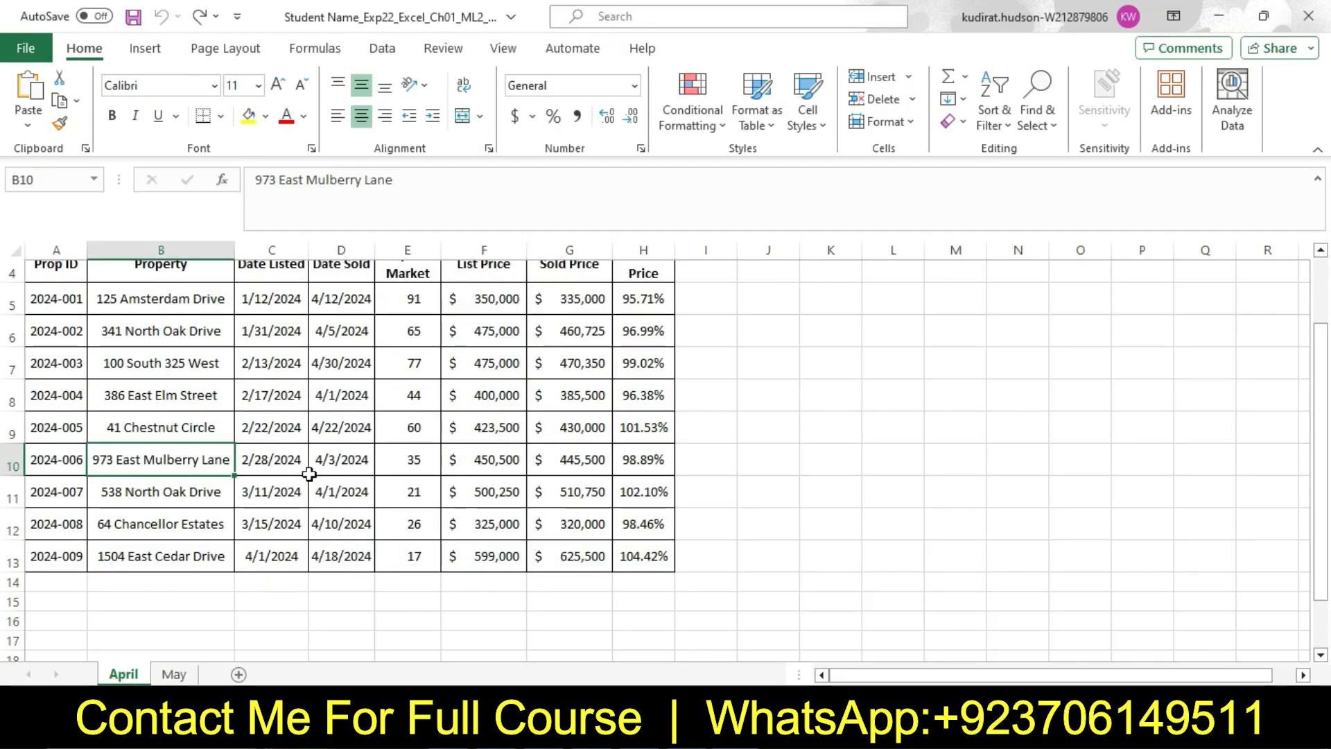
Return to the Word instructions and reset the step 3 text to 9 pt with no highlight color
key(alt+Tab)
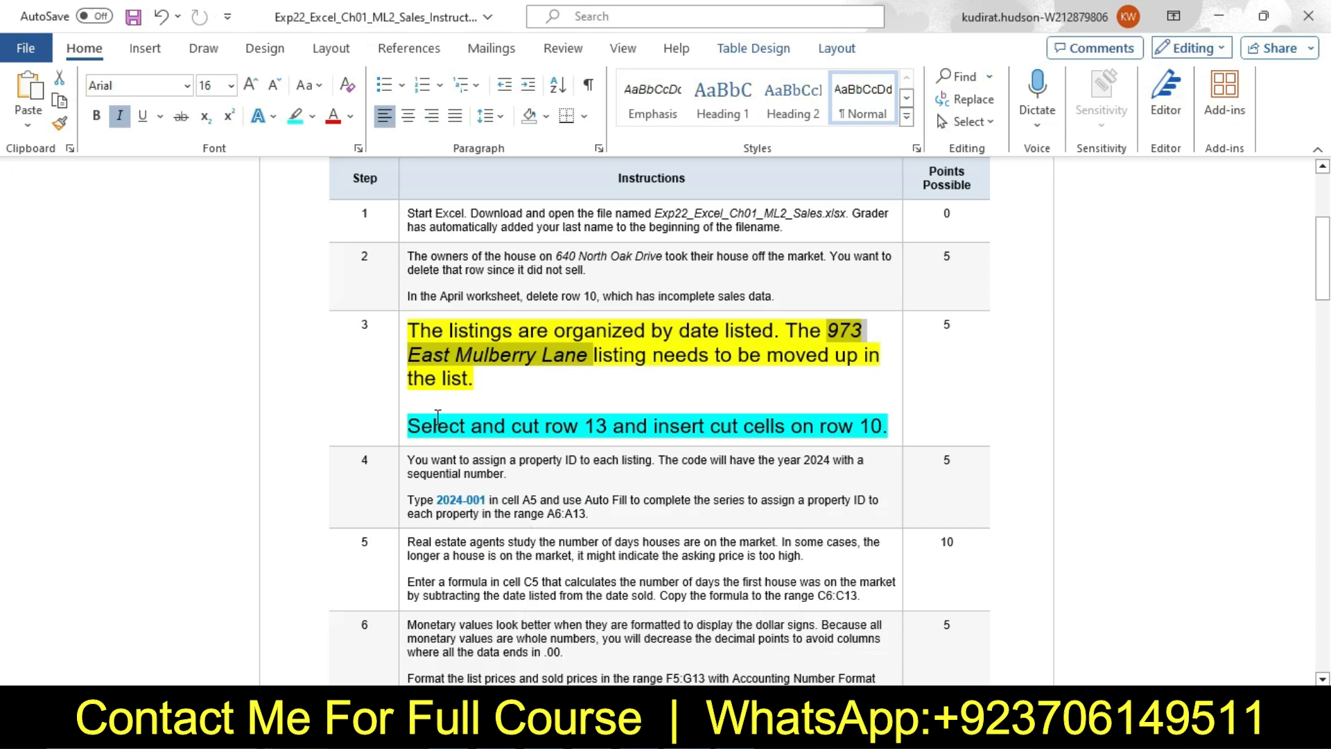
click(402, 358)
right_click(402, 358)
click(512, 296)
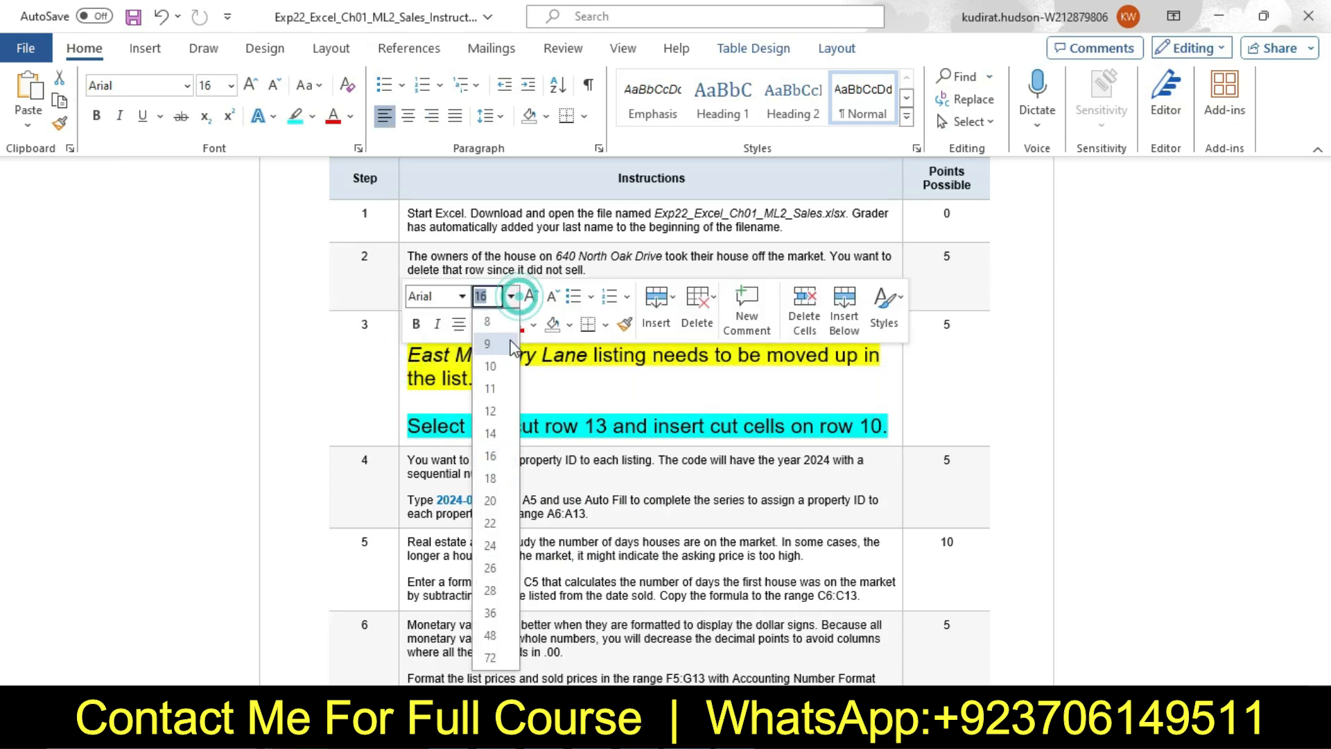
click(513, 344)
click(497, 325)
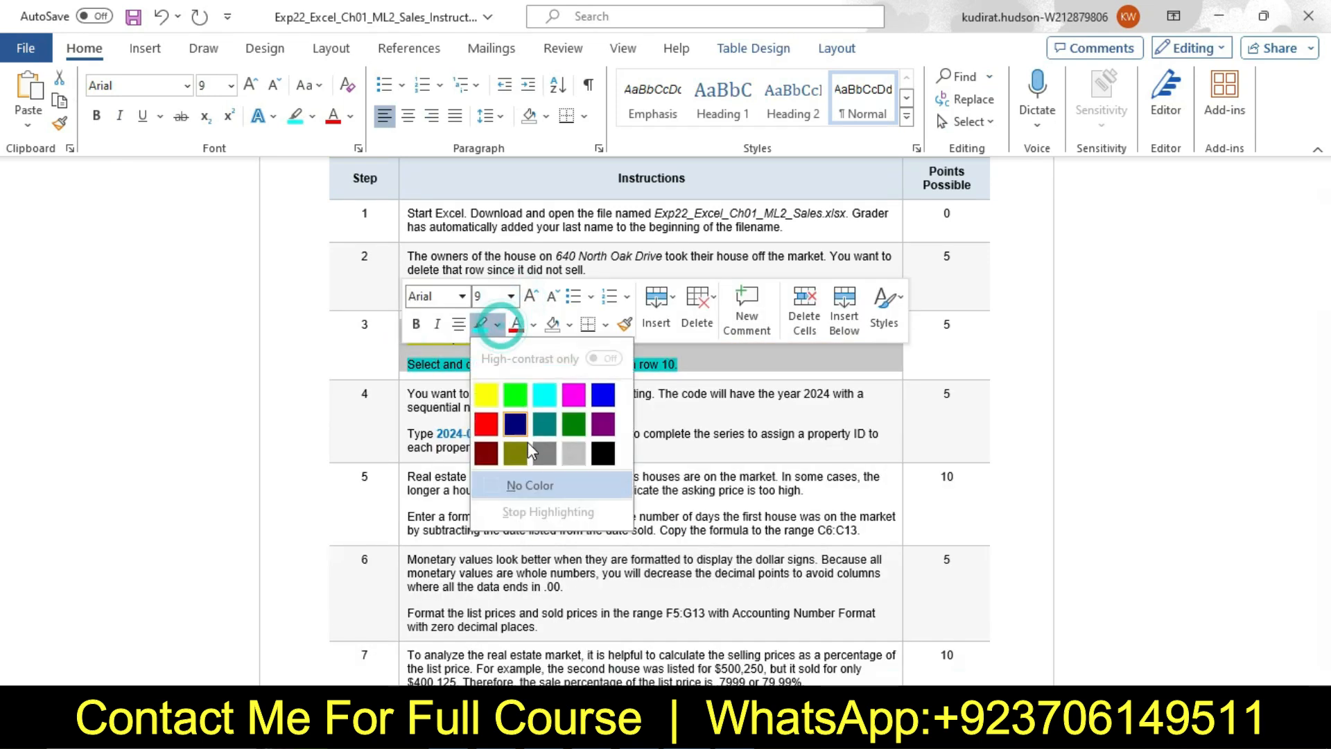
click(535, 484)
Set the step 4 instruction text to 16 pt and highlight it in yellow
click(405, 397)
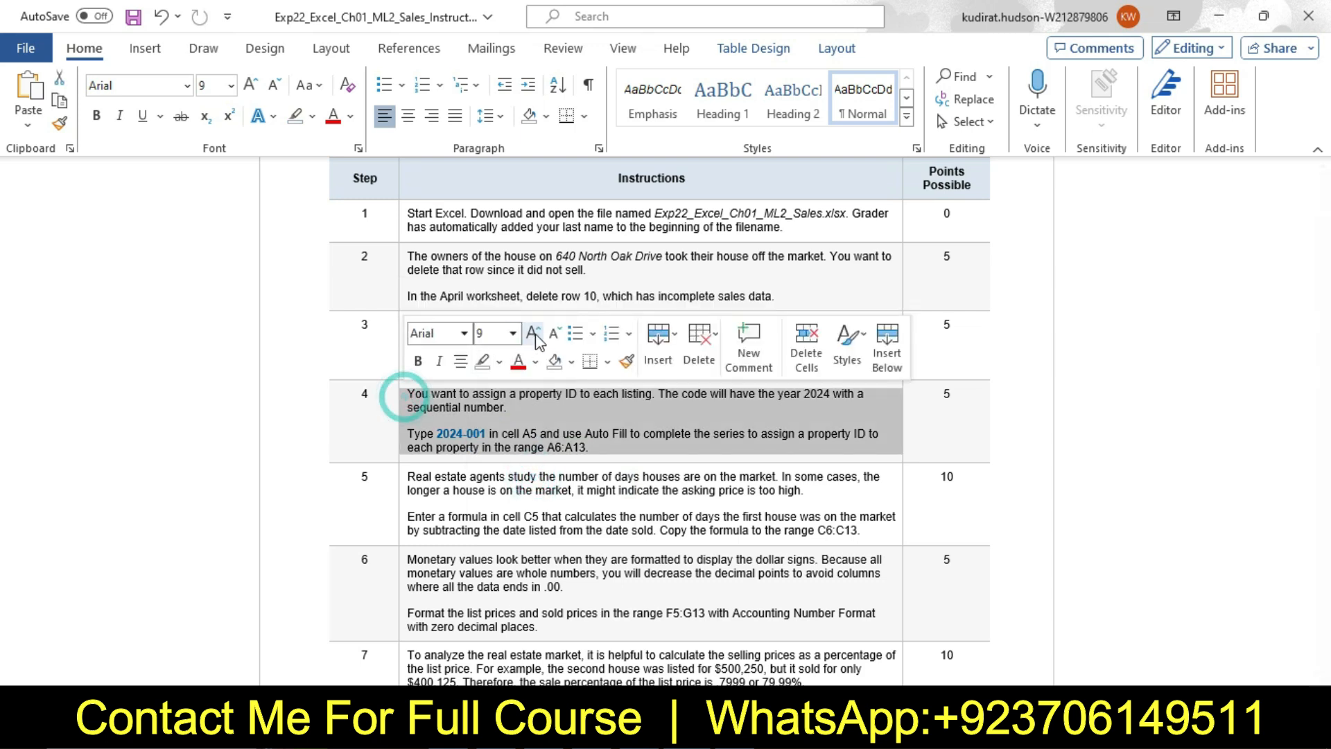
click(513, 333)
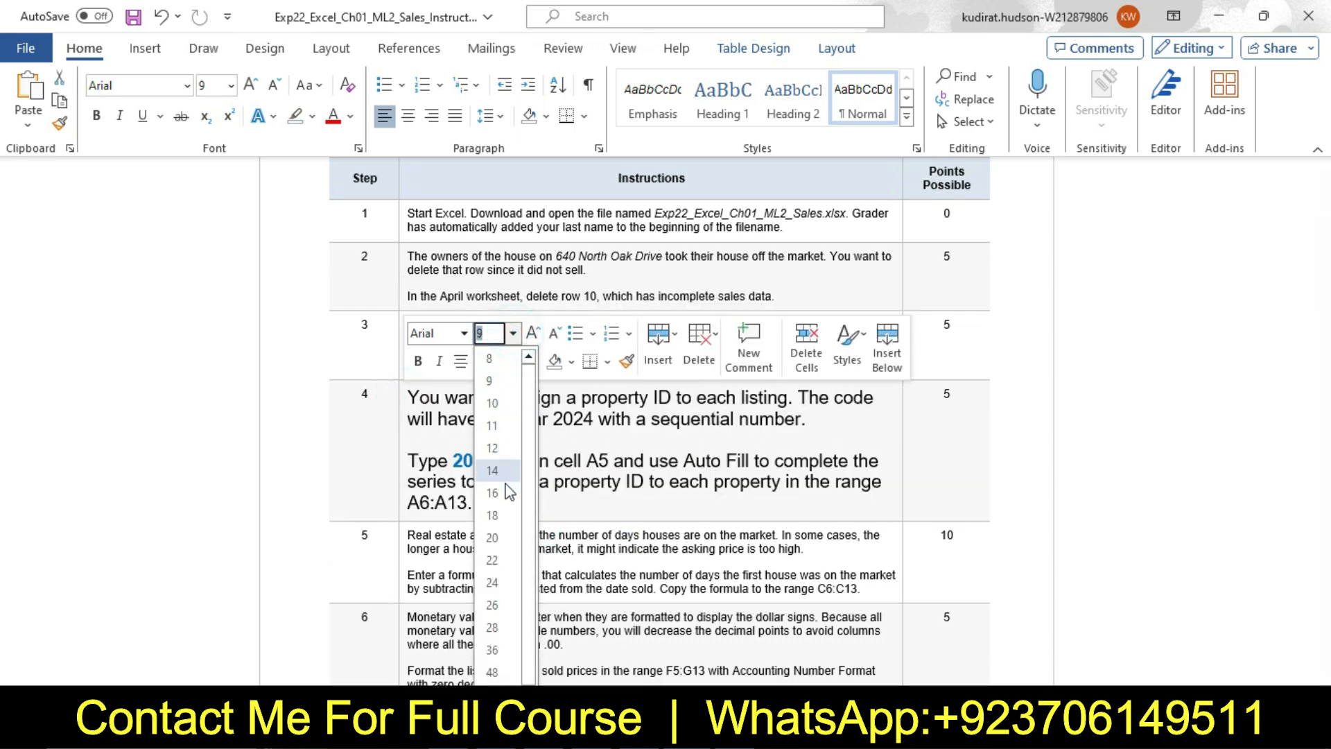
click(508, 491)
click(499, 361)
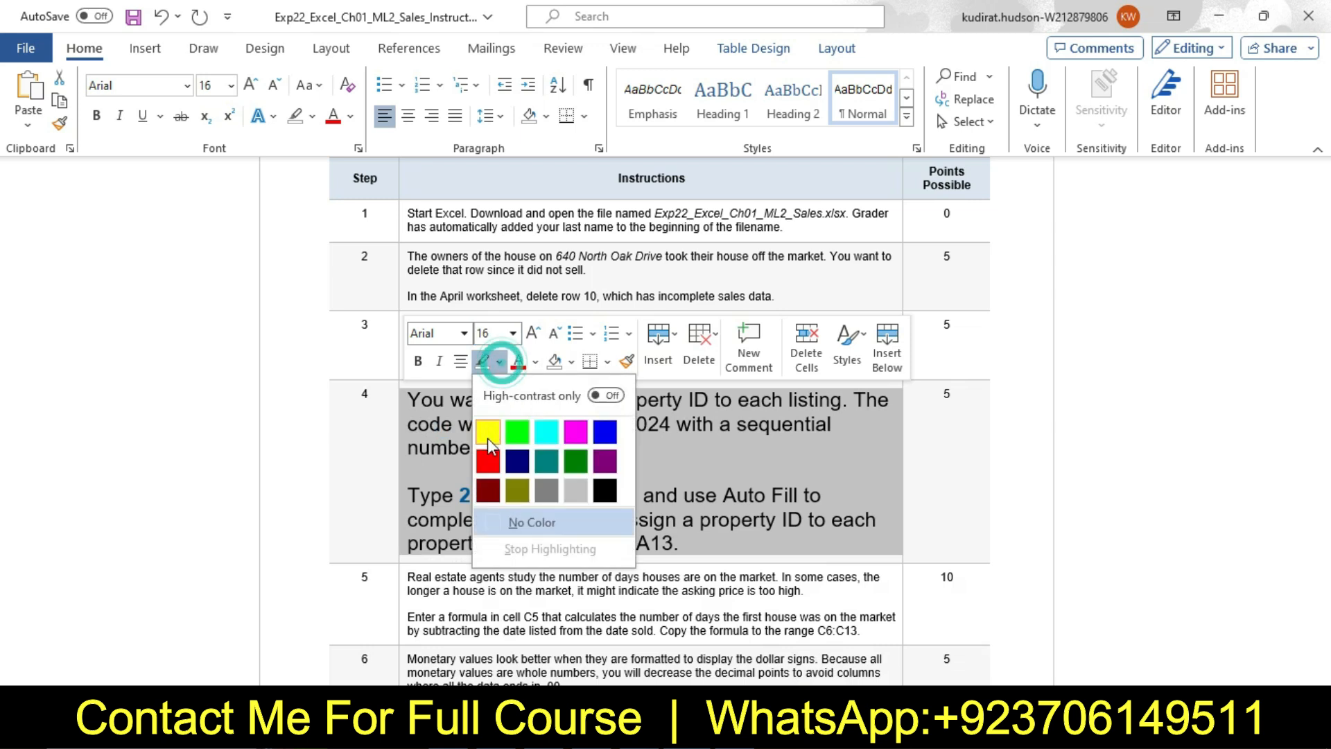
click(488, 431)
click(643, 451)
Highlight the second paragraph of step 4, about entering 2024-001 and using Auto Fill, in turquoise
drag(1322, 260, 1323, 296)
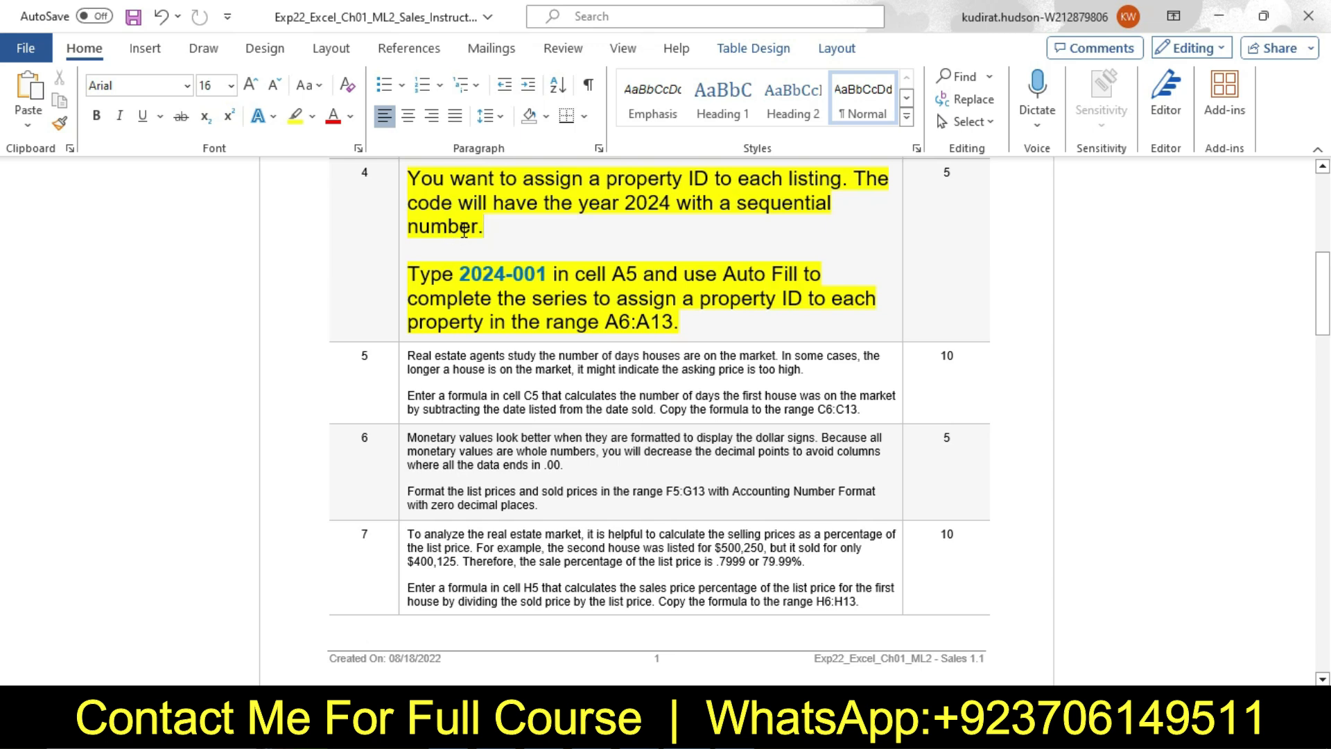
drag(413, 270, 693, 327)
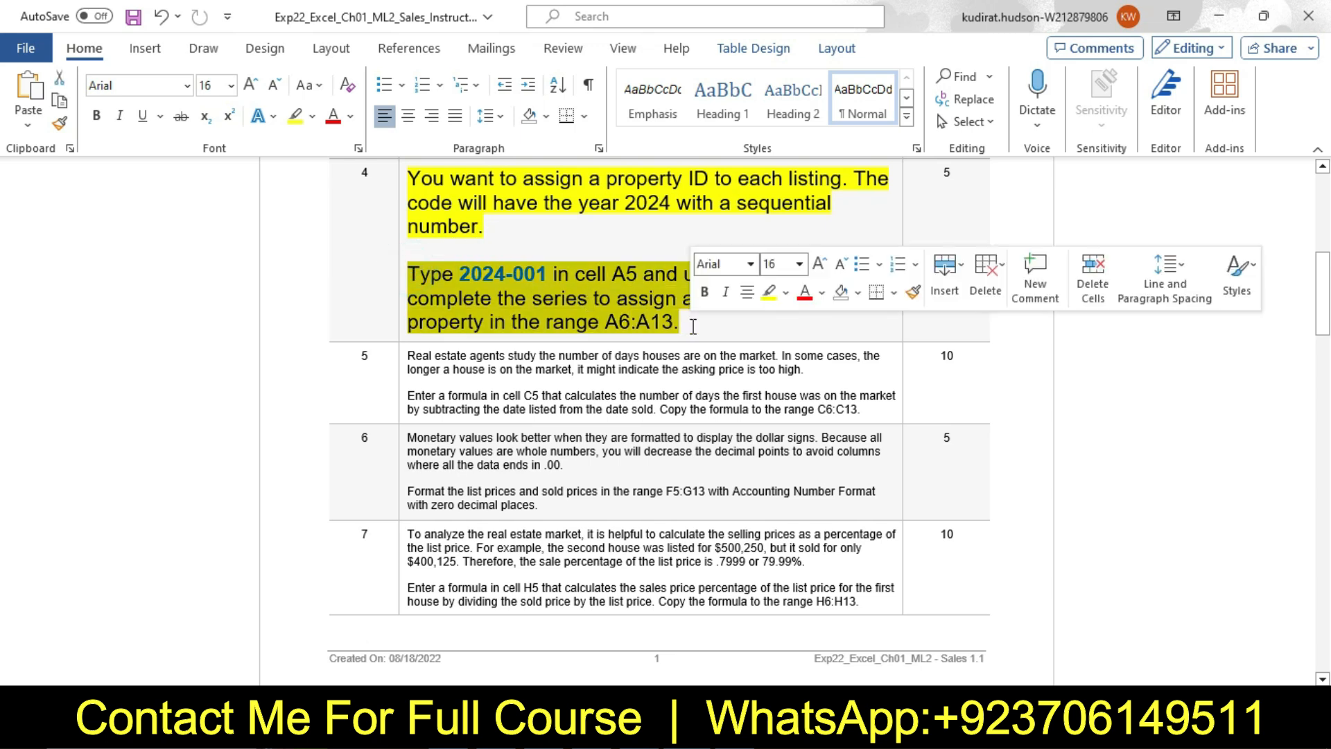
click(788, 293)
click(833, 362)
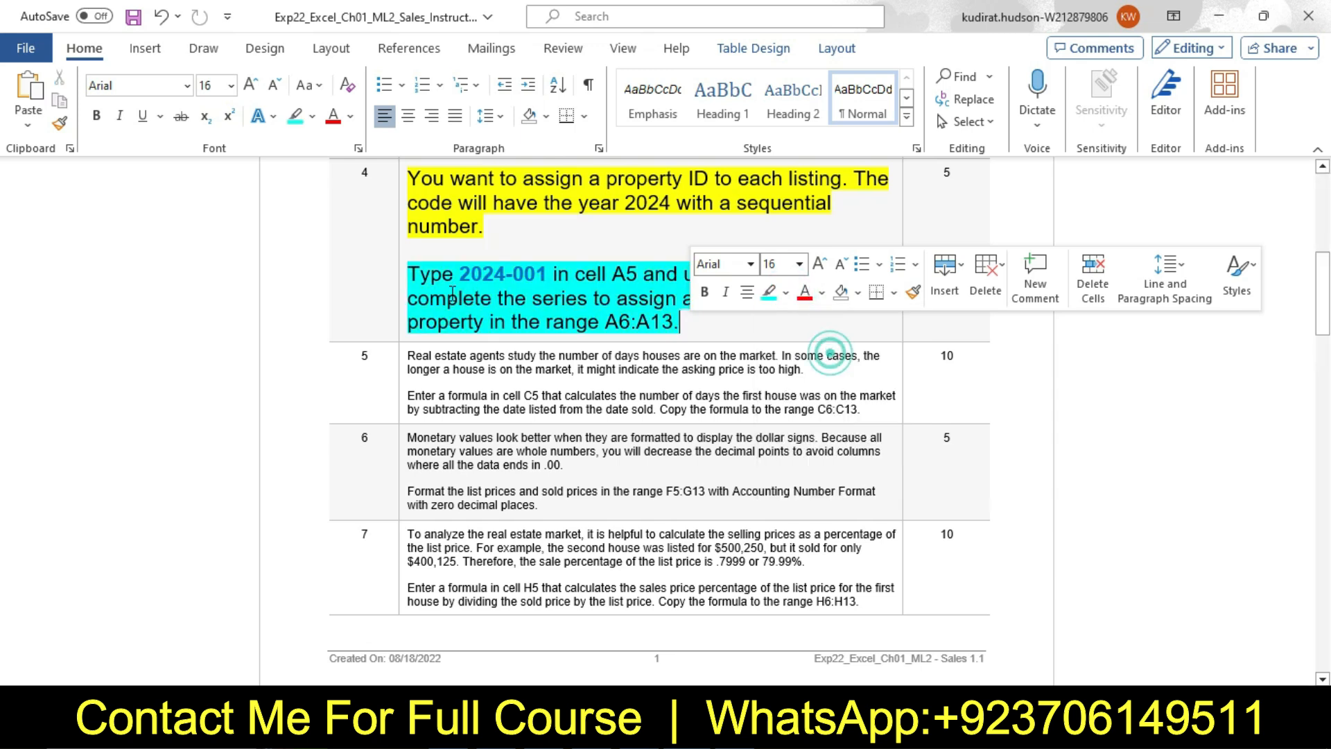
click(430, 277)
Select the code 2024-001 in step 4, check cell A5 of the April worksheet in Excel, and return to Word
drag(460, 275, 551, 275)
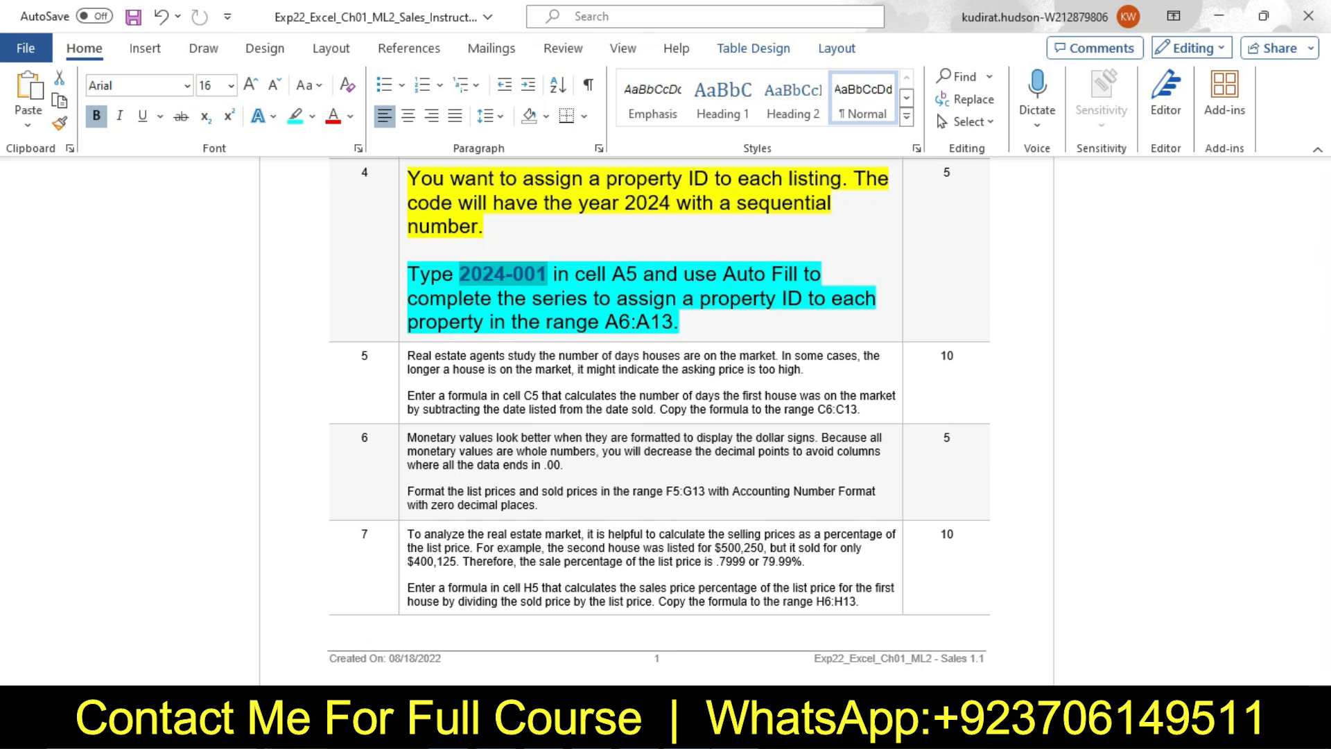
mouse_move(734, 734)
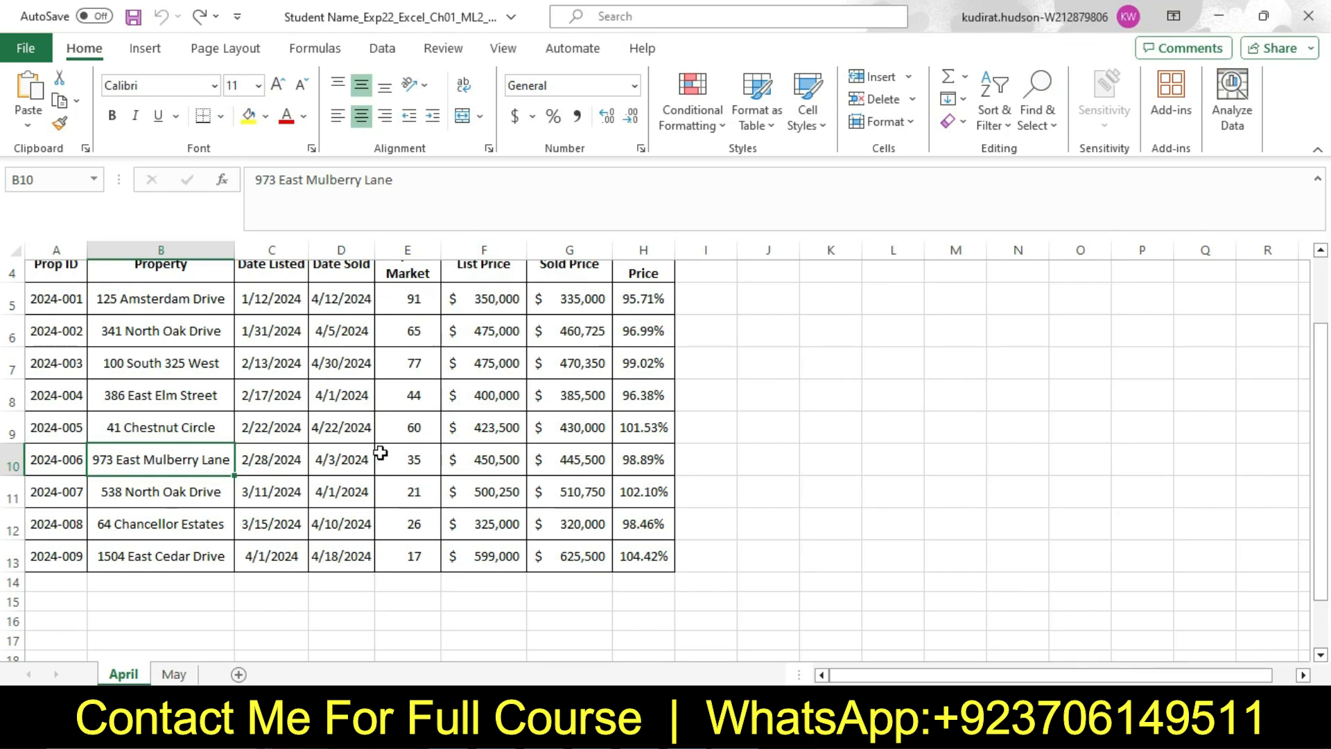
scroll(1324, 423, up, 1)
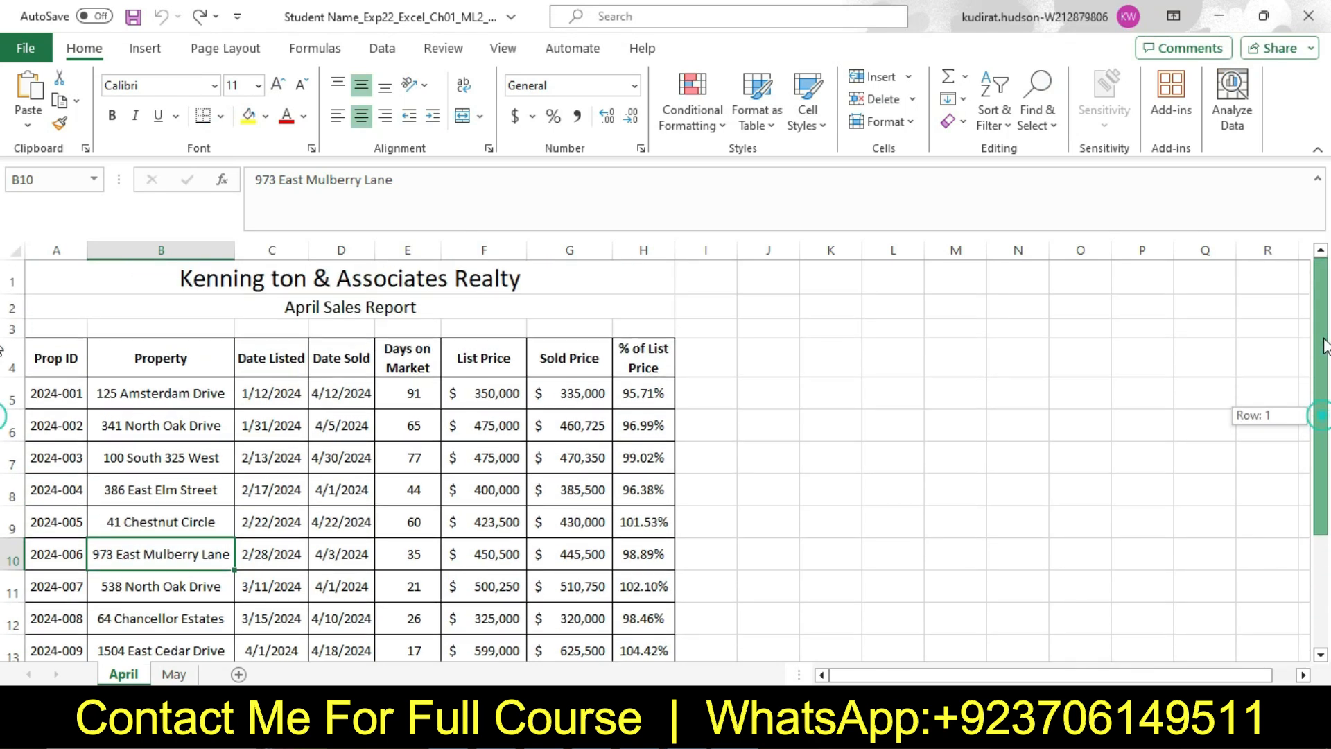
click(49, 397)
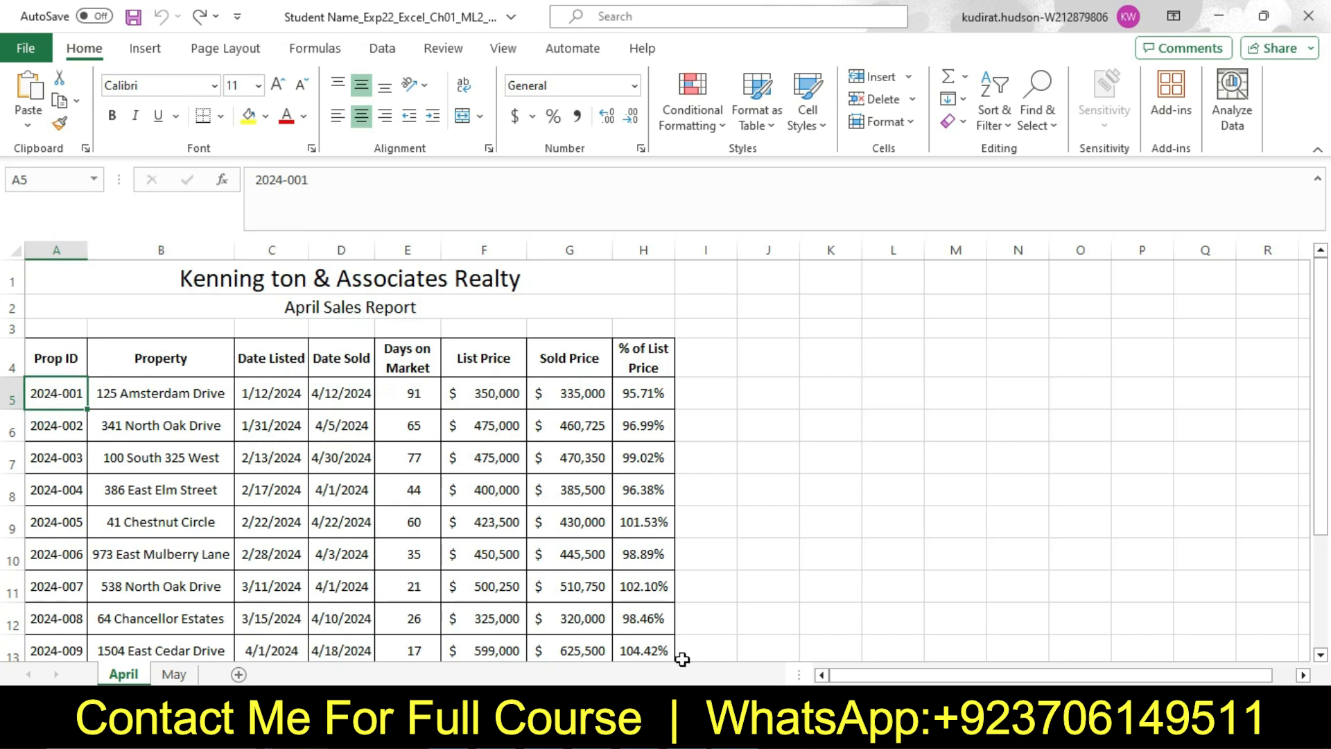
click(692, 728)
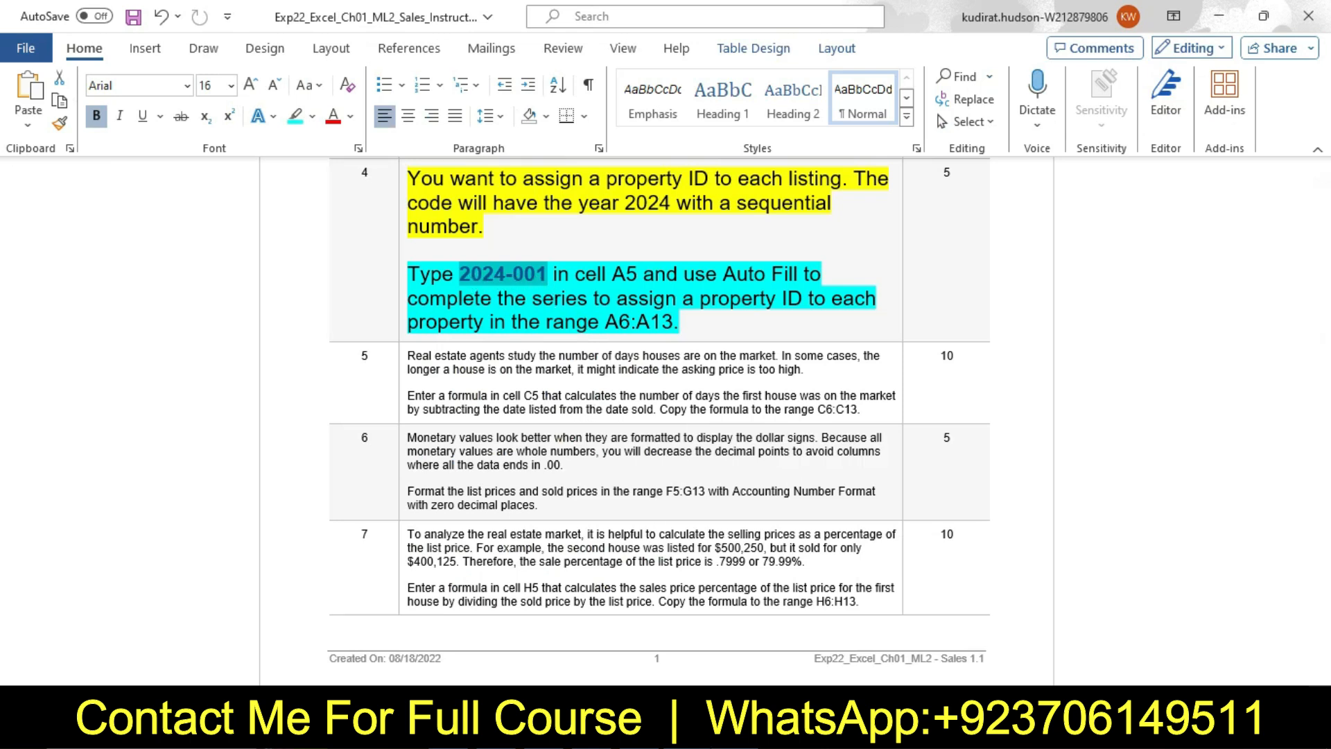
click(724, 727)
click(692, 727)
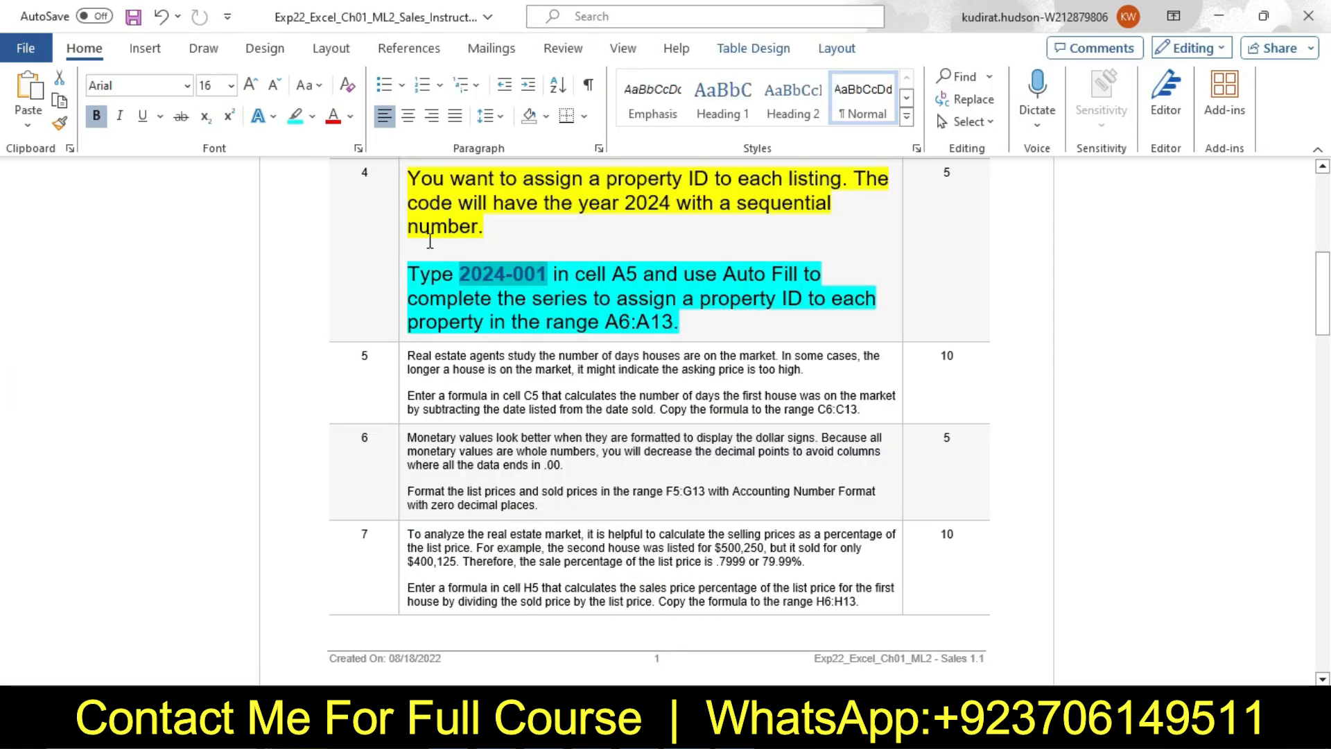
Reset the step 4 instruction text to 9 pt with no highlight color
click(400, 224)
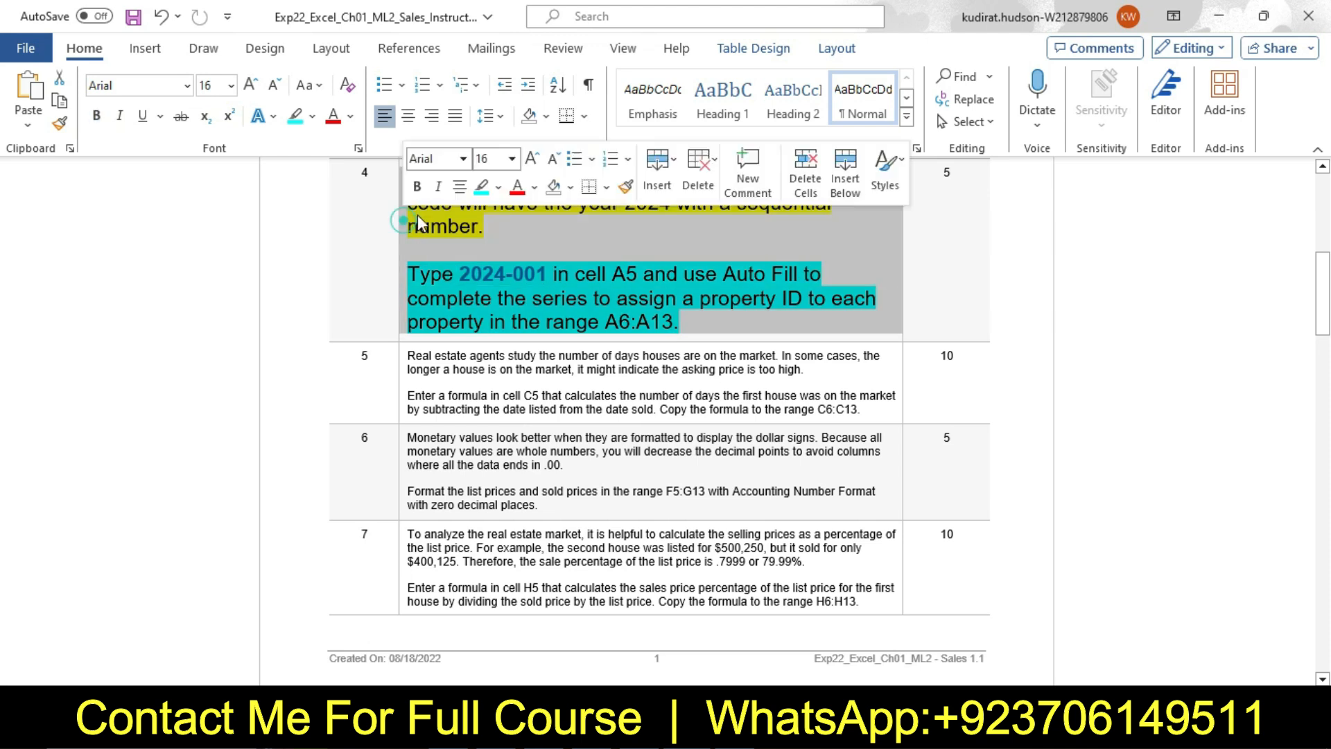
click(510, 159)
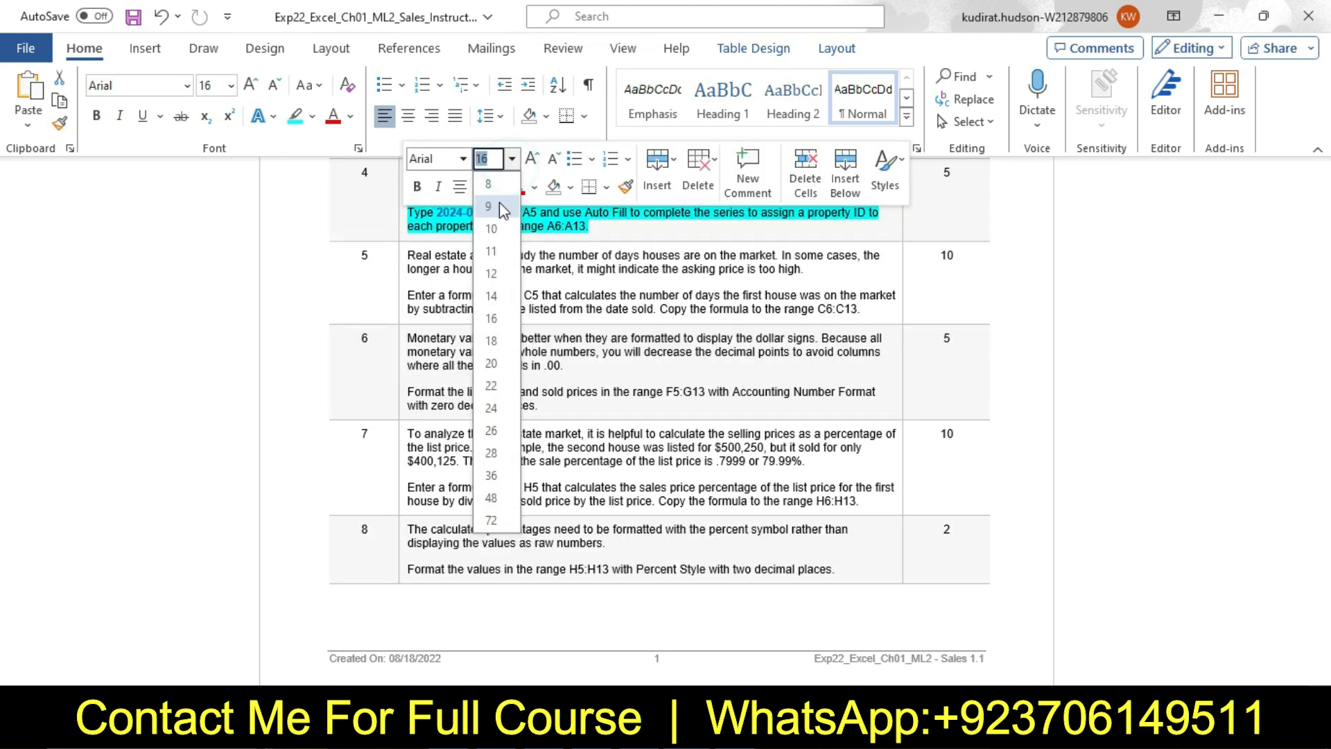
click(491, 206)
click(498, 187)
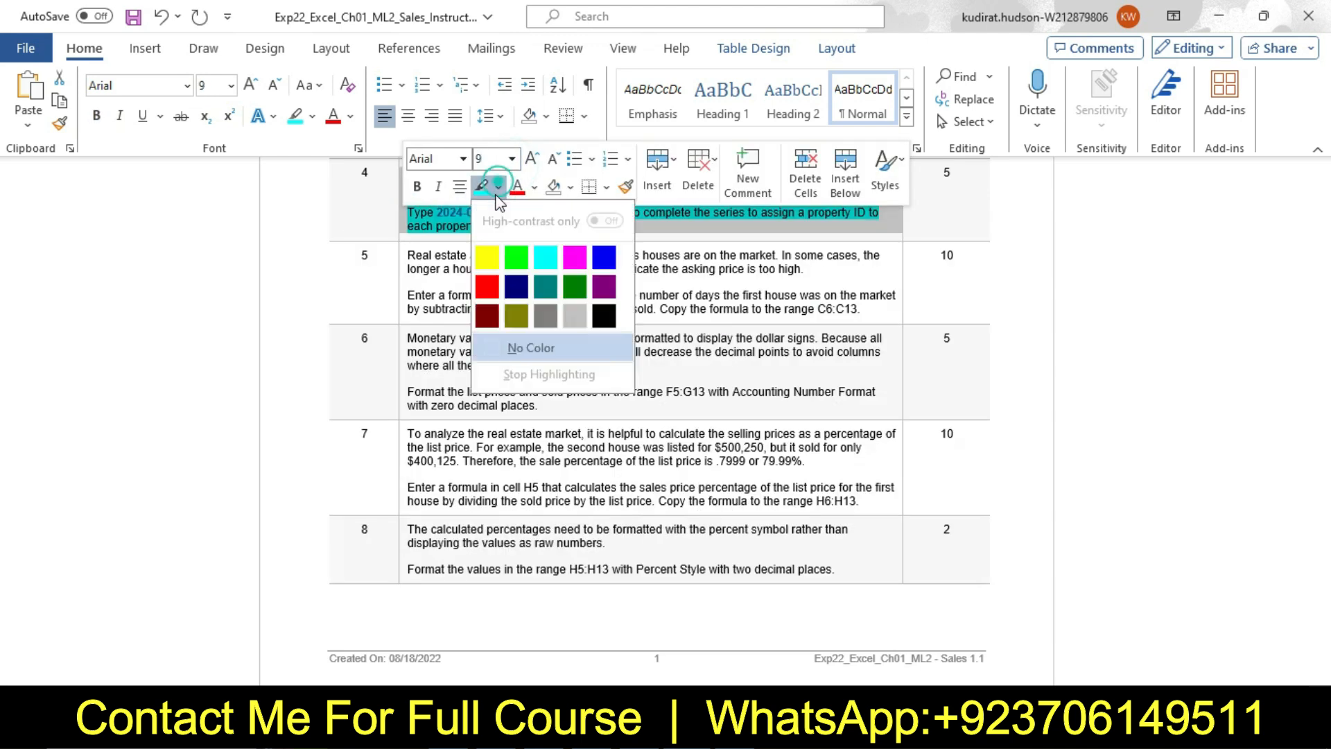
click(525, 347)
Set the step 5 instruction text to 16 pt and highlight it in yellow
click(402, 265)
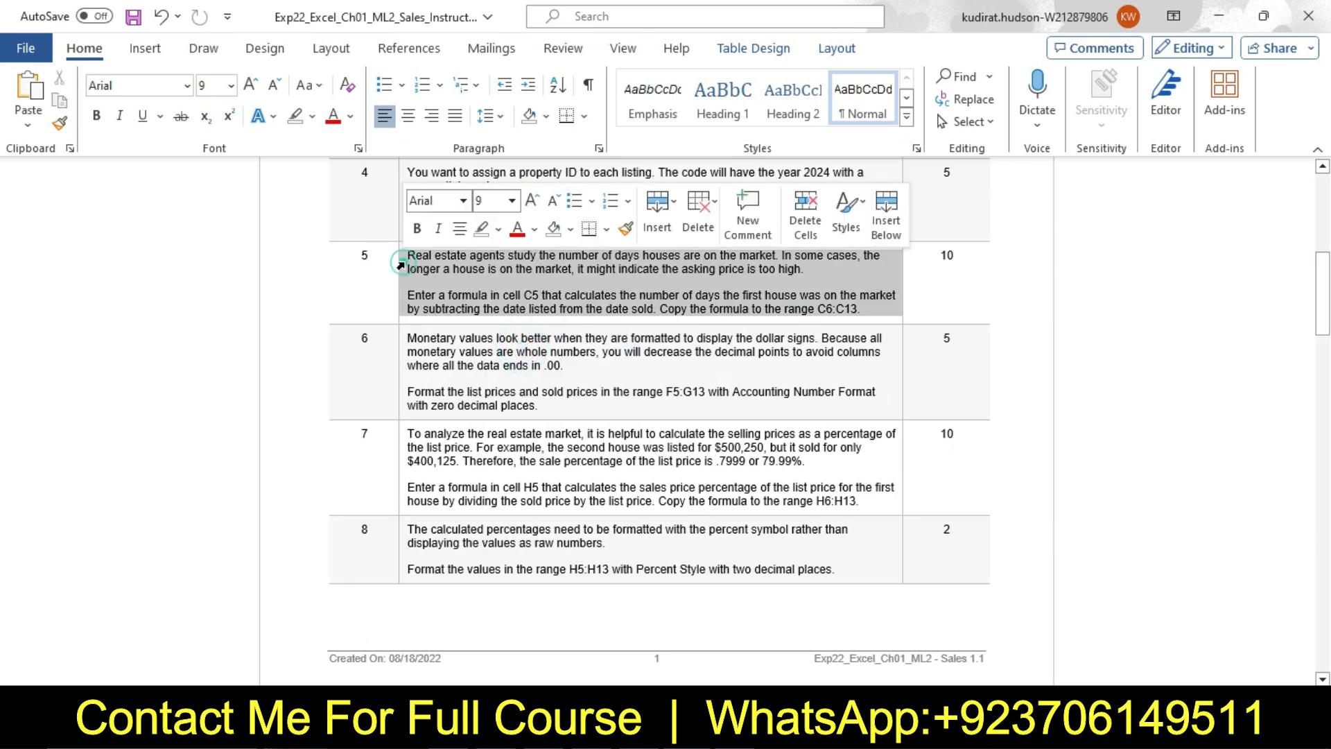
click(511, 201)
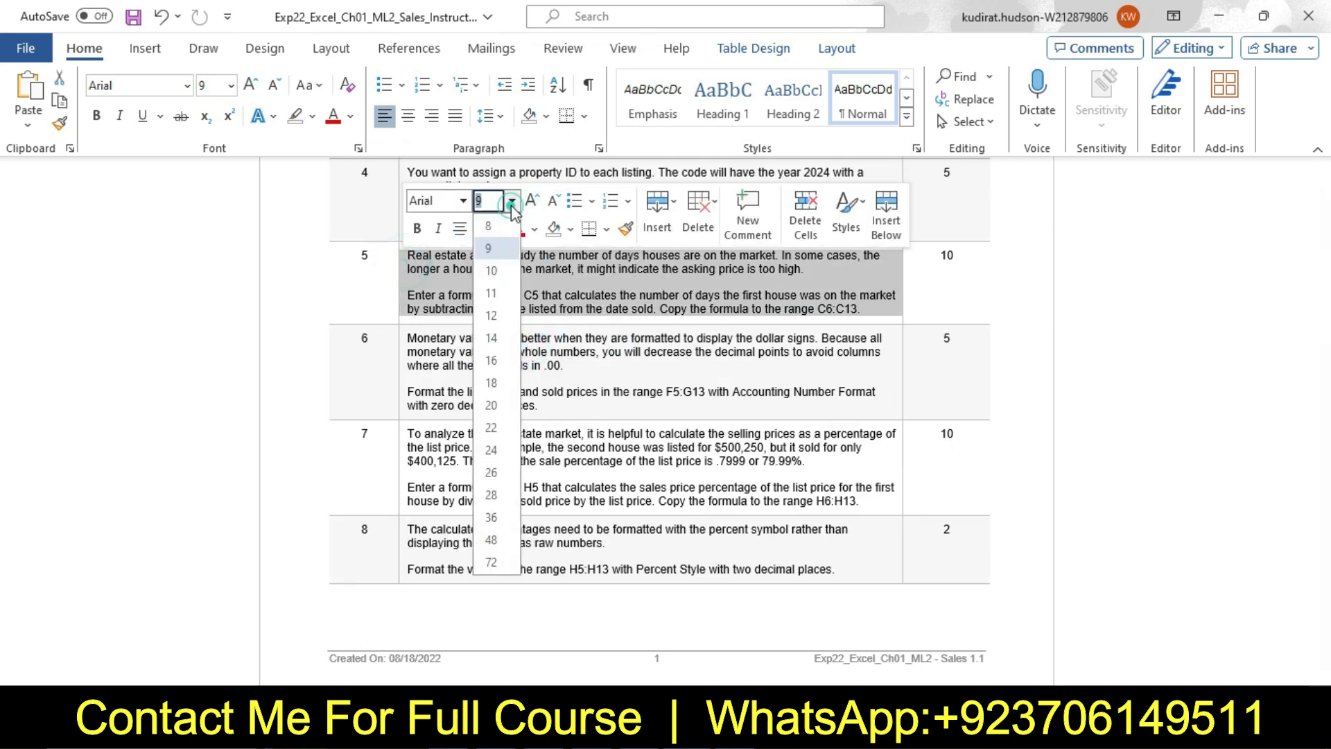
click(509, 360)
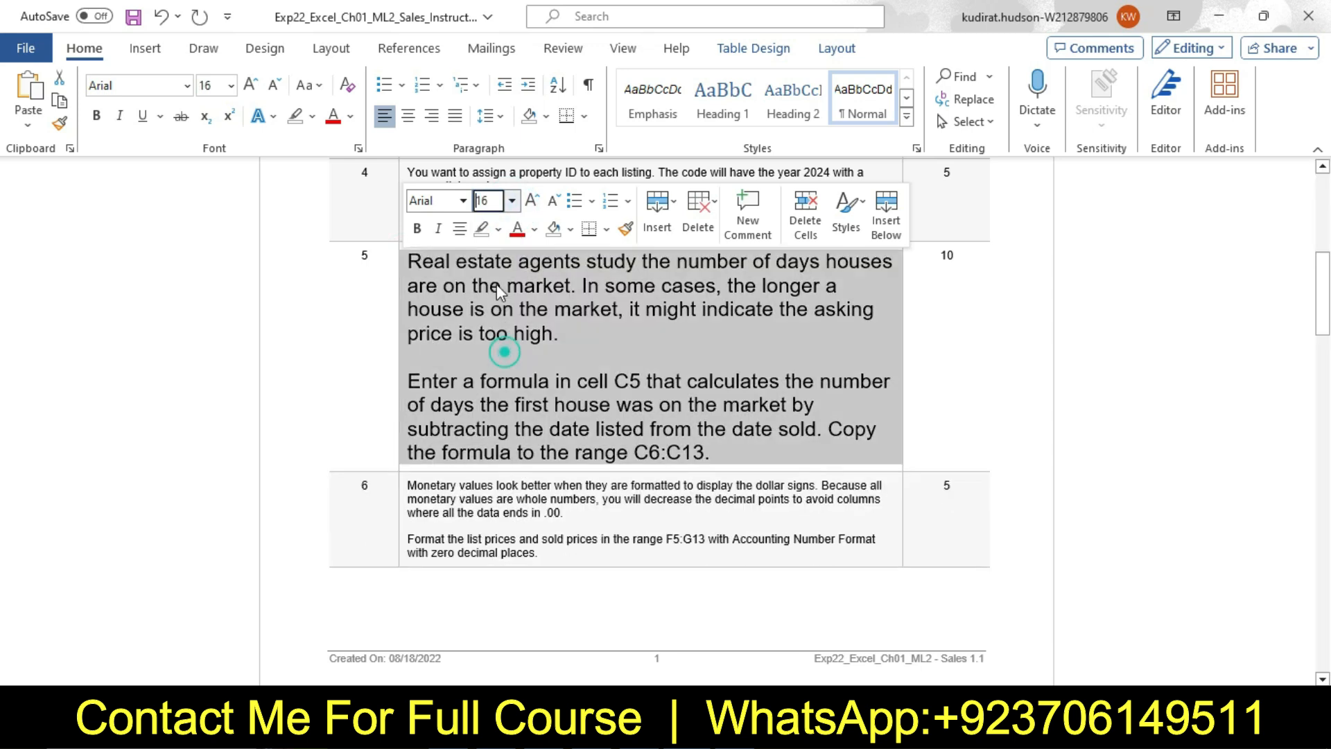
click(499, 232)
click(488, 301)
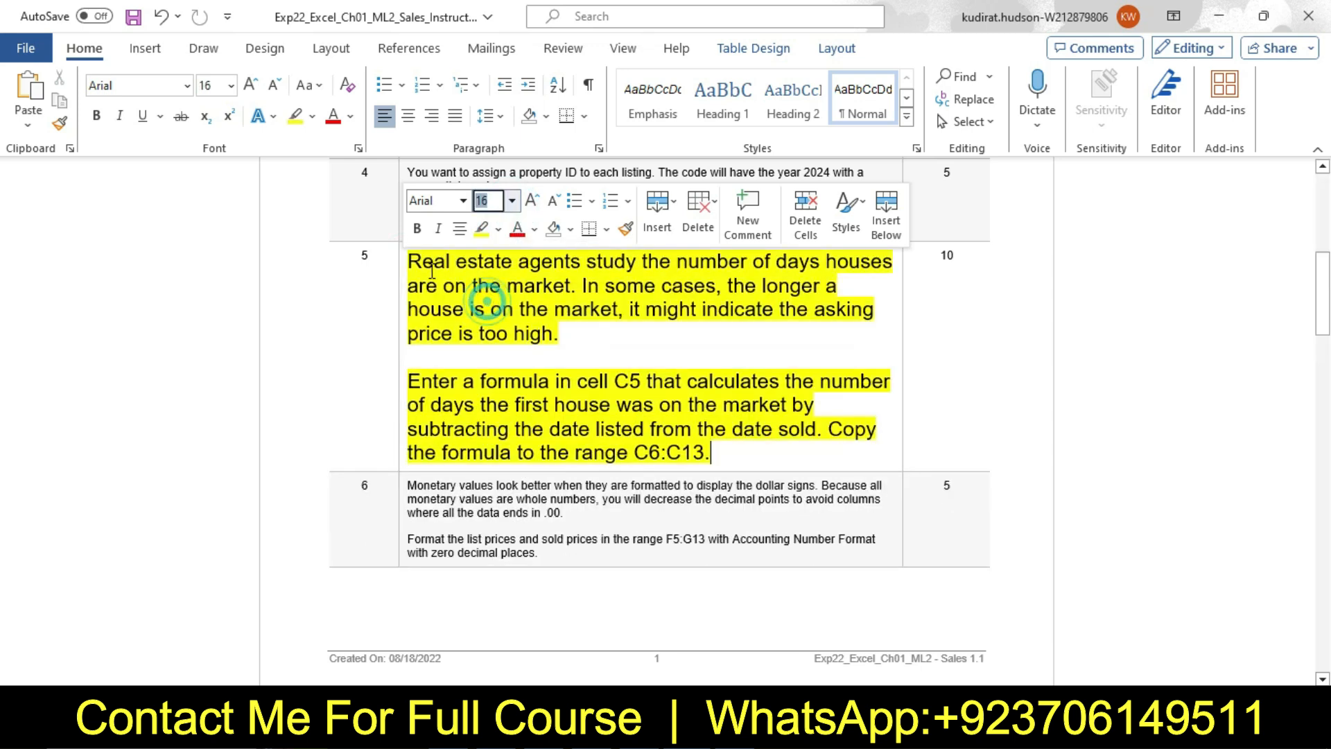
Highlight the second paragraph of step 5, about entering a formula in cell C5, in turquoise
click(420, 262)
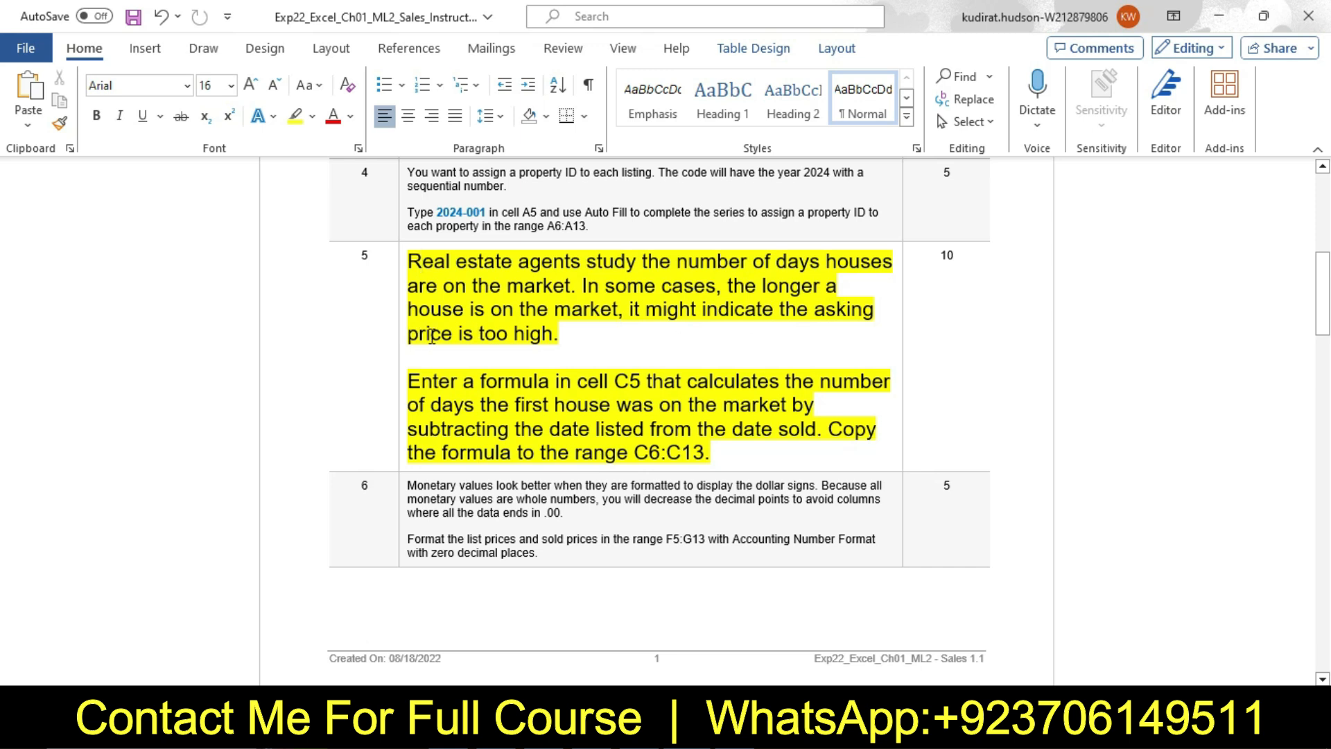
drag(408, 380, 708, 452)
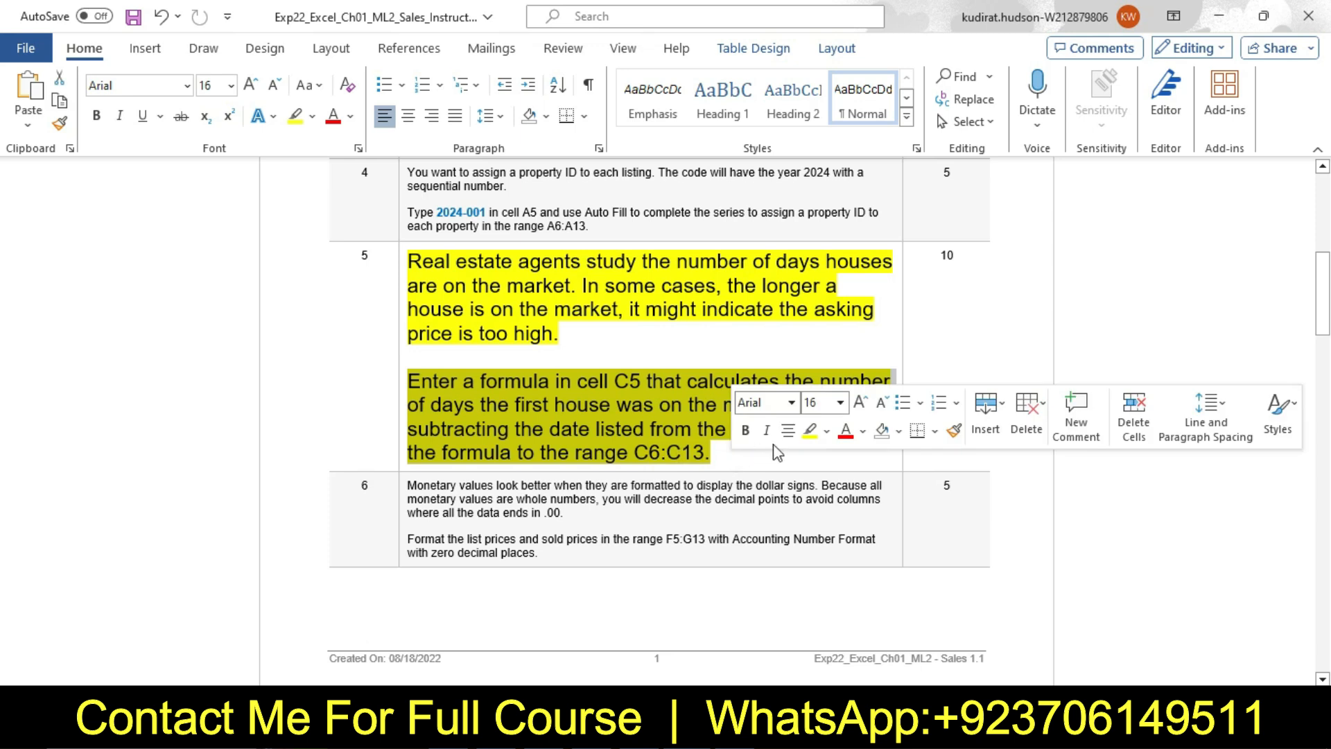
click(826, 430)
click(874, 501)
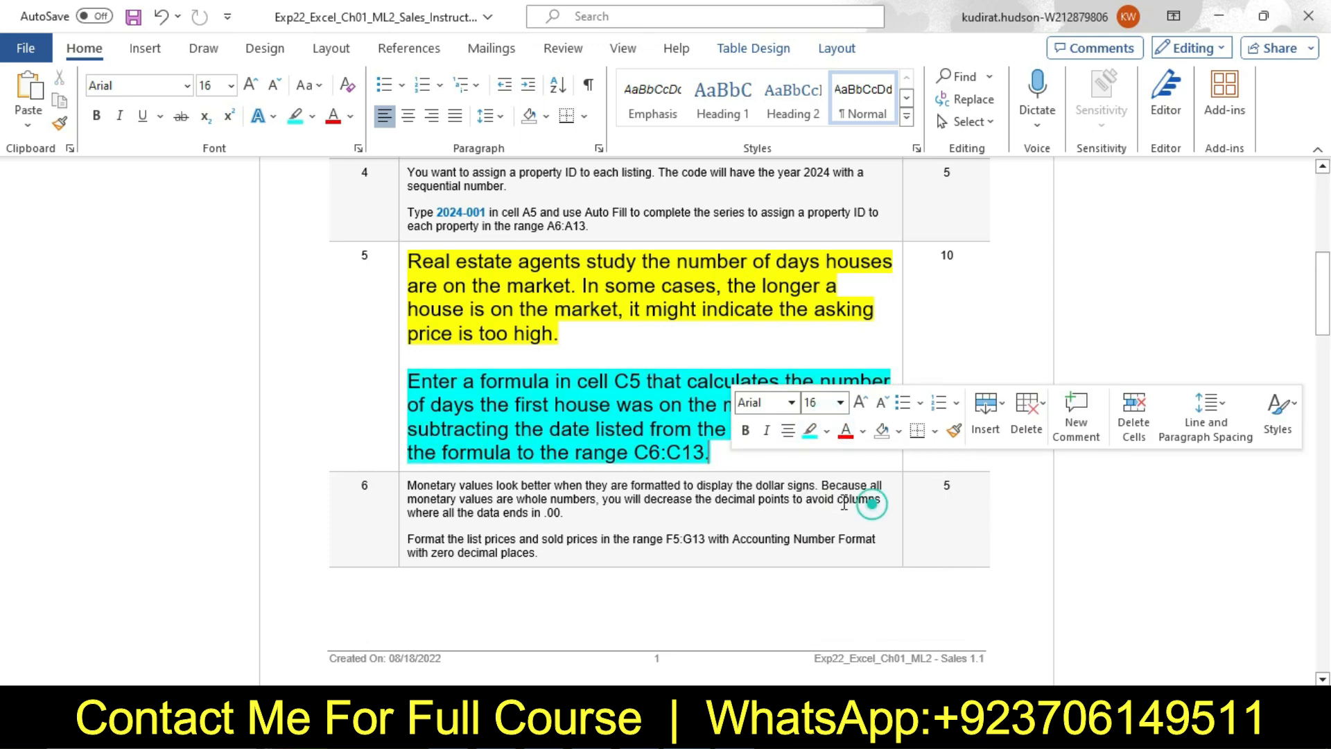
click(422, 386)
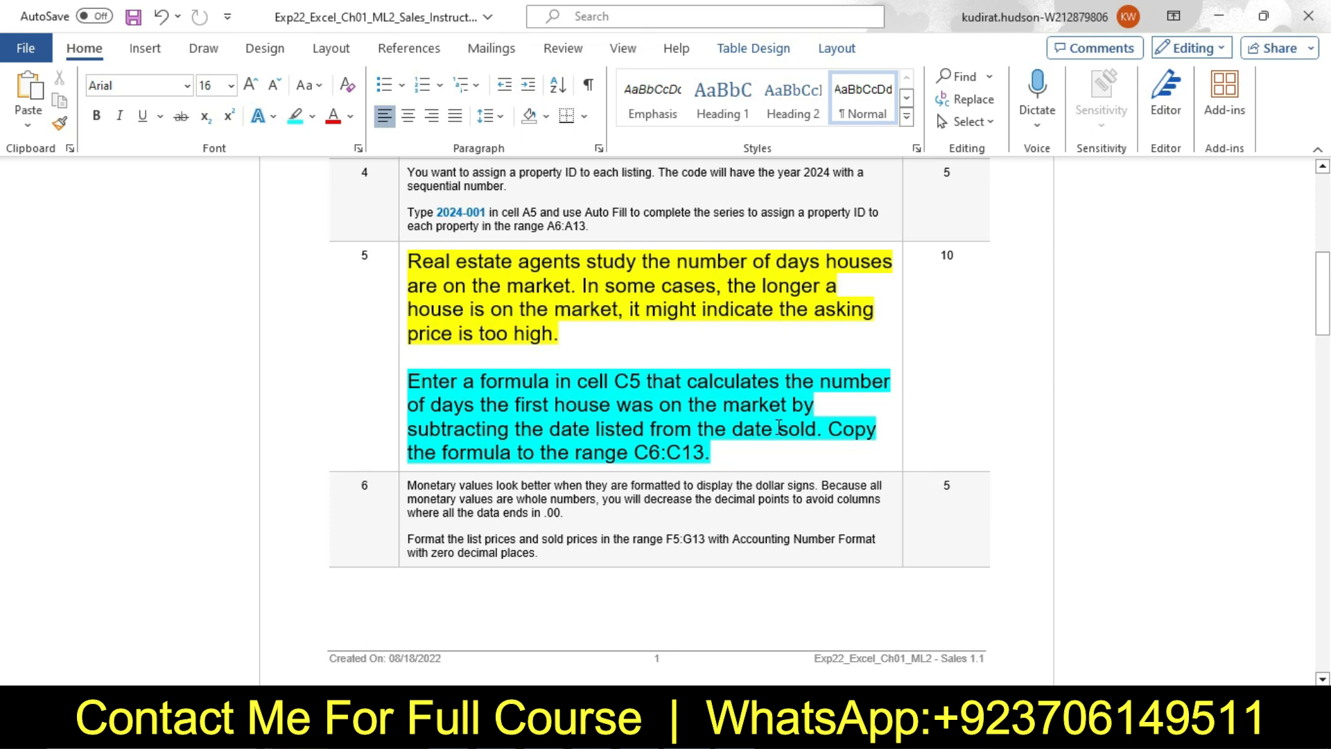
Select the formula sentence in step 5, check cell C5 of the May worksheet in Excel, and return to Word
drag(414, 380, 822, 437)
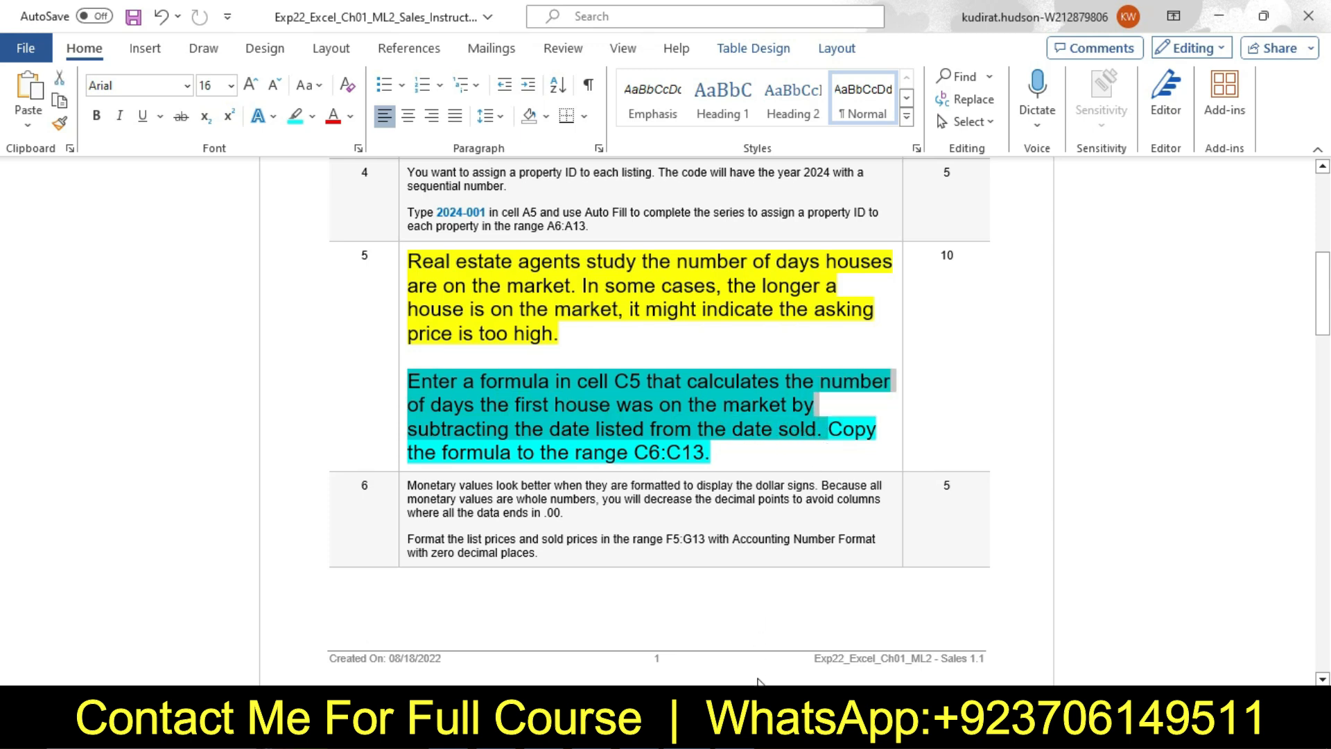
click(768, 730)
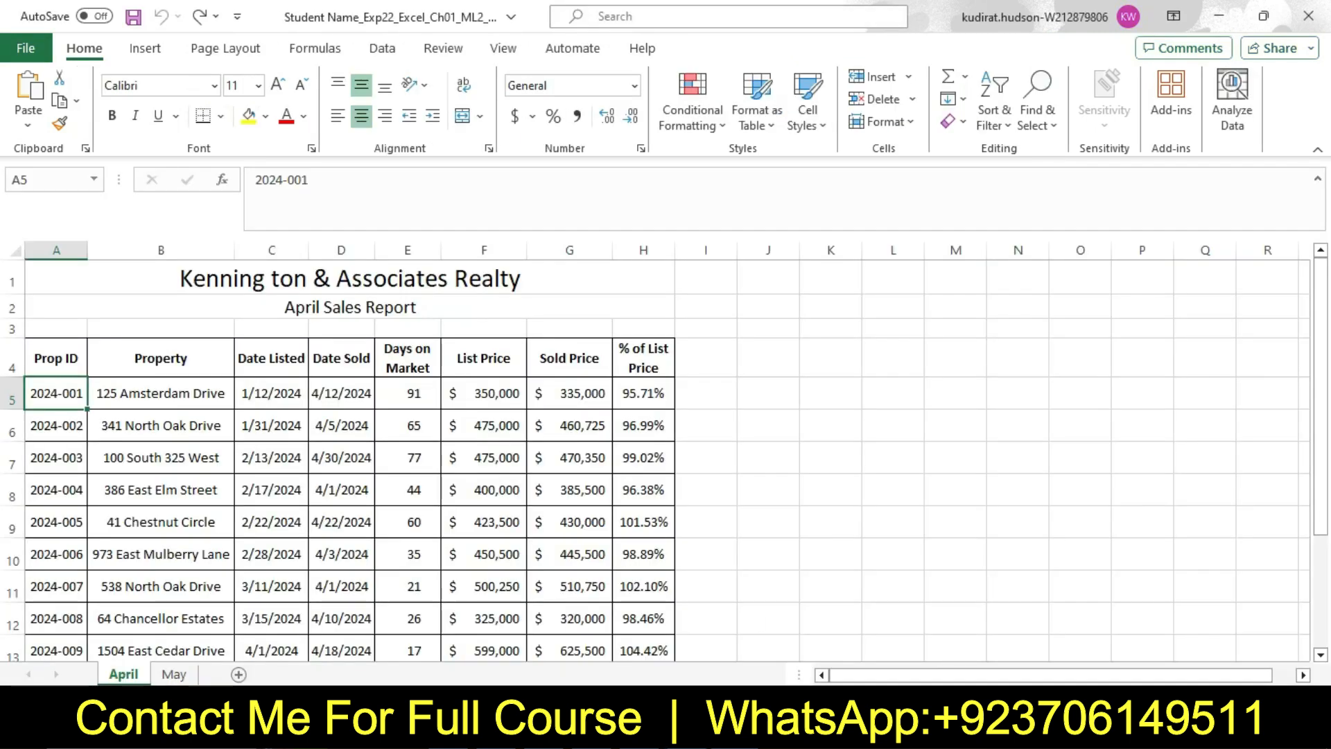
click(168, 674)
click(275, 395)
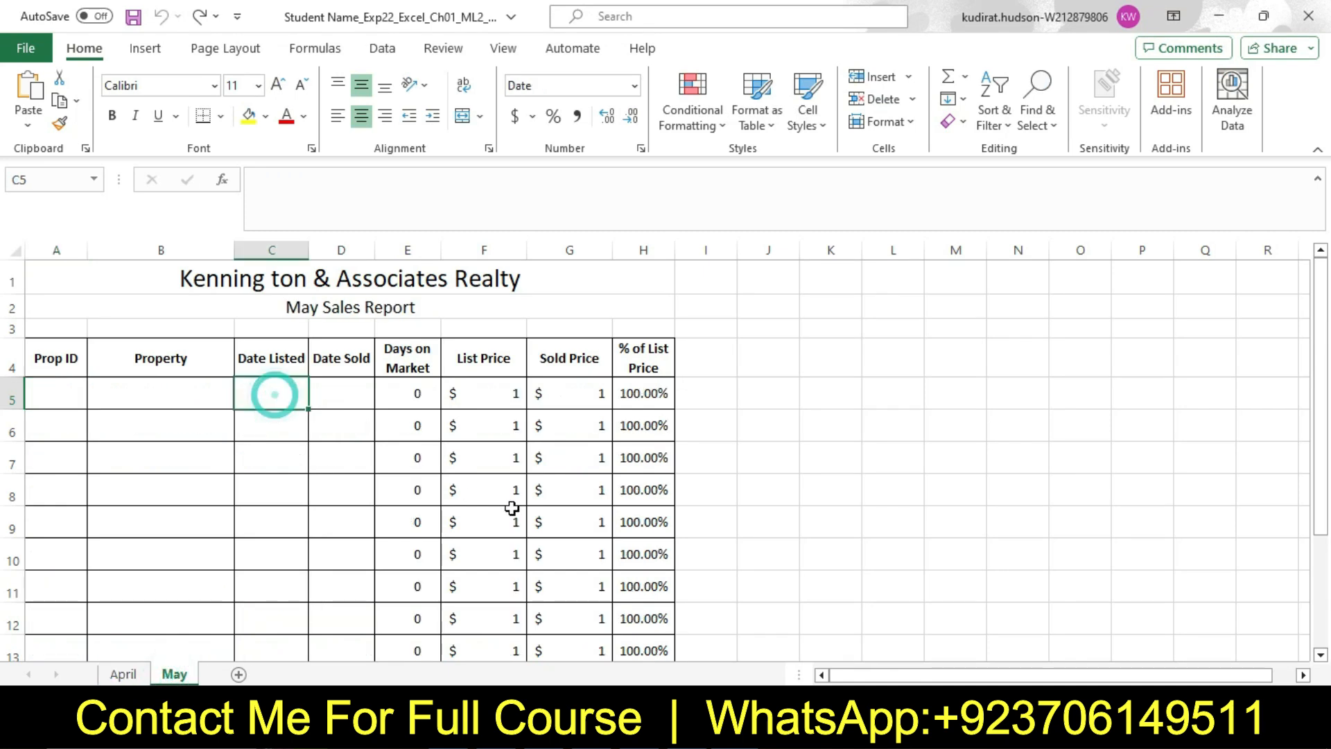
click(763, 730)
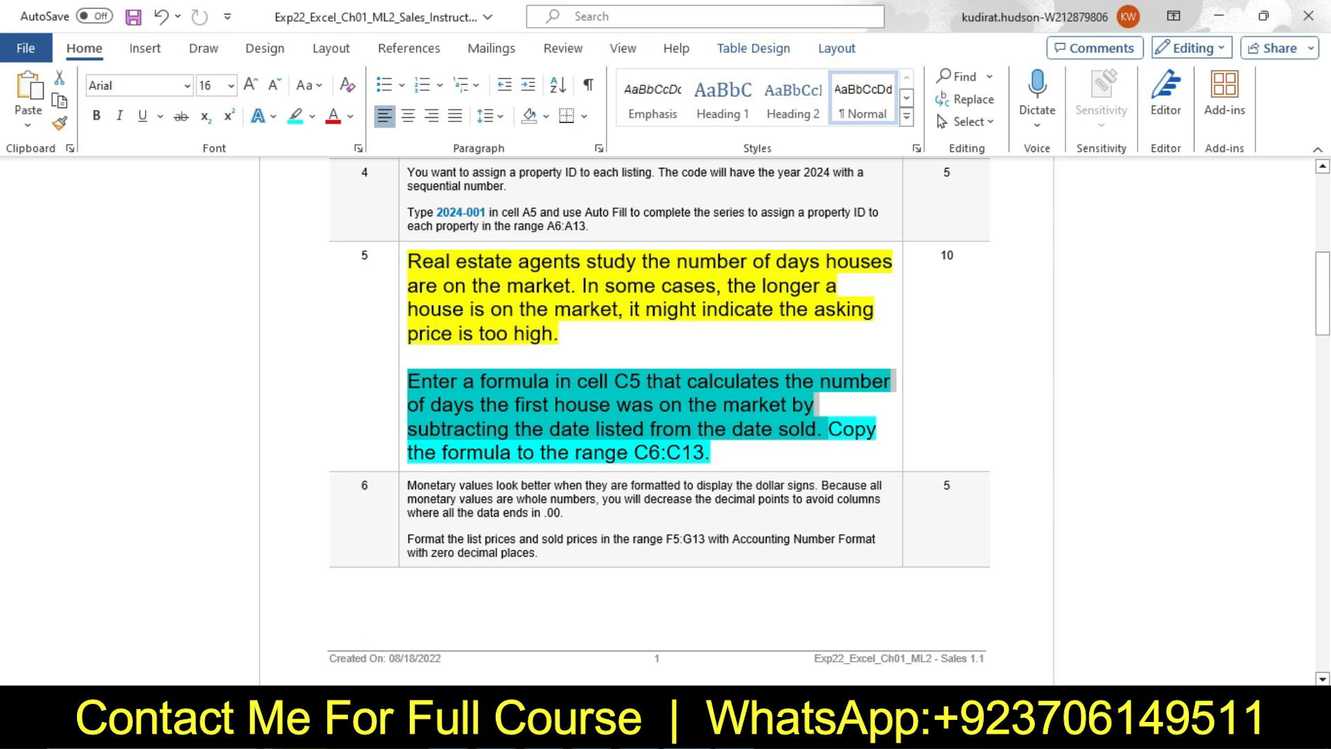
click(768, 730)
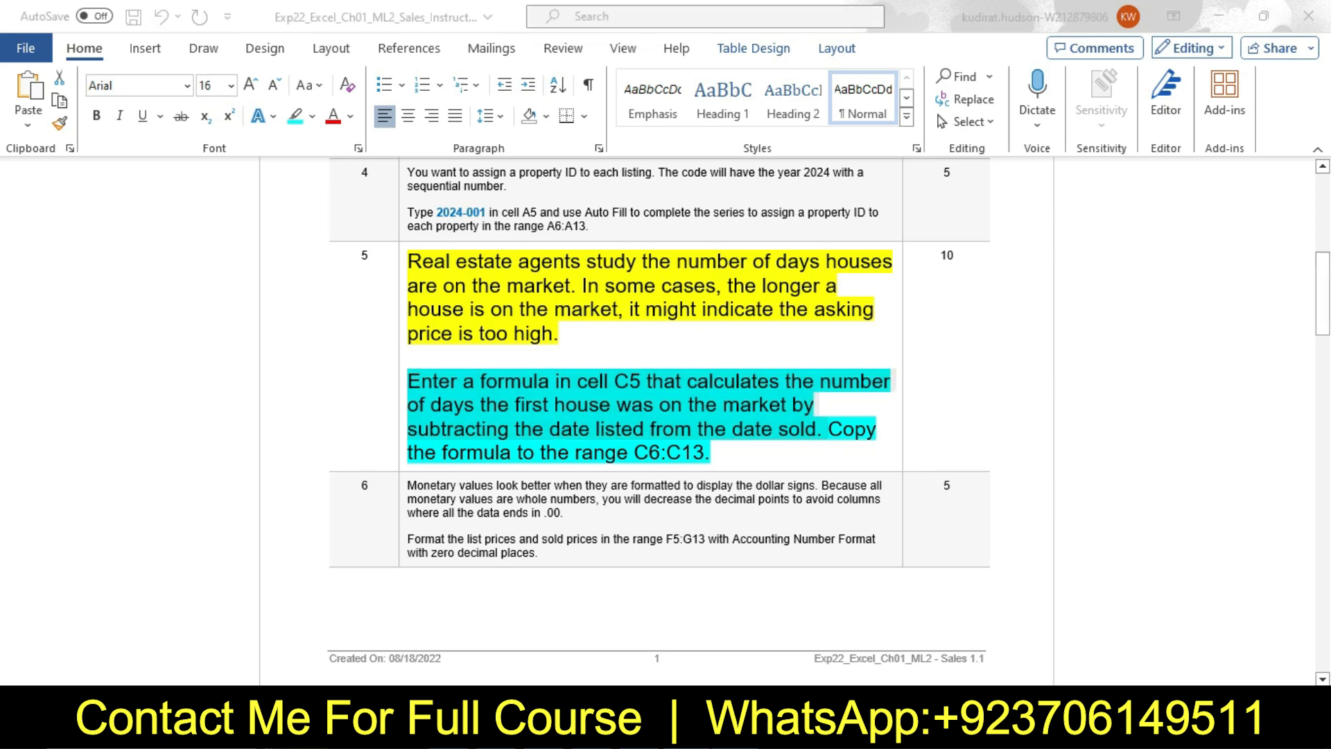
click(284, 399)
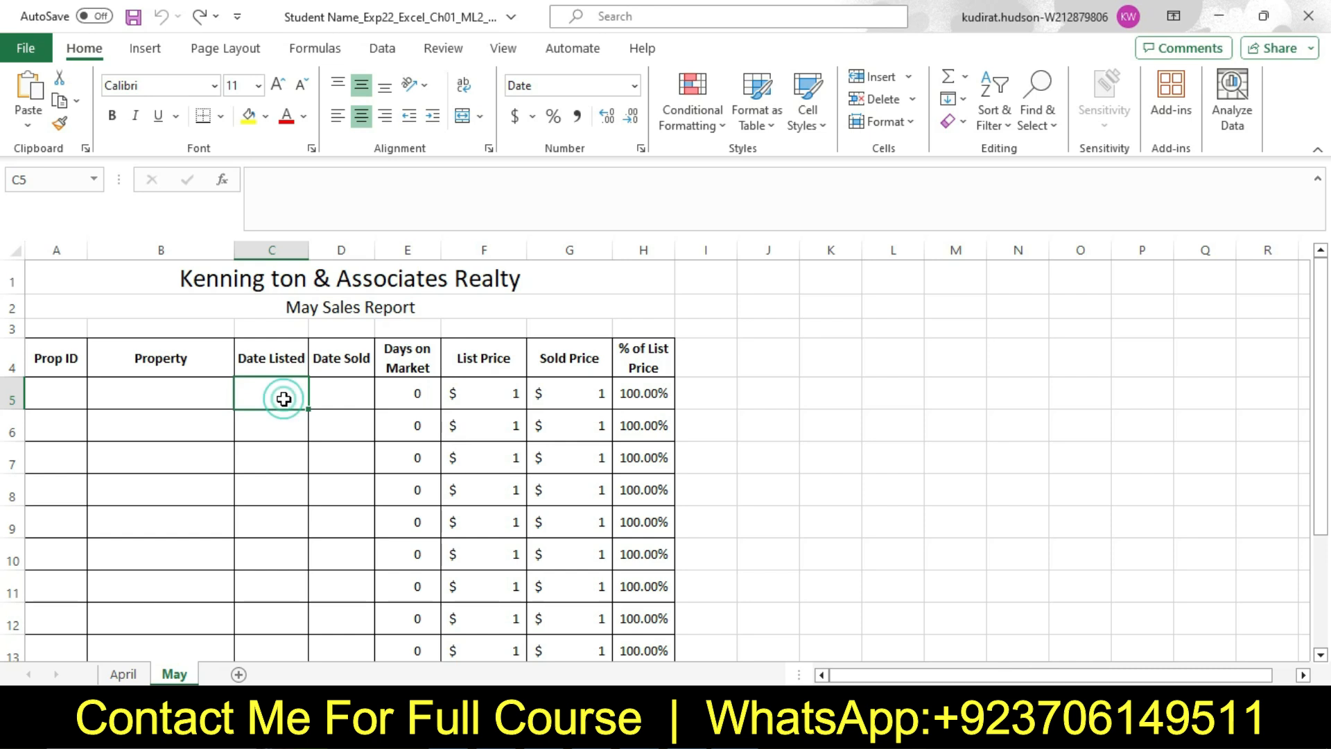
text(=)
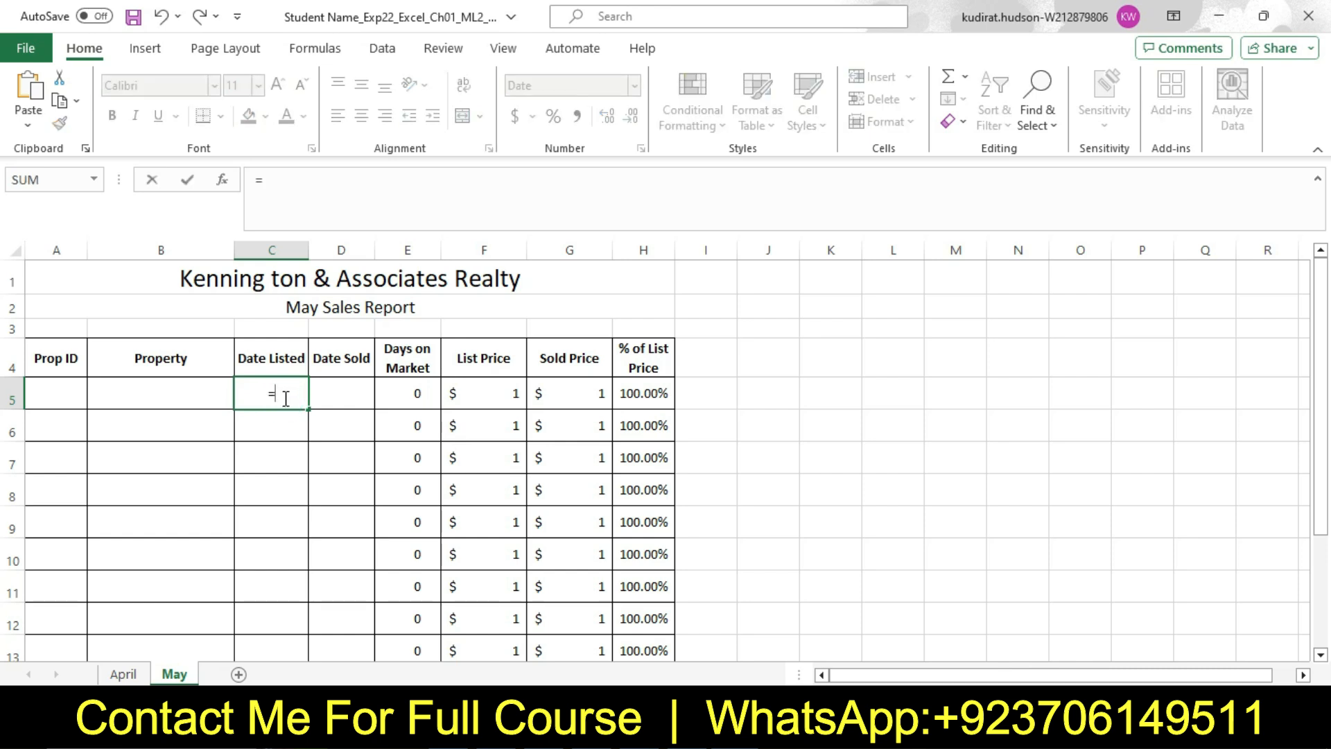
click(569, 403)
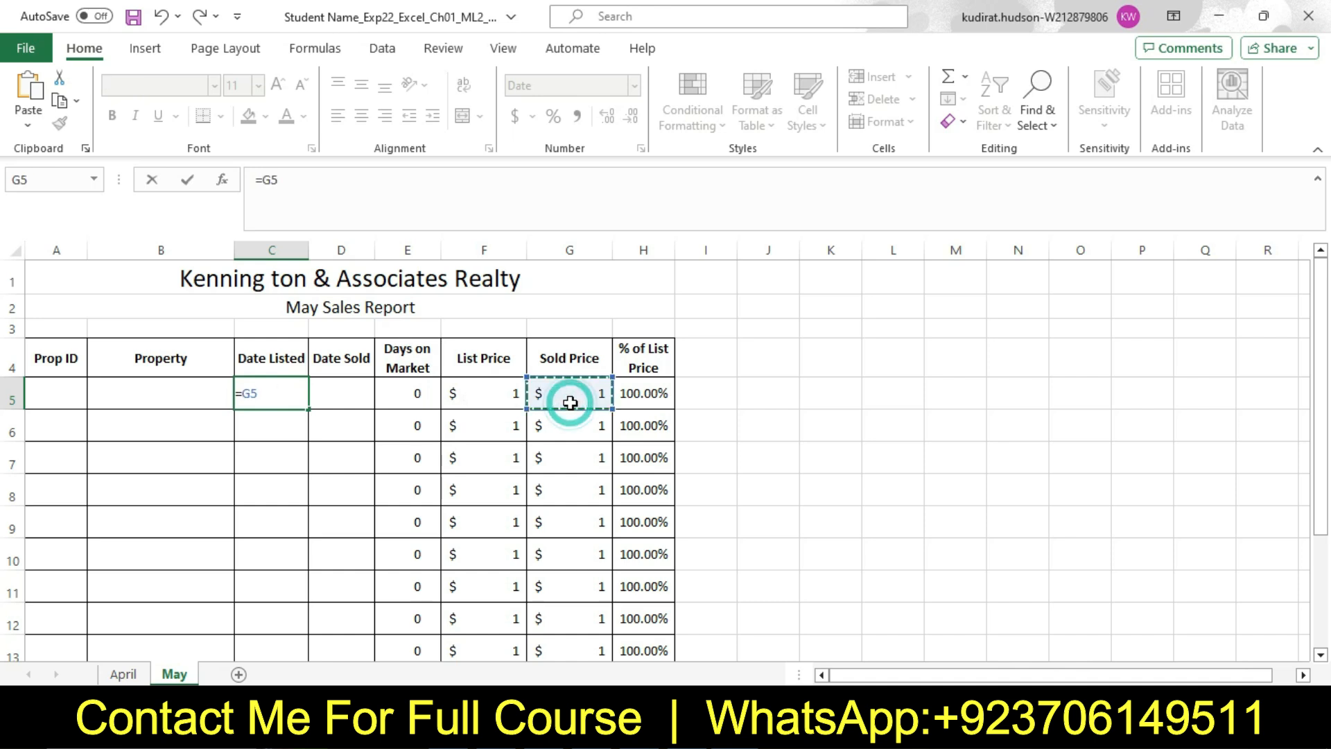
click(634, 393)
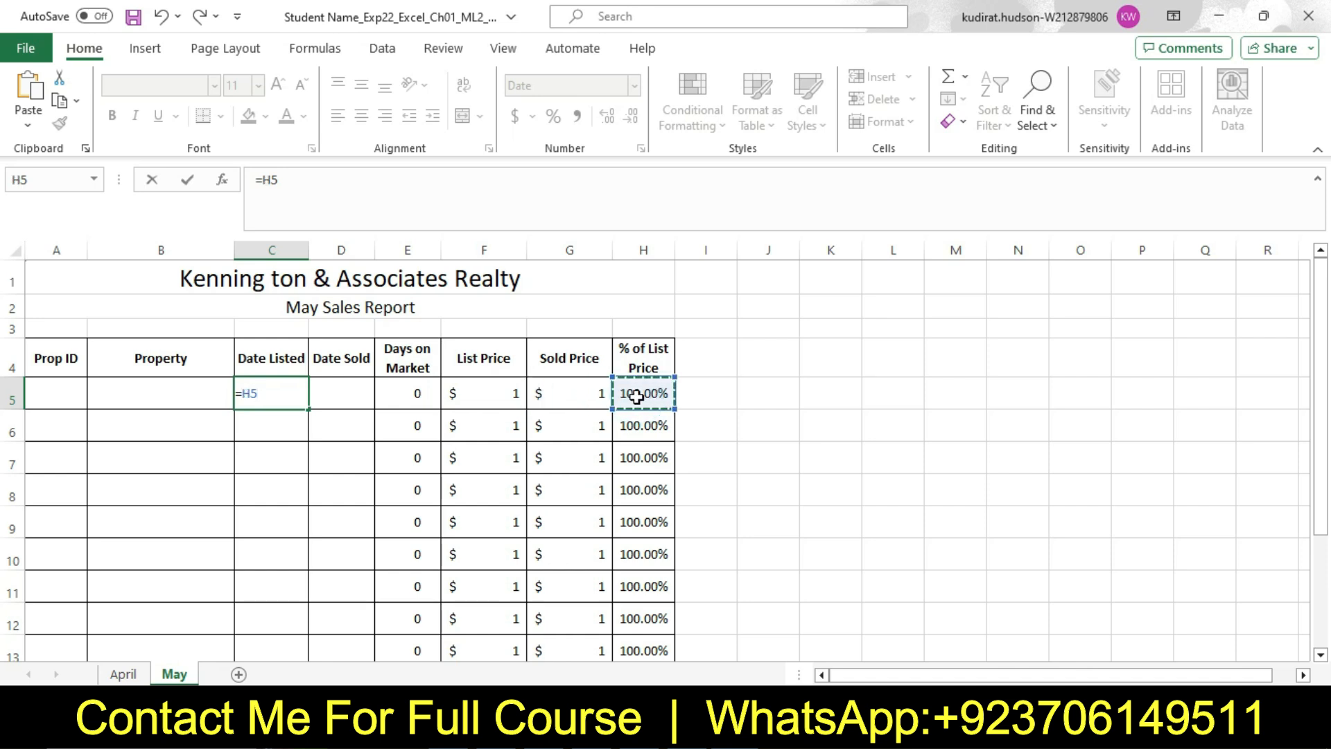
click(565, 393)
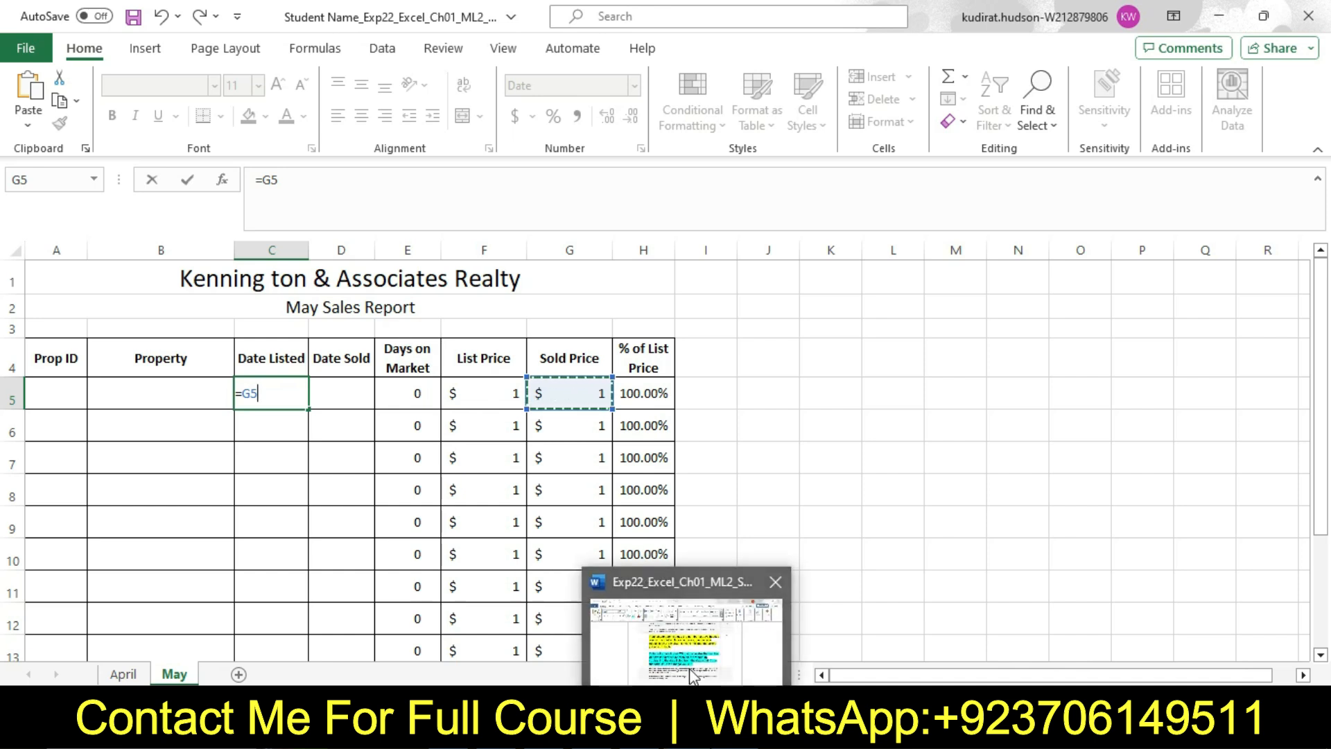
mouse_move(693, 673)
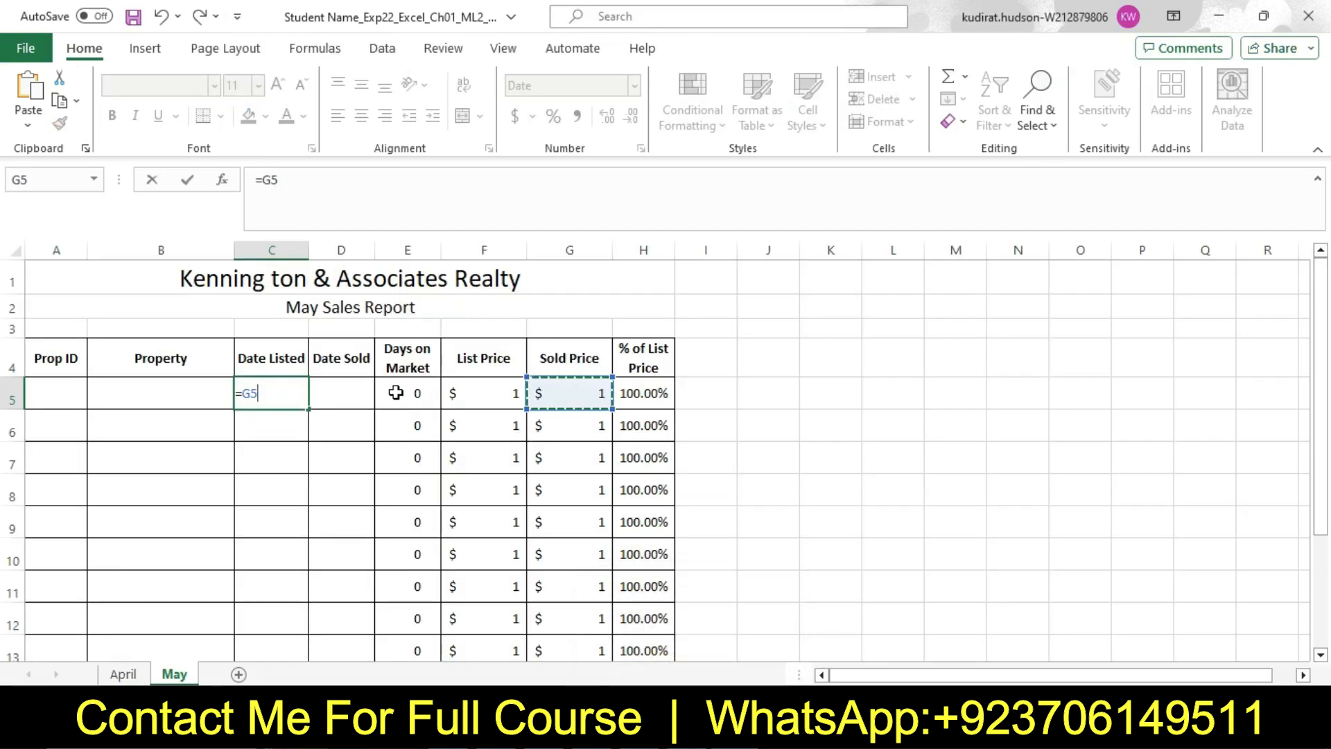
click(358, 393)
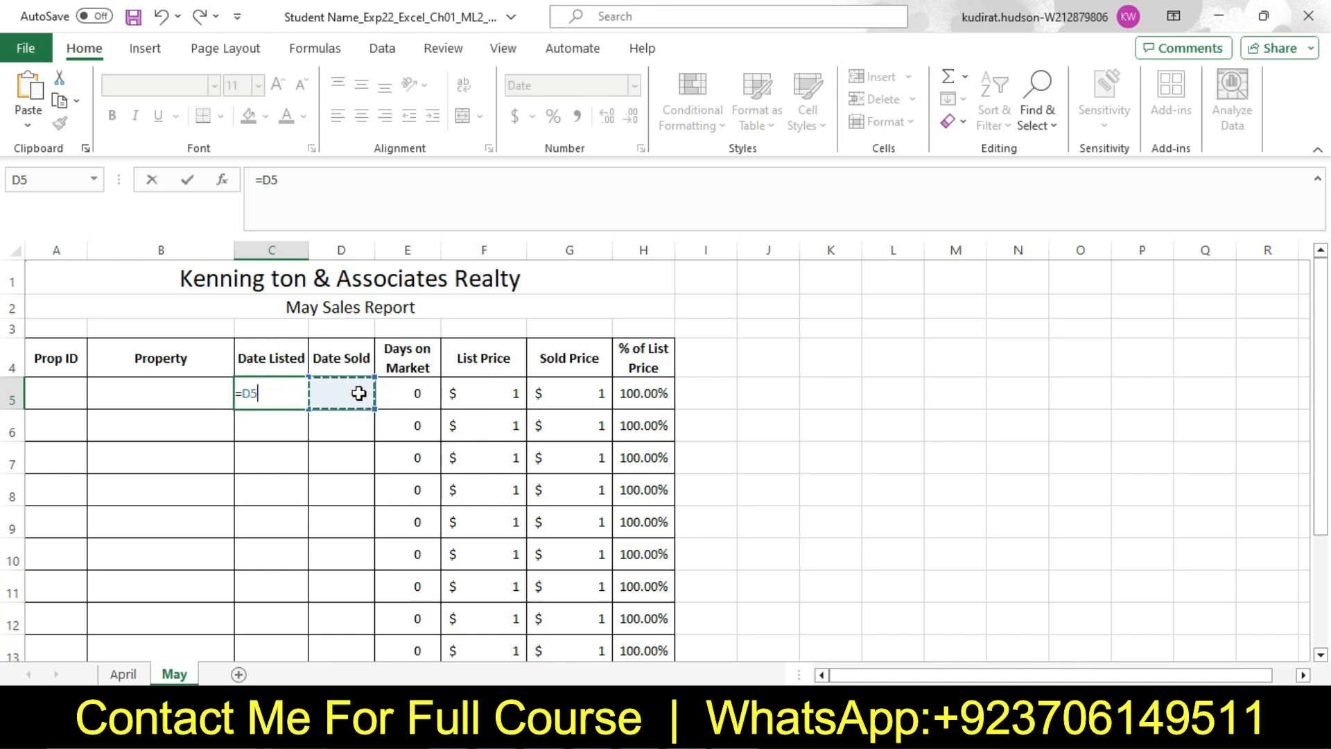
text(-)
click(282, 393)
key(BackSpace)
key(BackSpace)
key(BackSpace)
key(BackSpace)
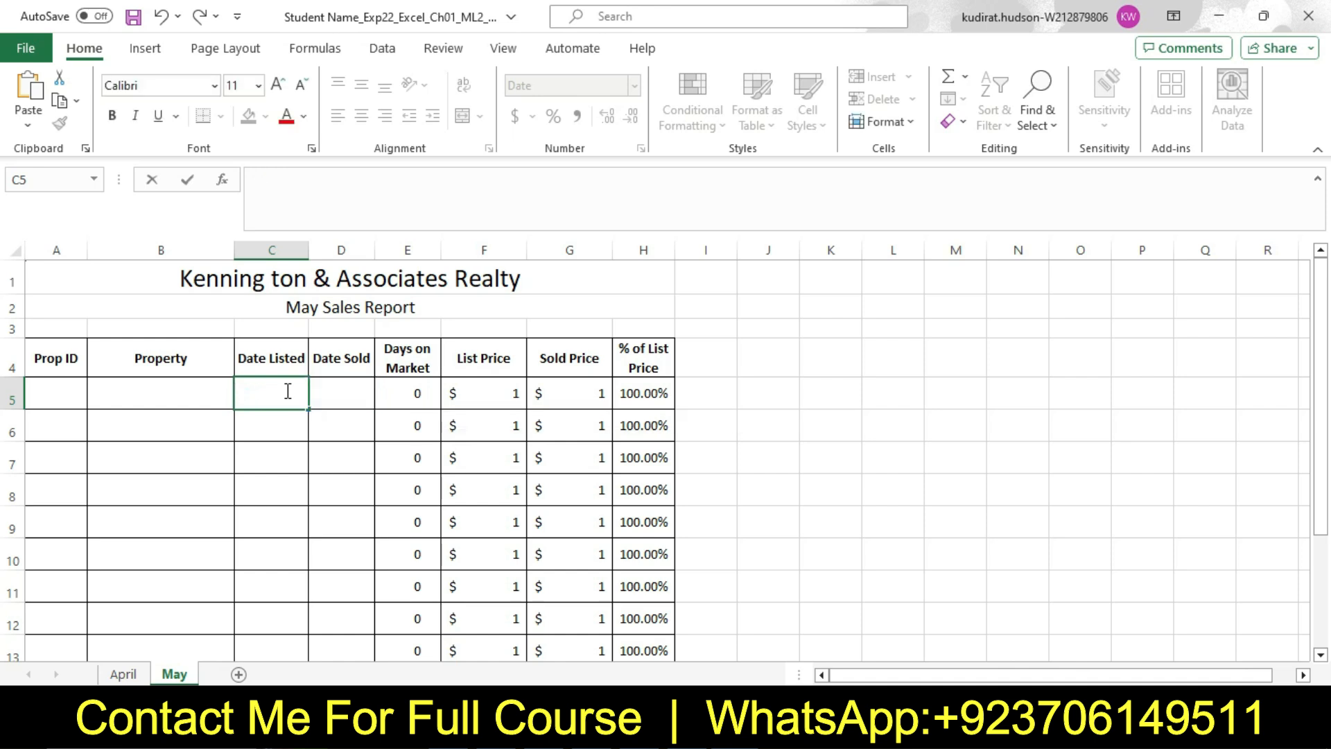
click(291, 430)
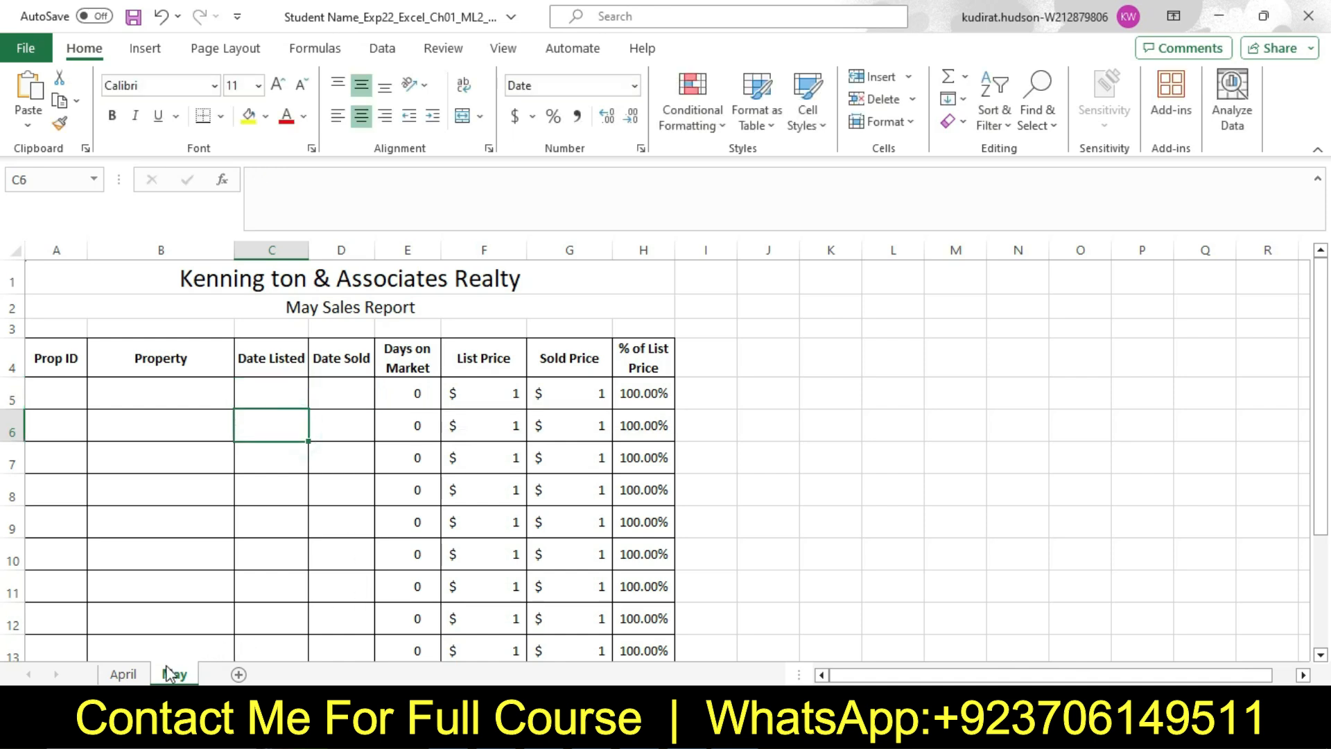
Check the Days on Market formula in cell E5 of the April worksheet and compare it with step 5 in Word
click(139, 675)
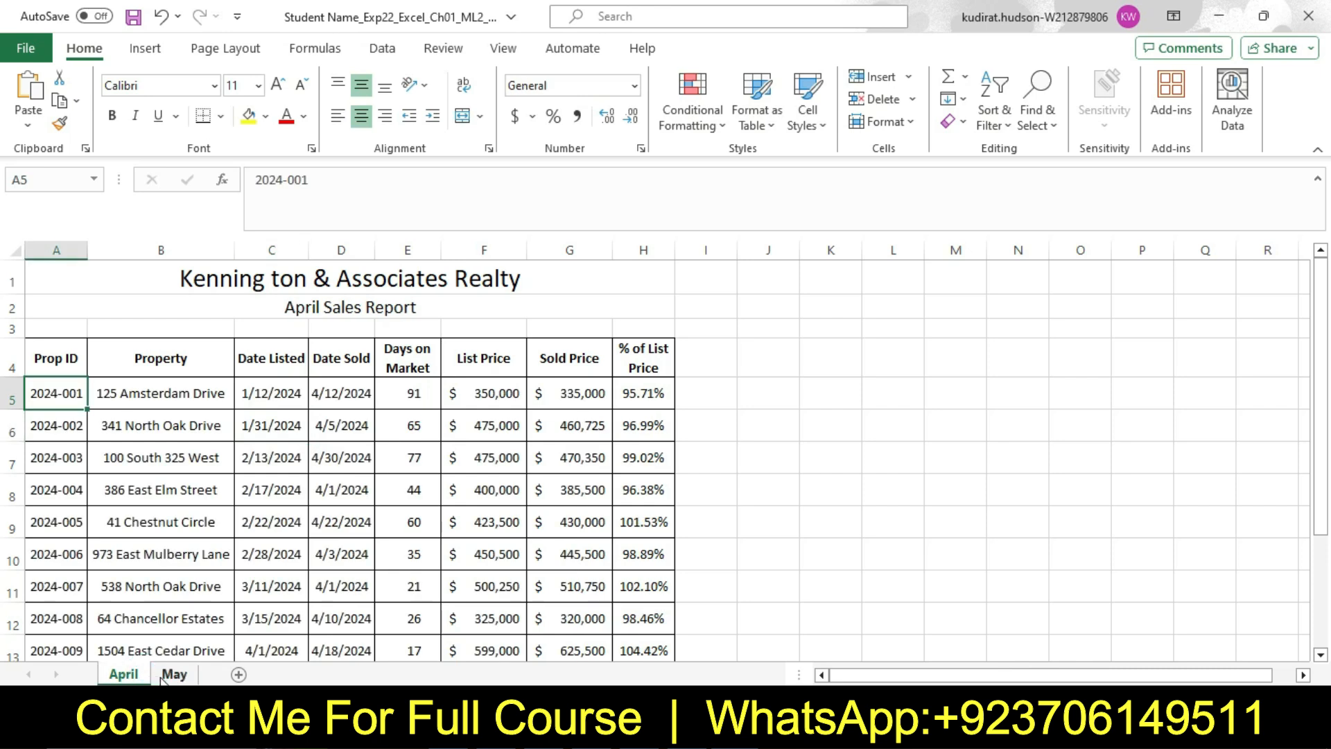
click(420, 399)
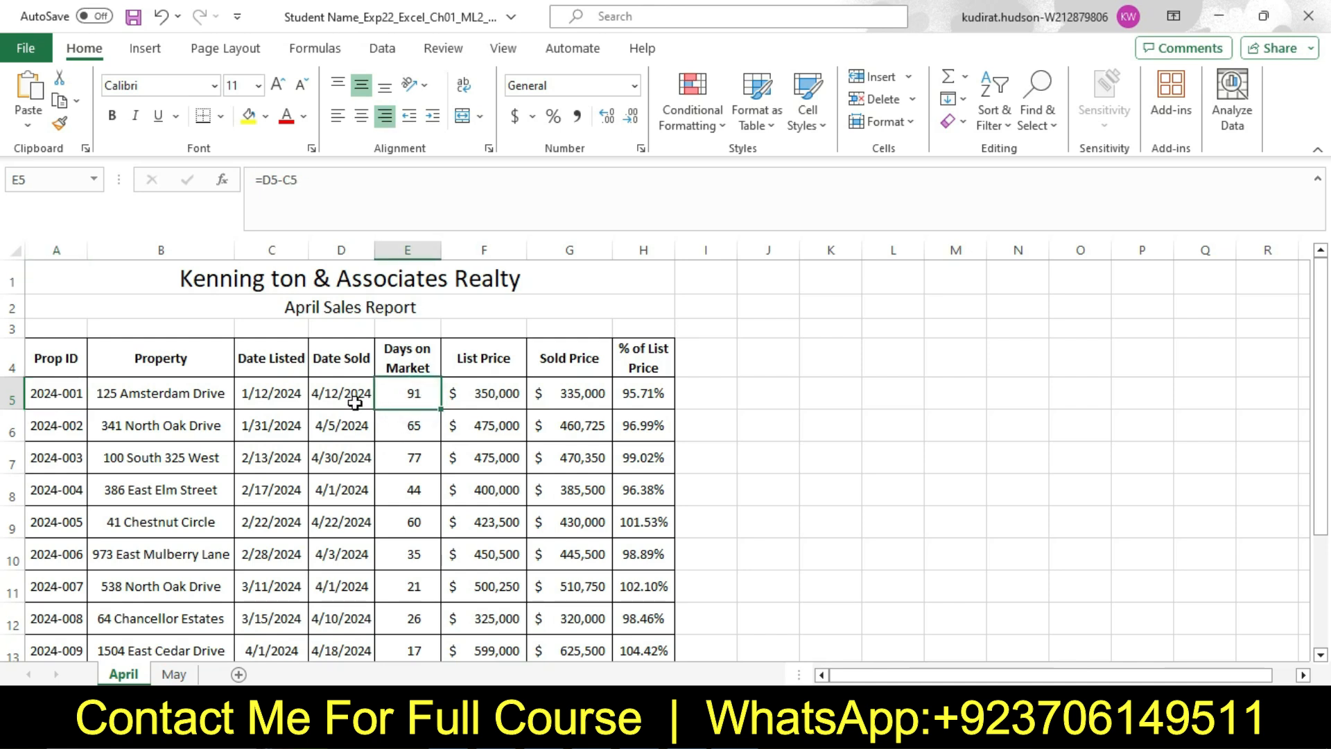
click(784, 729)
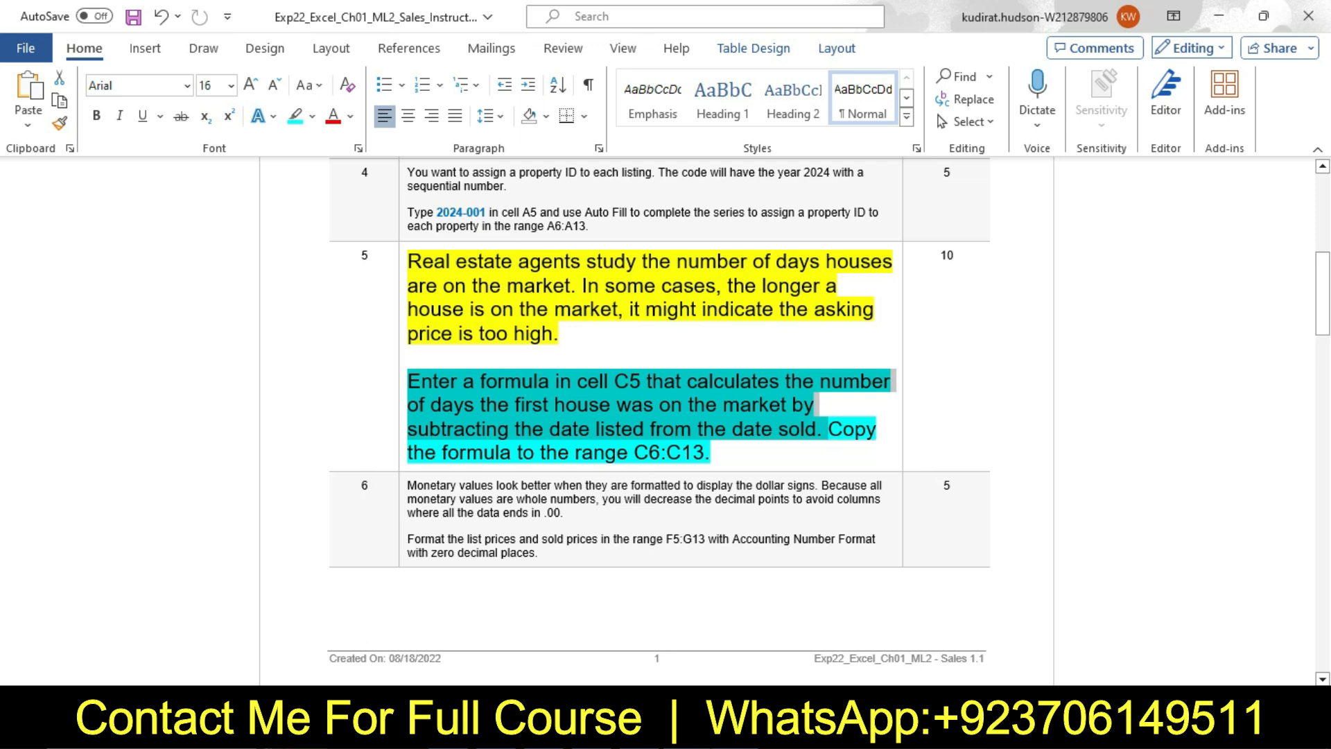
mouse_move(735, 729)
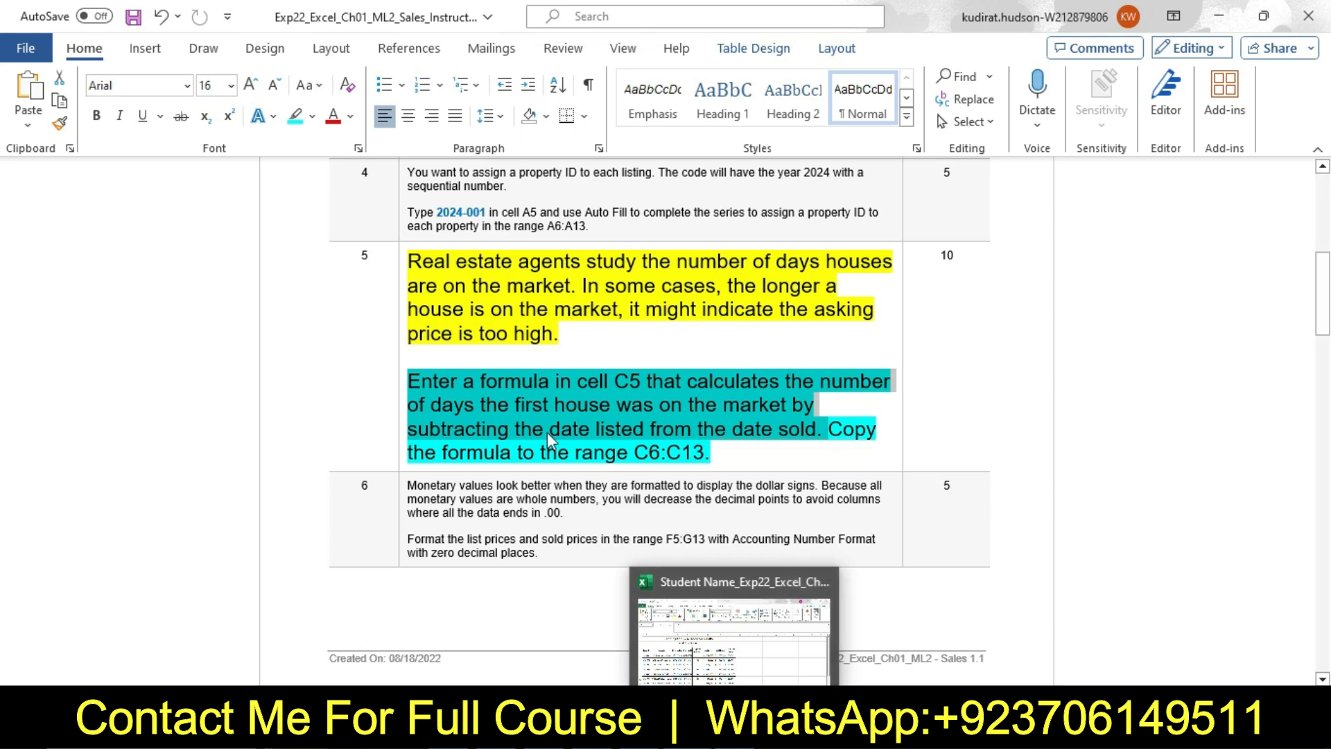
In Excel, inspect cells C5, D5 and E5 of the April worksheet, select the range E5:E13, and return to Word
click(734, 735)
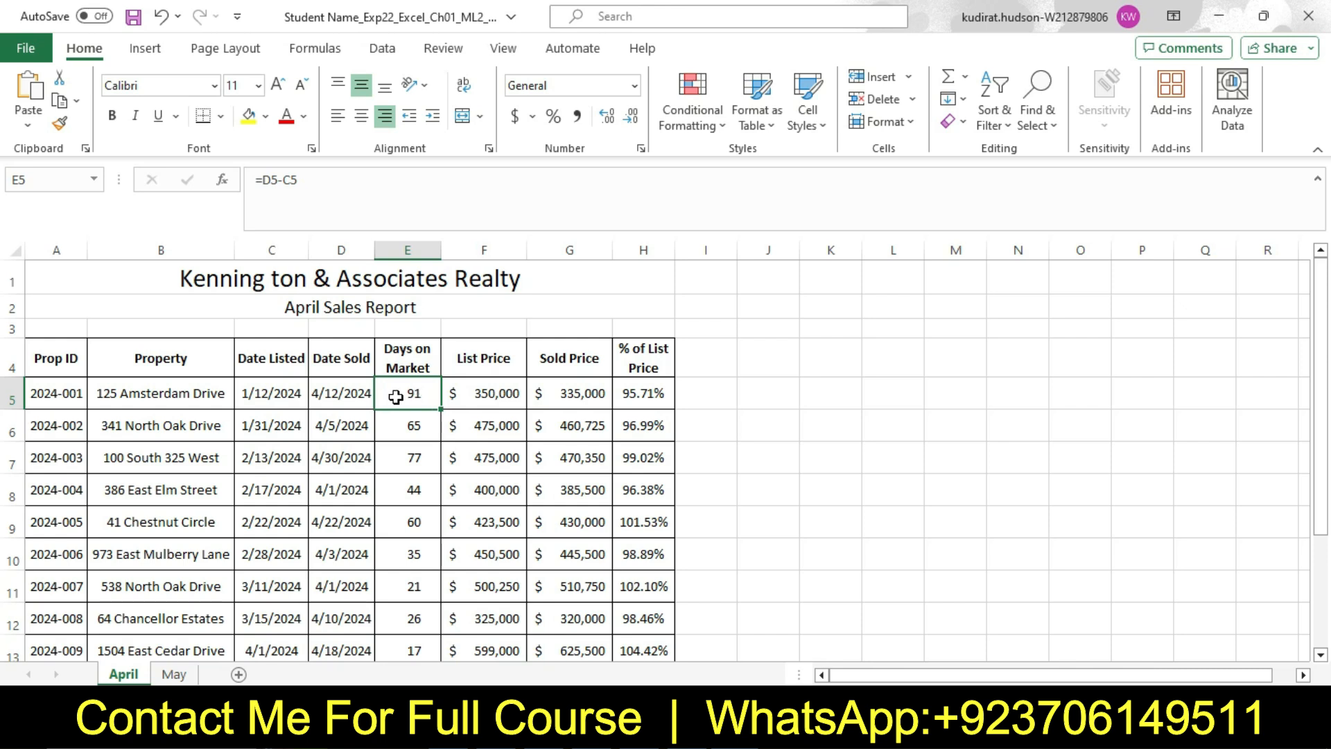
click(286, 394)
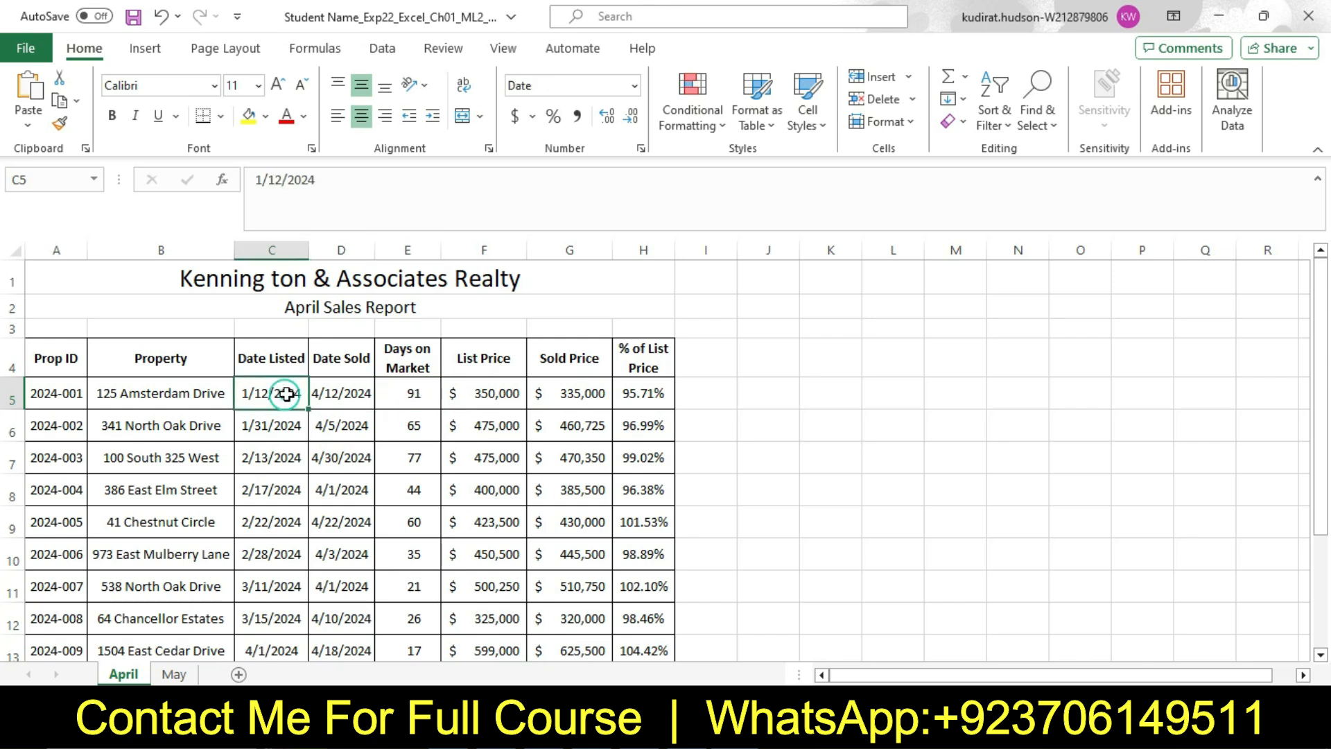
click(327, 393)
click(401, 401)
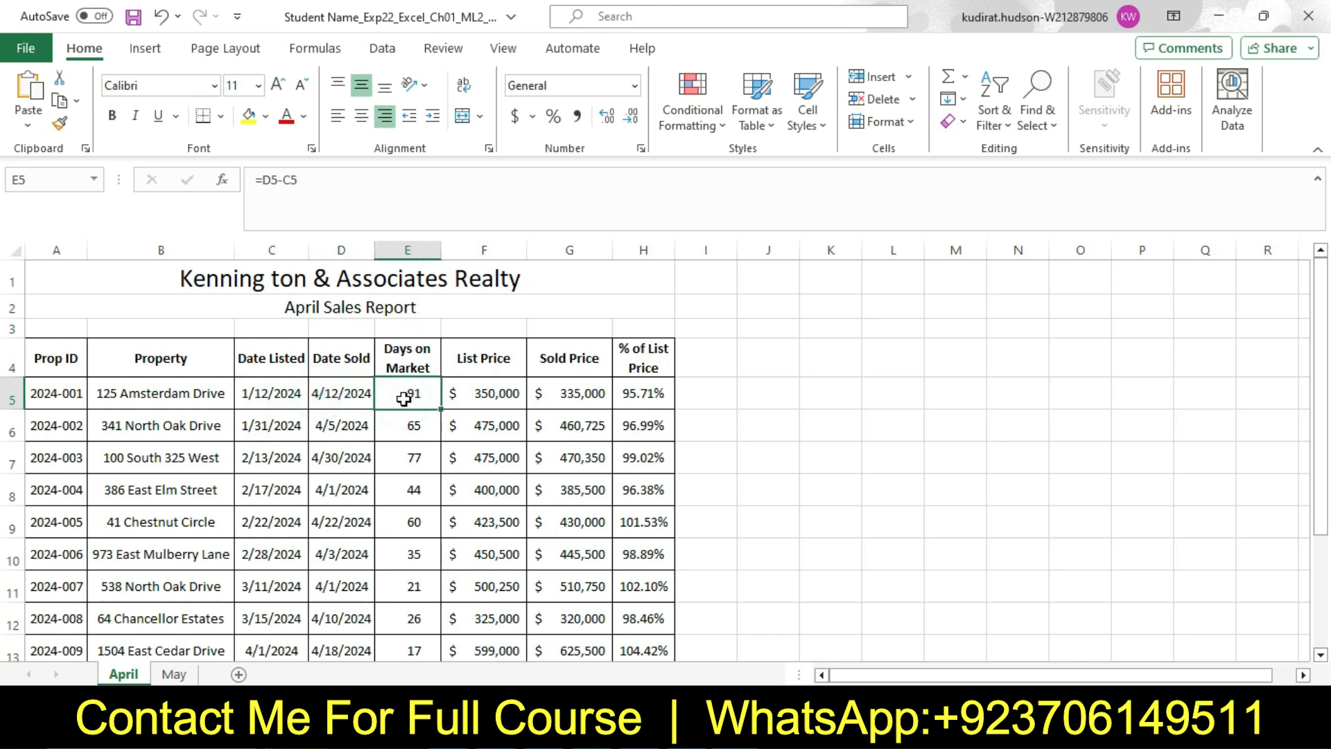
drag(414, 397, 416, 622)
key(alt+Tab)
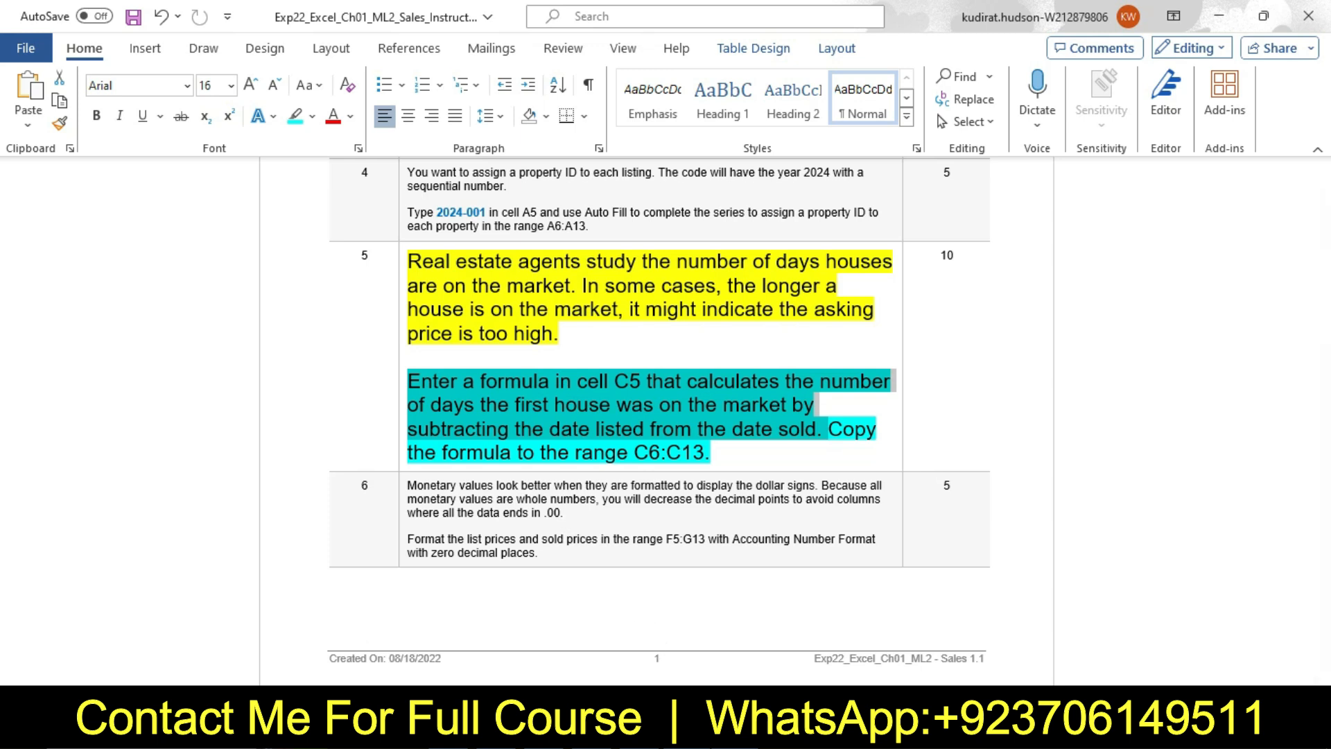
key(alt+Tab)
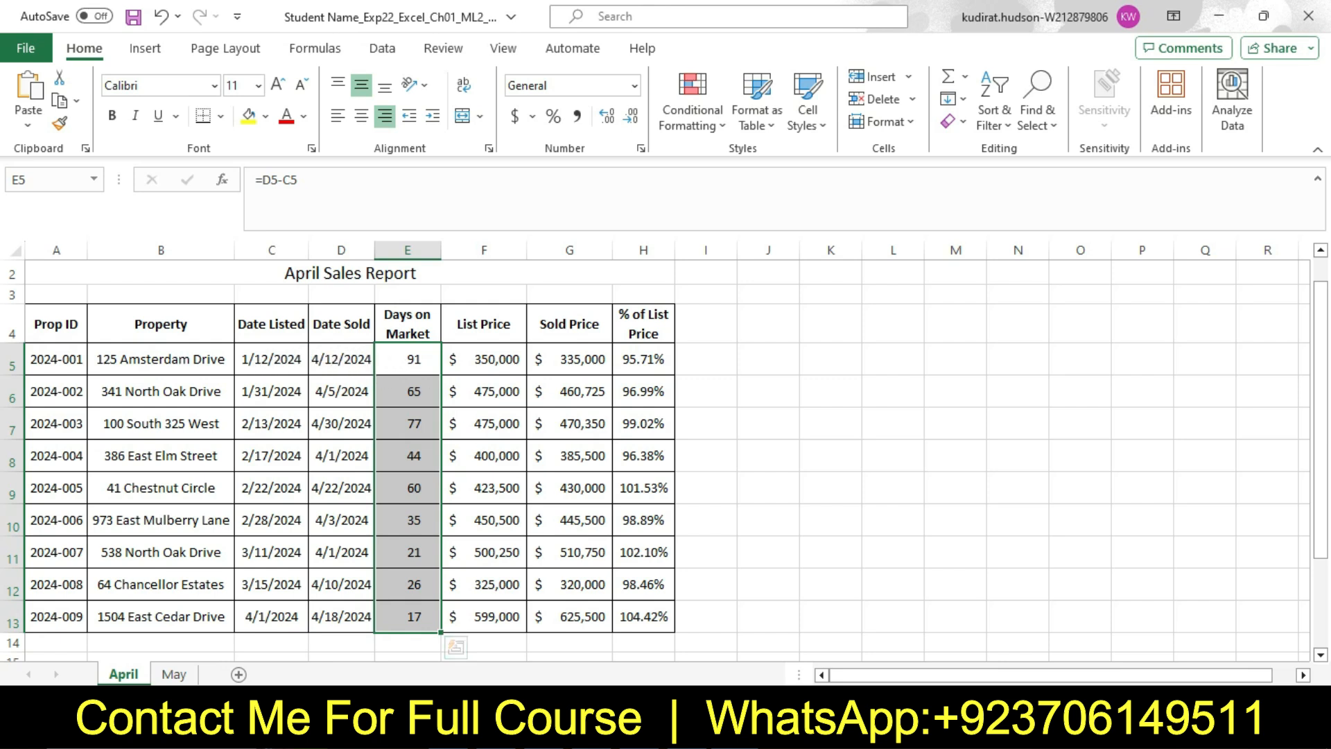
click(555, 732)
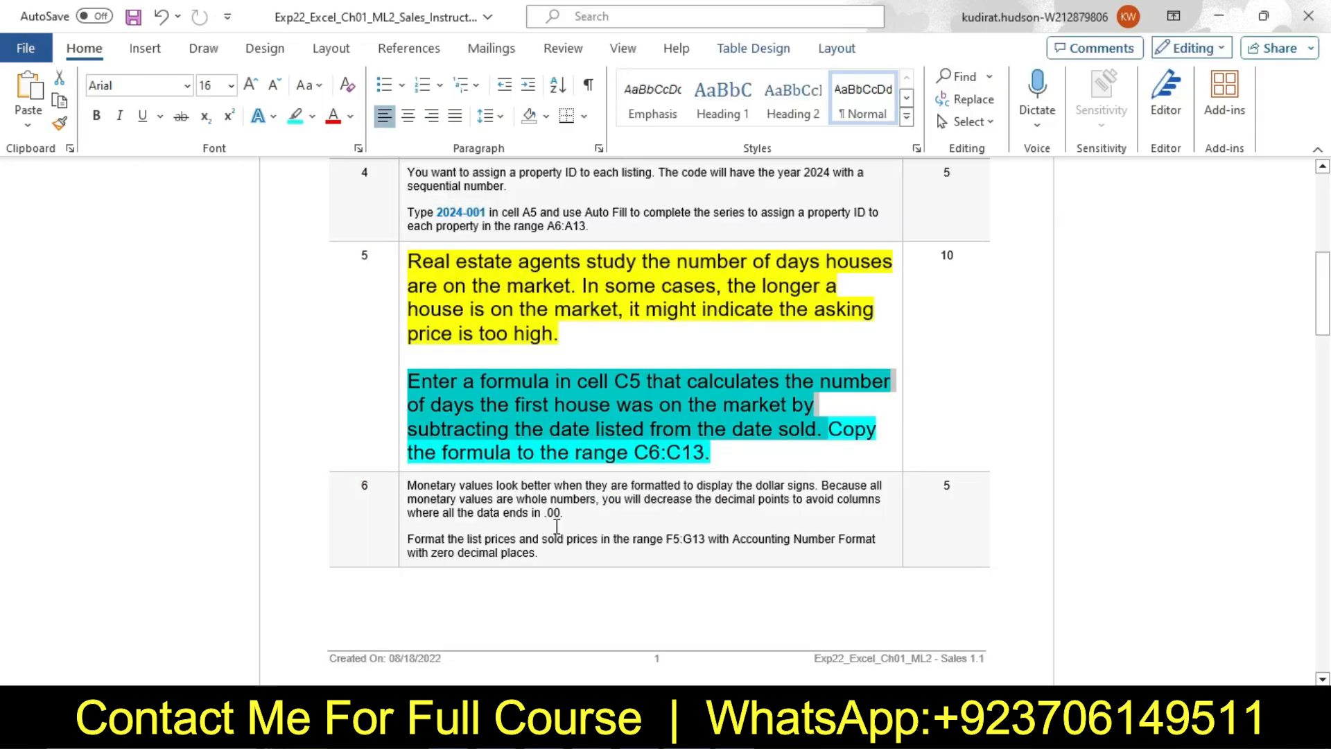
Reset the step 5 instruction text to 9 pt with no highlight color
click(402, 301)
click(513, 236)
click(501, 288)
click(501, 264)
click(514, 416)
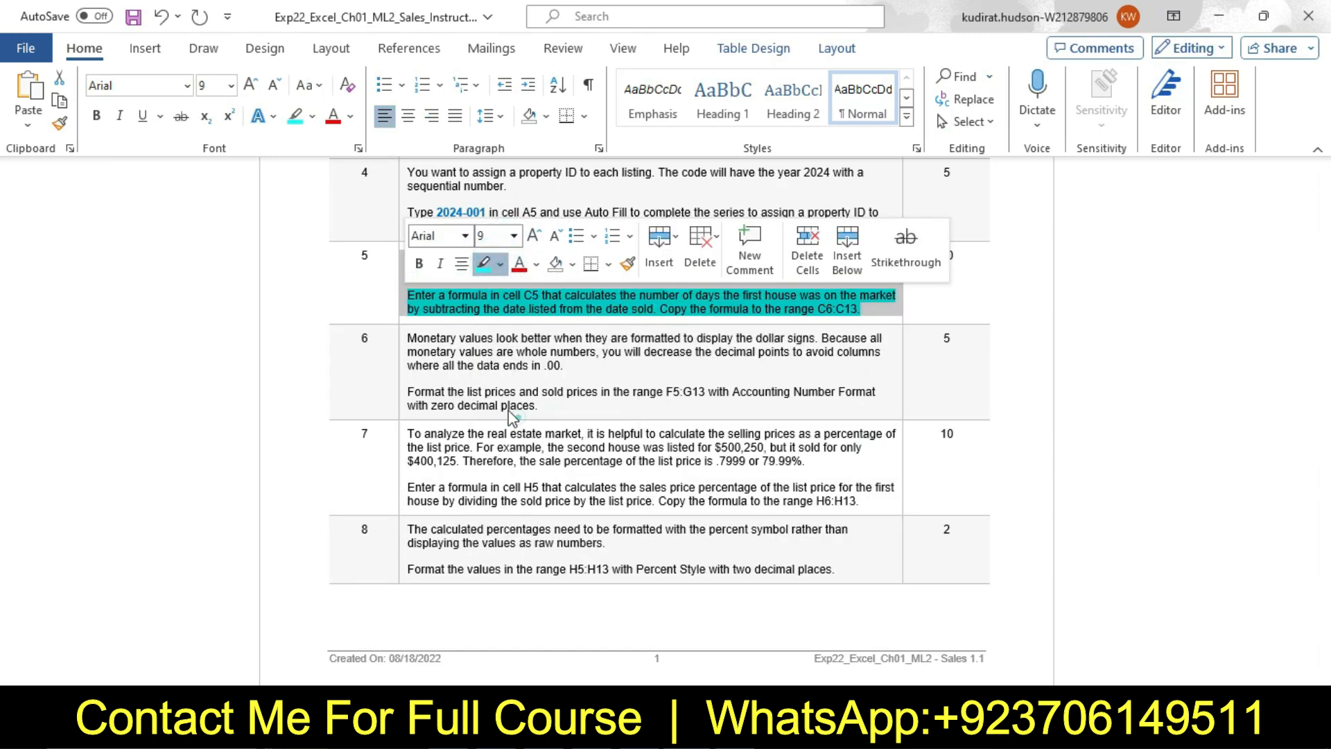
Set the step 6 instruction text to 16 pt and highlight it in yellow
click(401, 345)
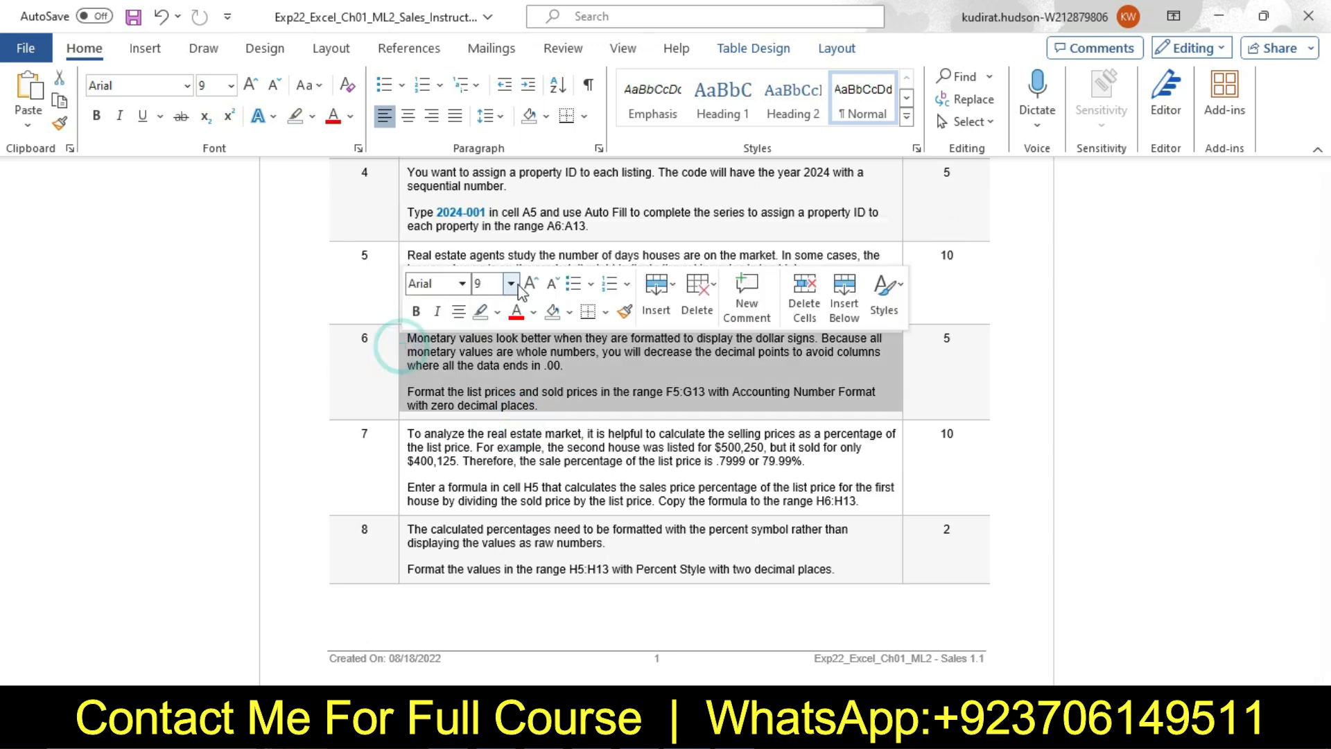
click(510, 284)
click(498, 439)
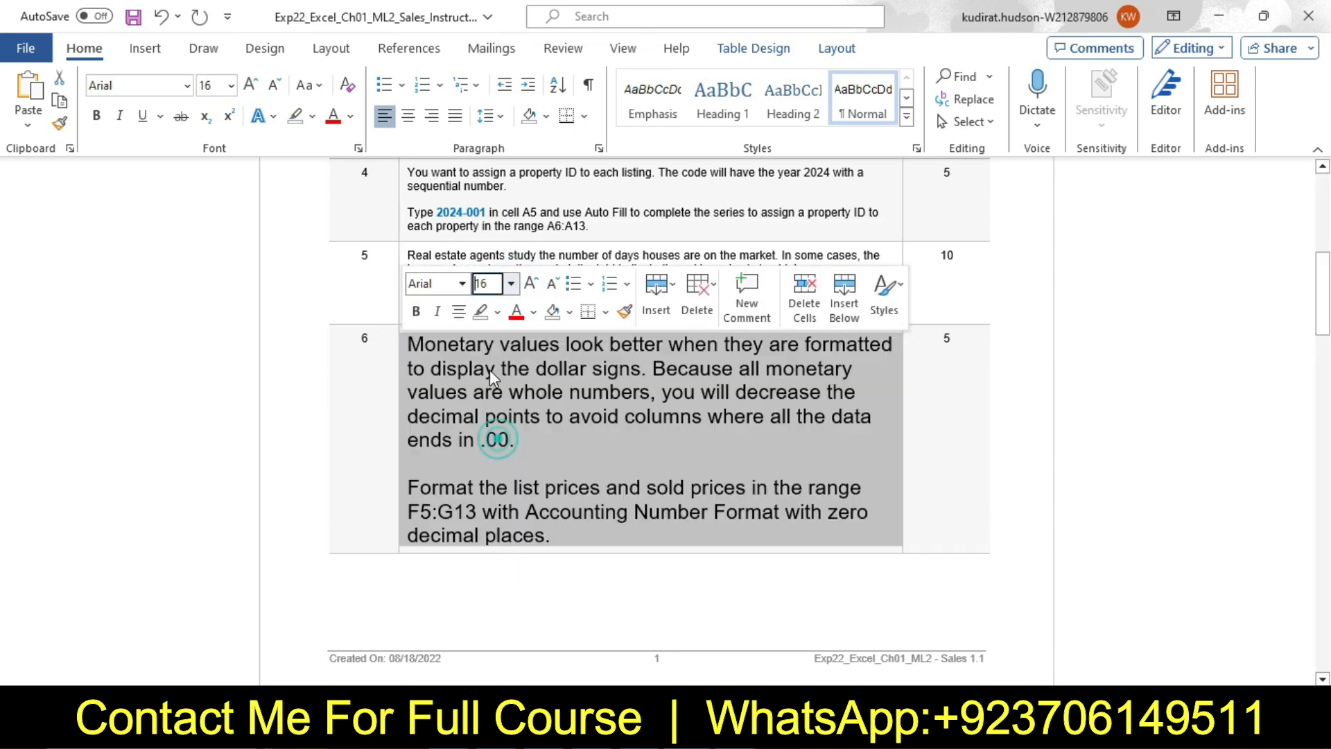
click(497, 311)
click(485, 380)
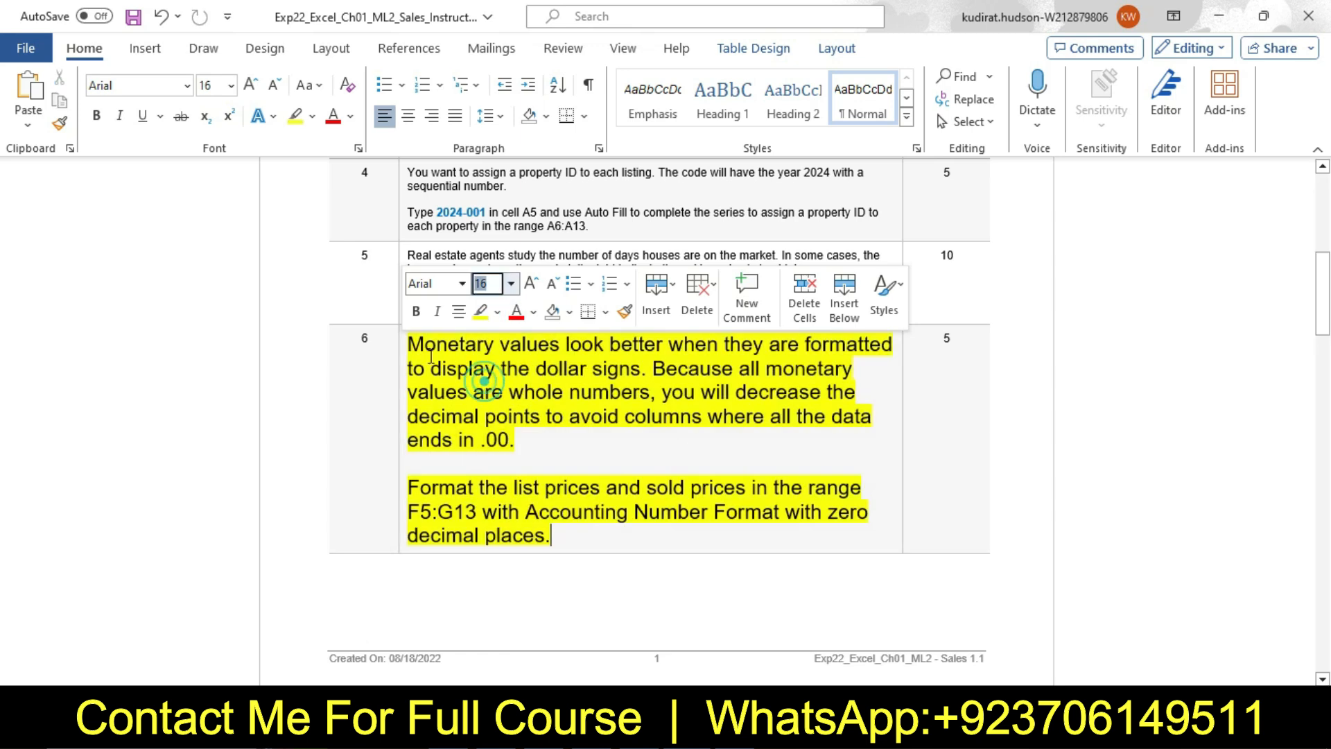
Highlight the second paragraph of step 6, about Accounting Number Format for F5:G13, in turquoise
click(422, 345)
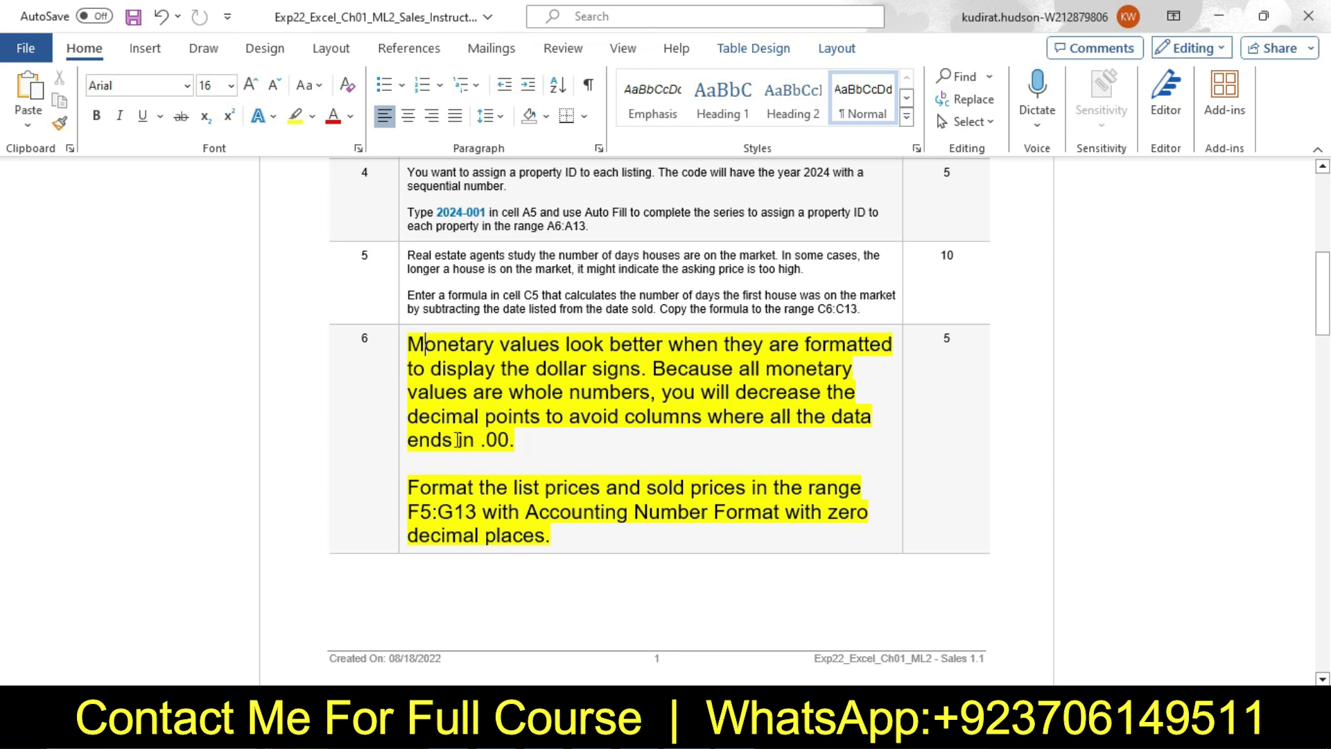
drag(411, 489, 550, 544)
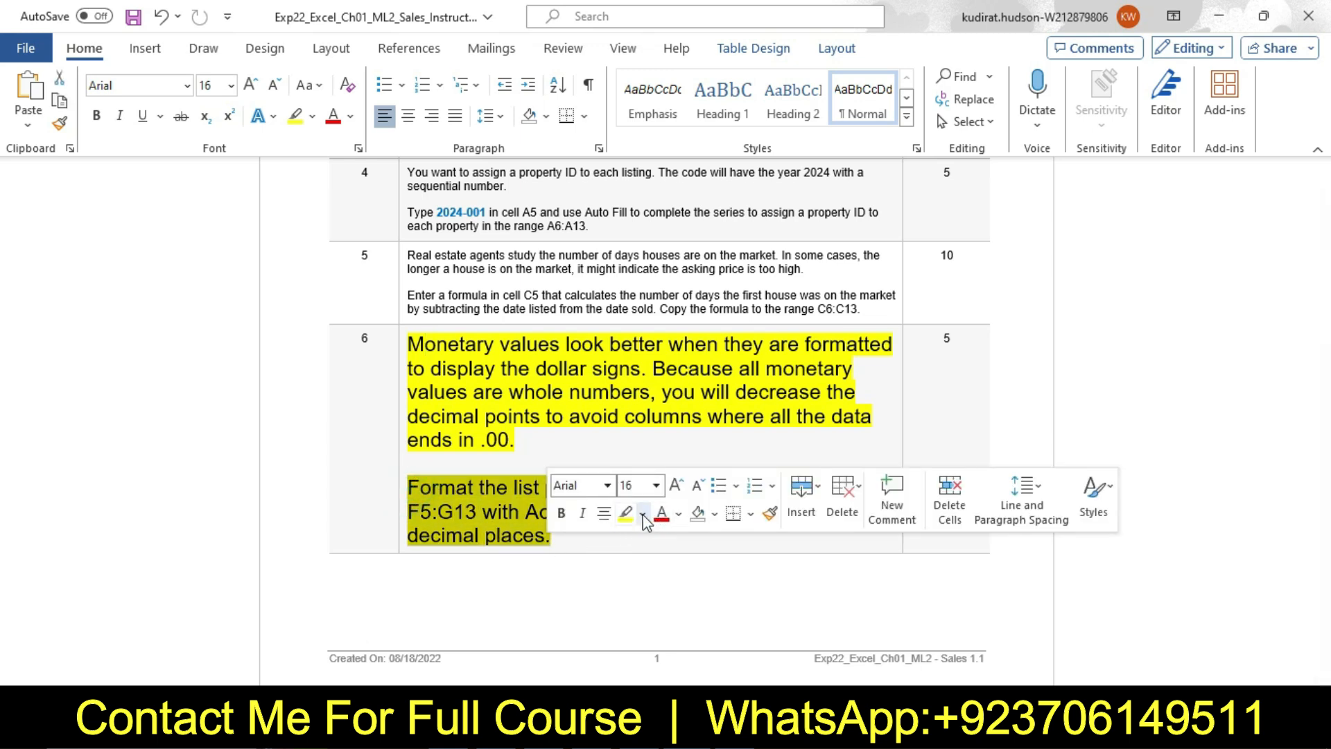
click(642, 514)
click(690, 365)
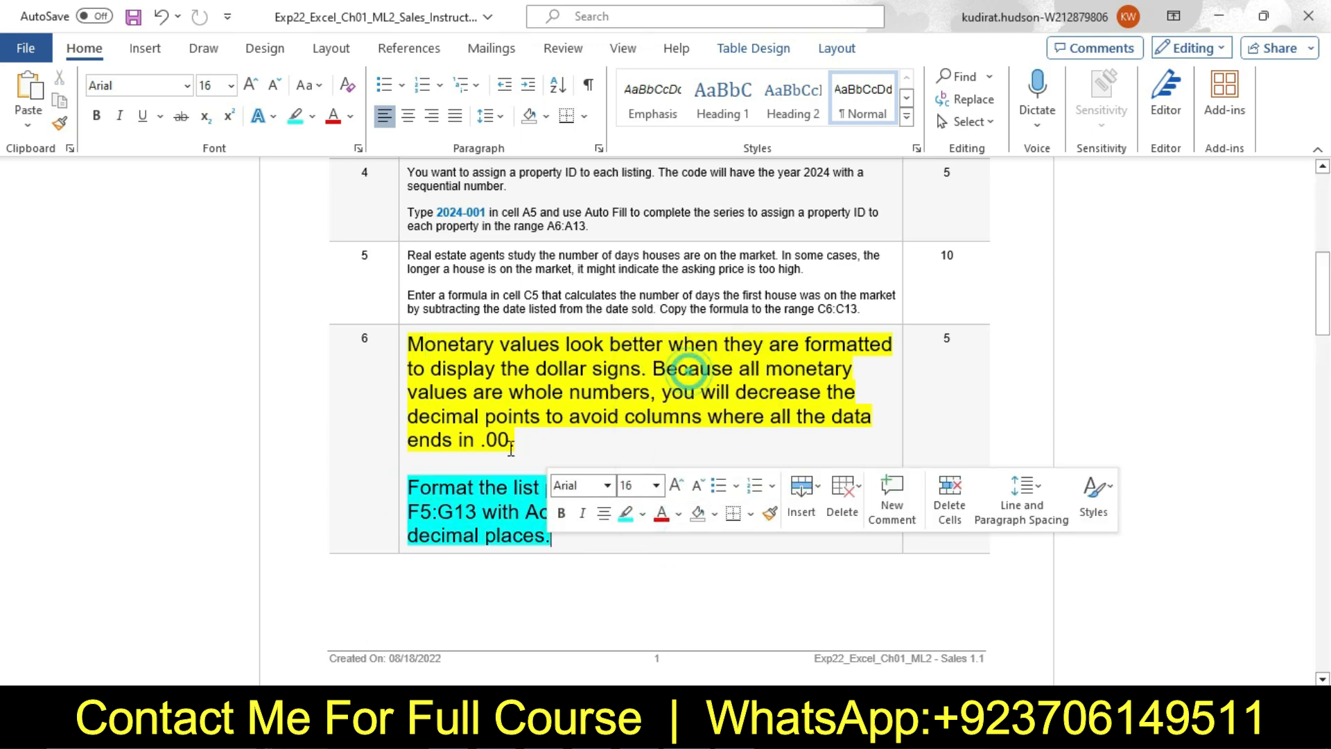
Copy the range reference F5:G13 from step 6 and use it to select that range in the Excel April worksheet
click(439, 487)
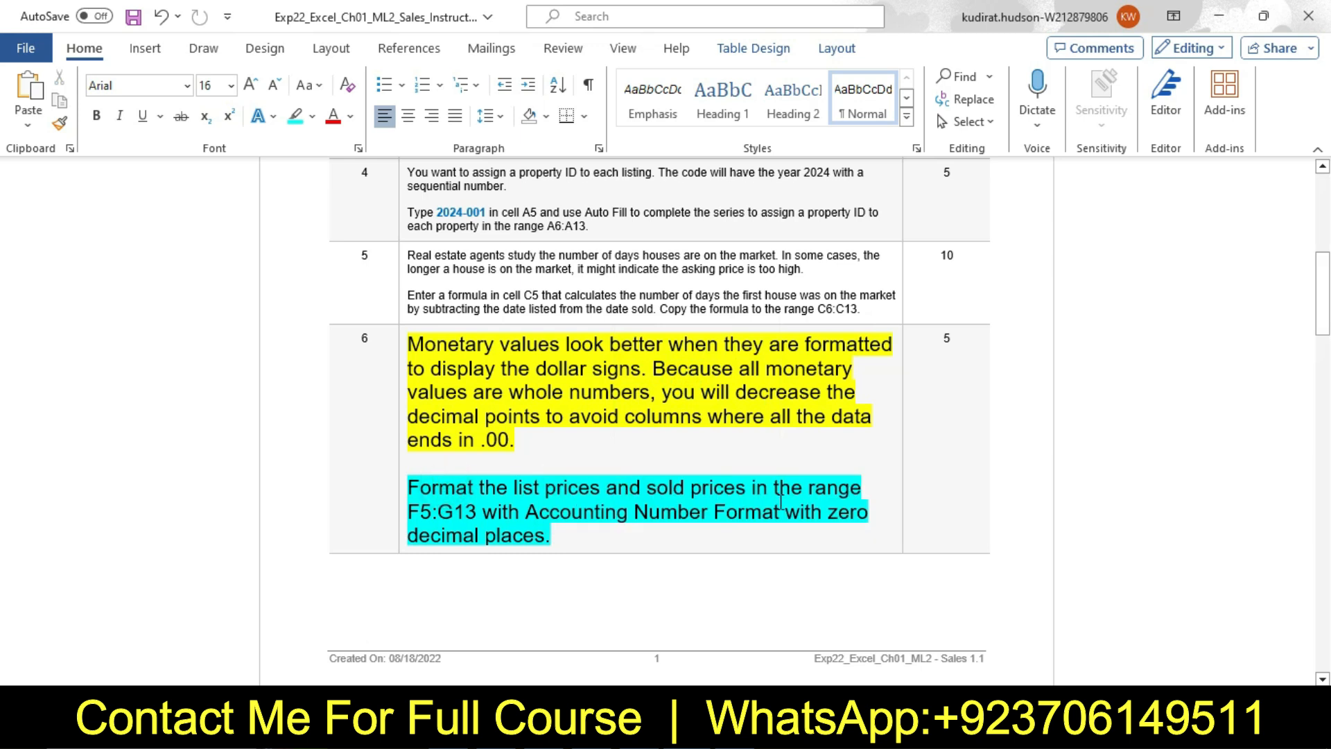
double_click(412, 513)
key(ctrl+c)
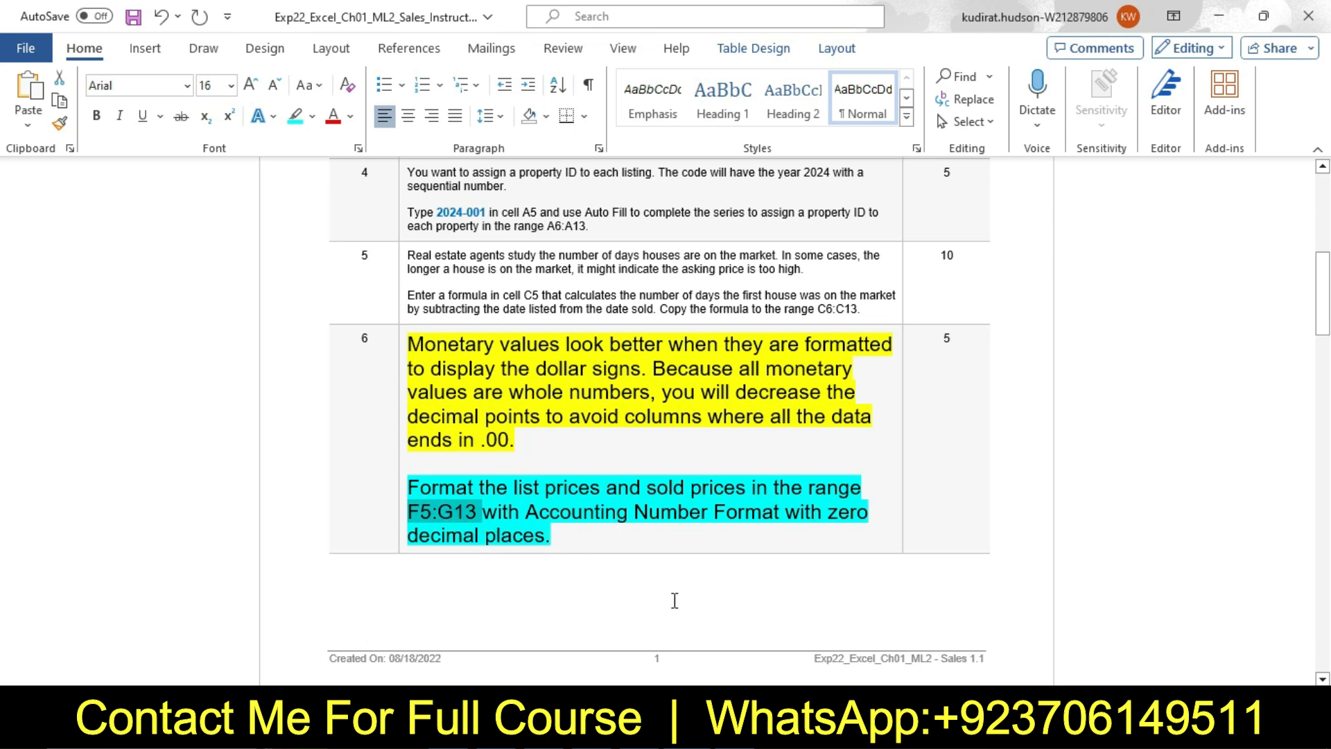
key(alt+Tab)
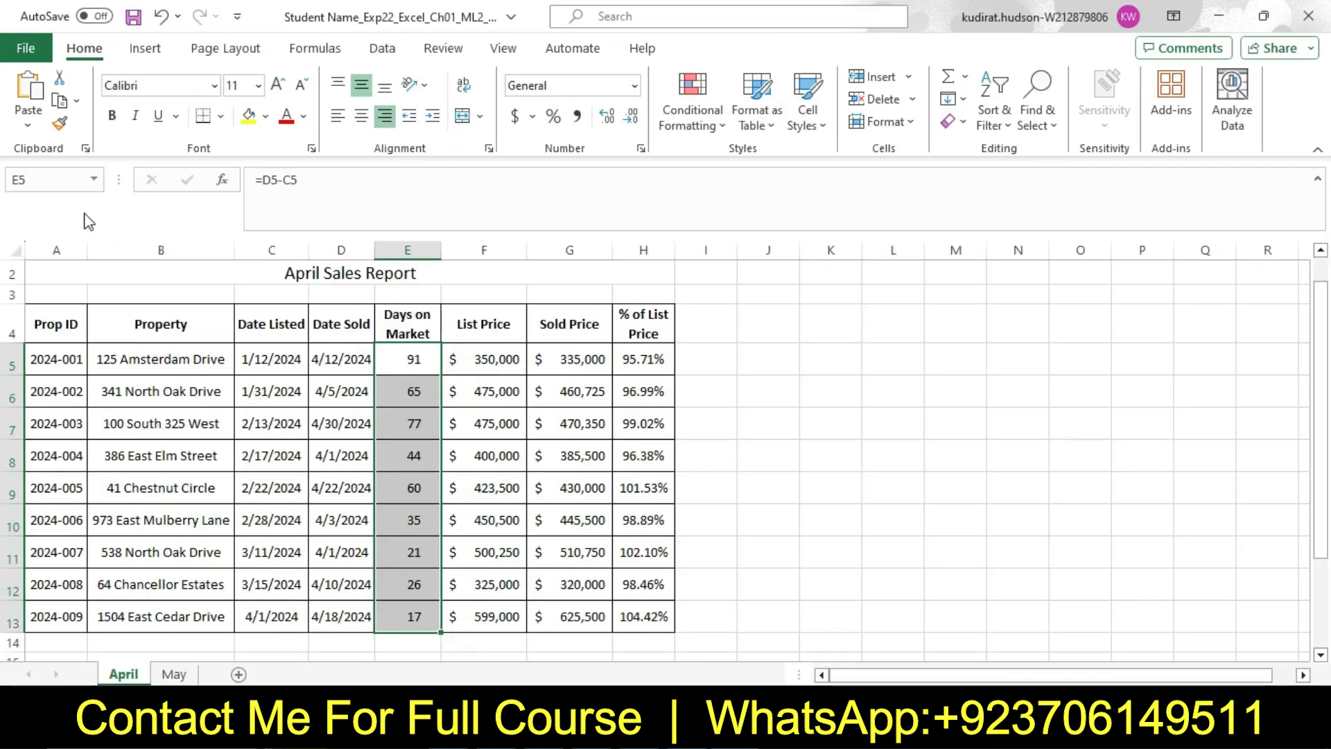
click(72, 185)
key(ctrl+v)
key(Return)
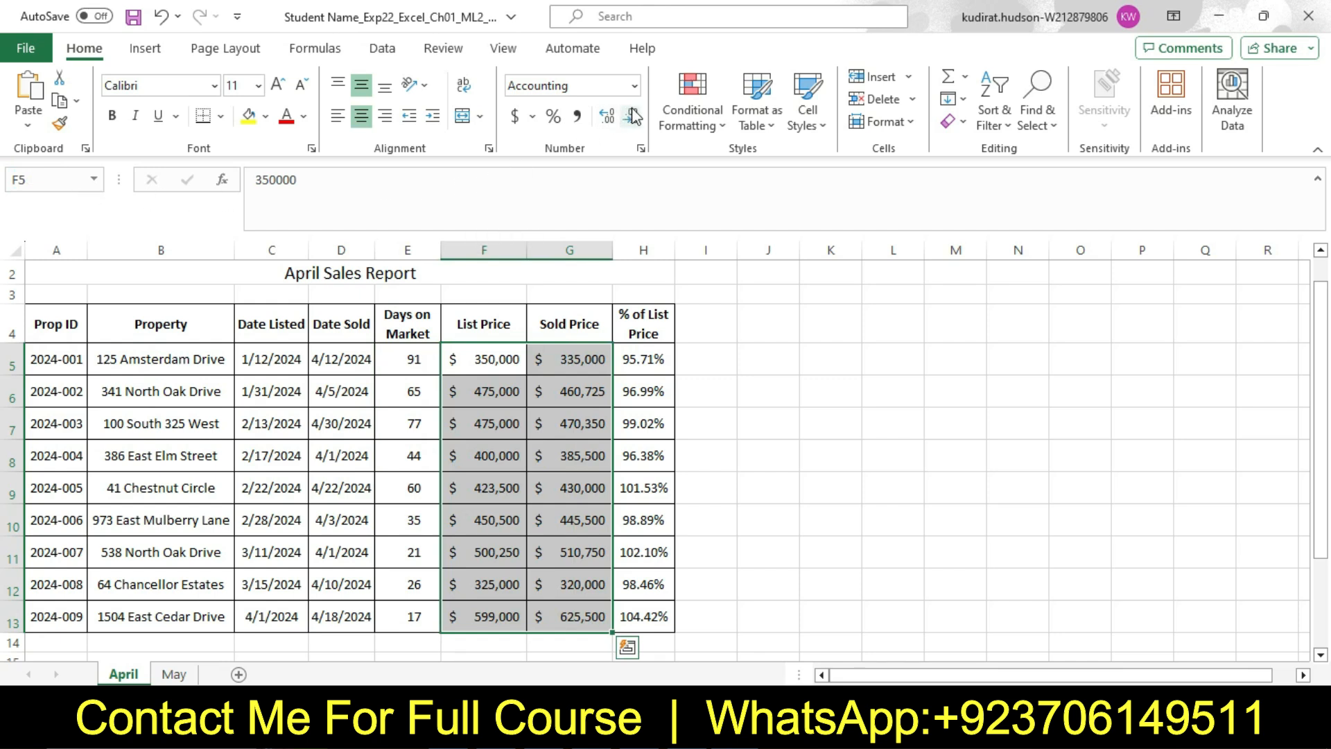
Format the selected list and sold prices as Accounting with the $ symbol and 0 decimal places, and return to Word
click(640, 149)
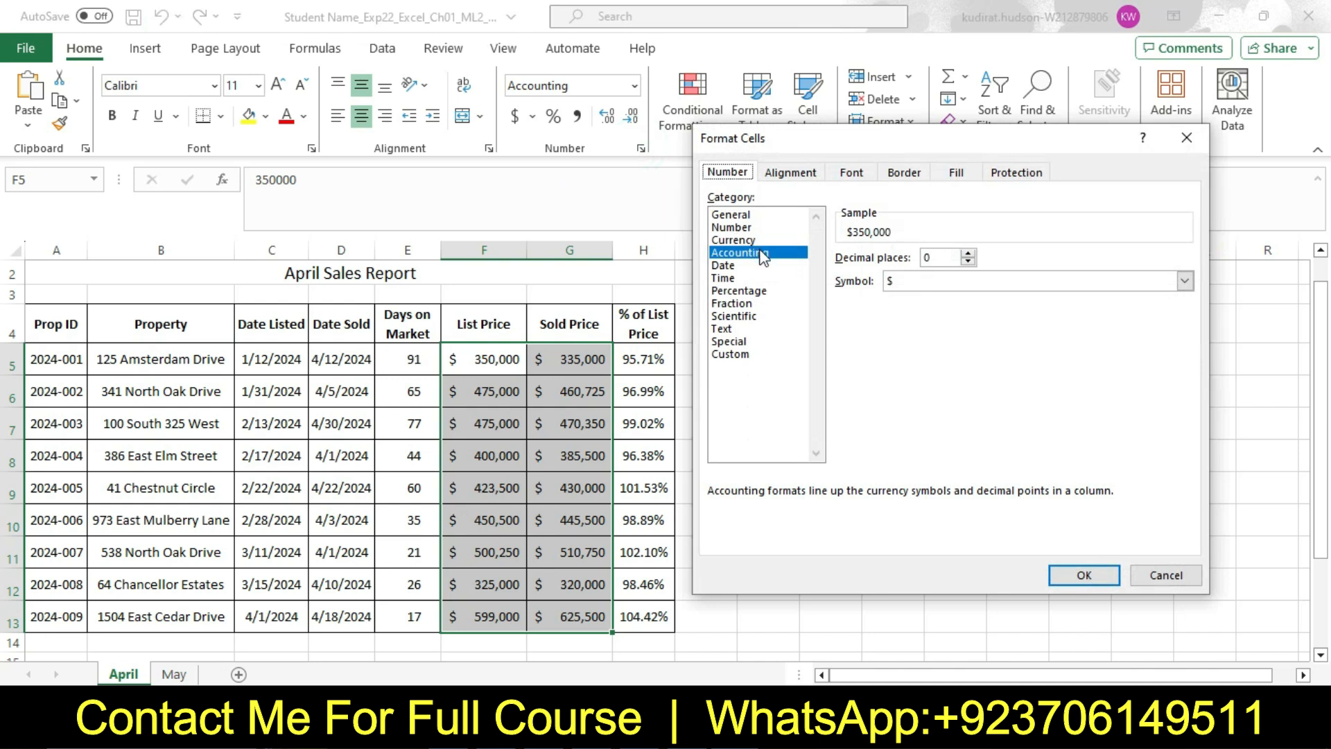
click(968, 262)
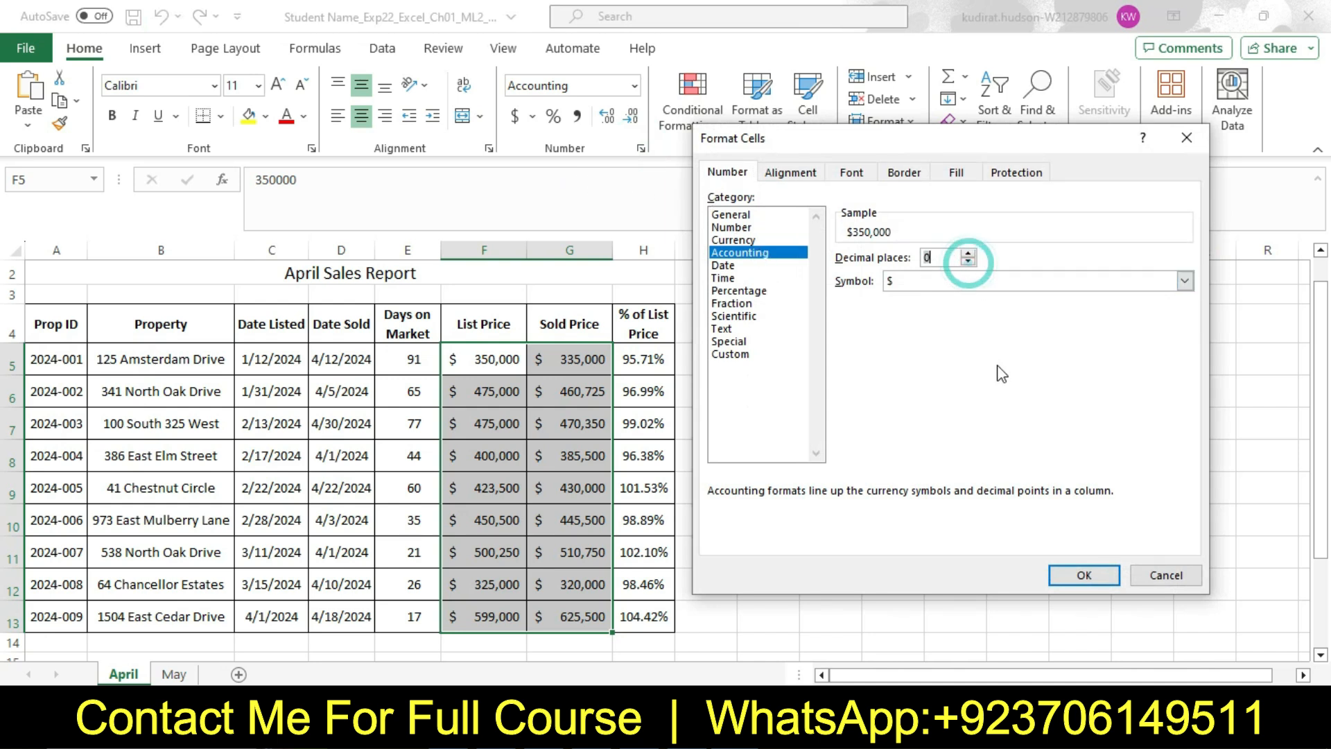
click(1068, 576)
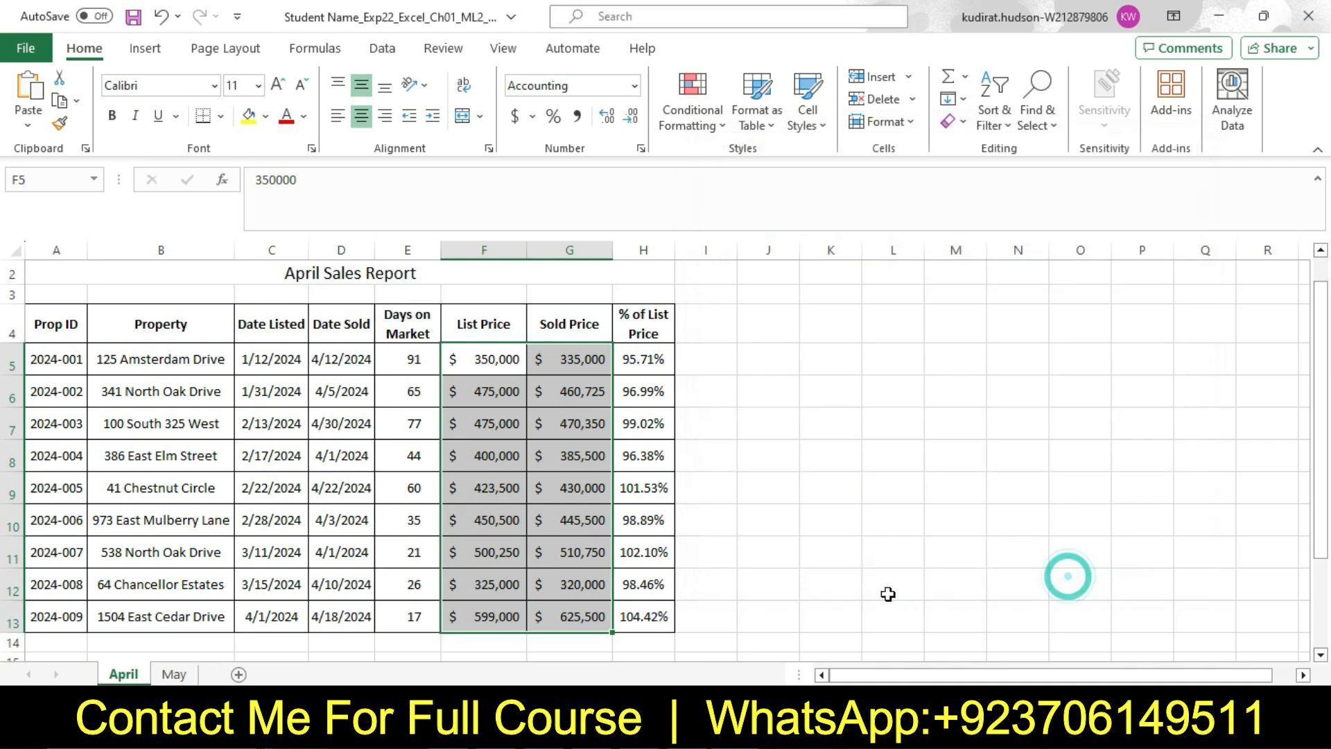
click(885, 585)
key(alt+Tab)
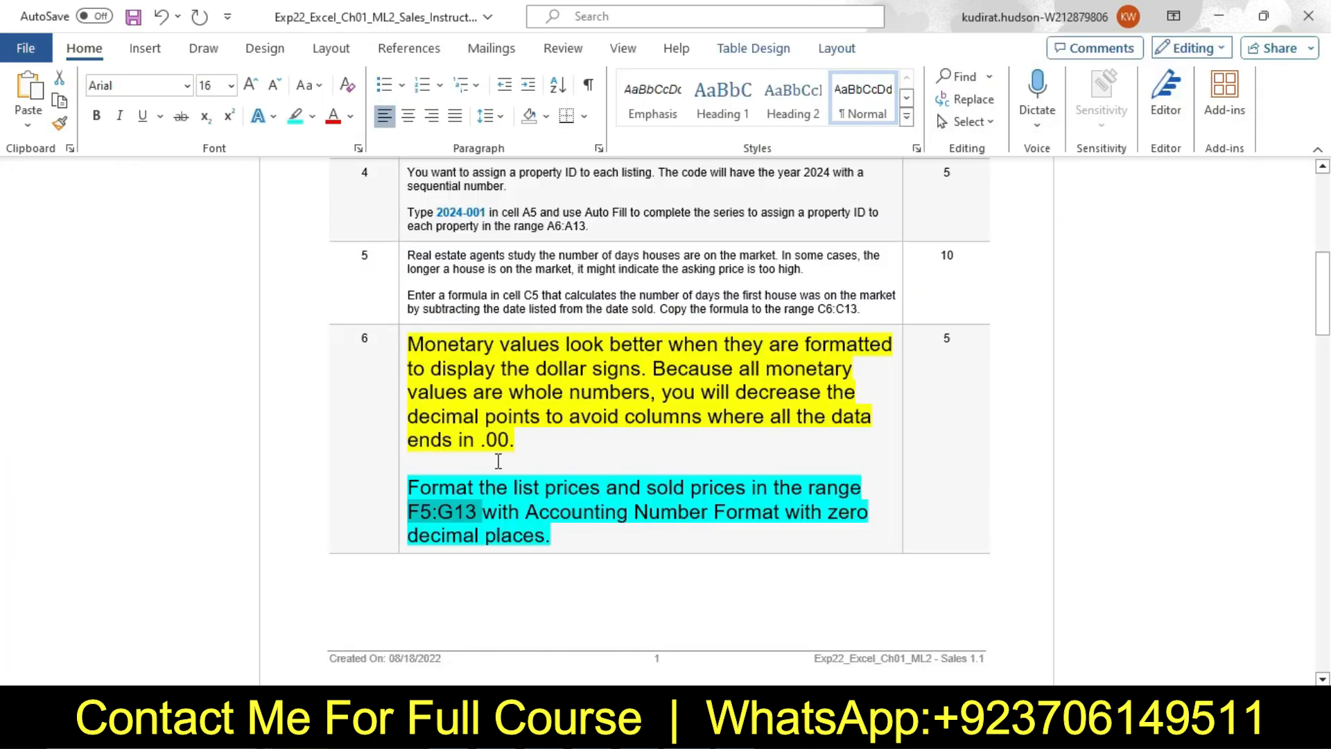
Reset the step 6 instruction text to 9 pt with no highlight color
click(402, 379)
click(511, 316)
click(500, 362)
text(9)
key(Return)
click(497, 342)
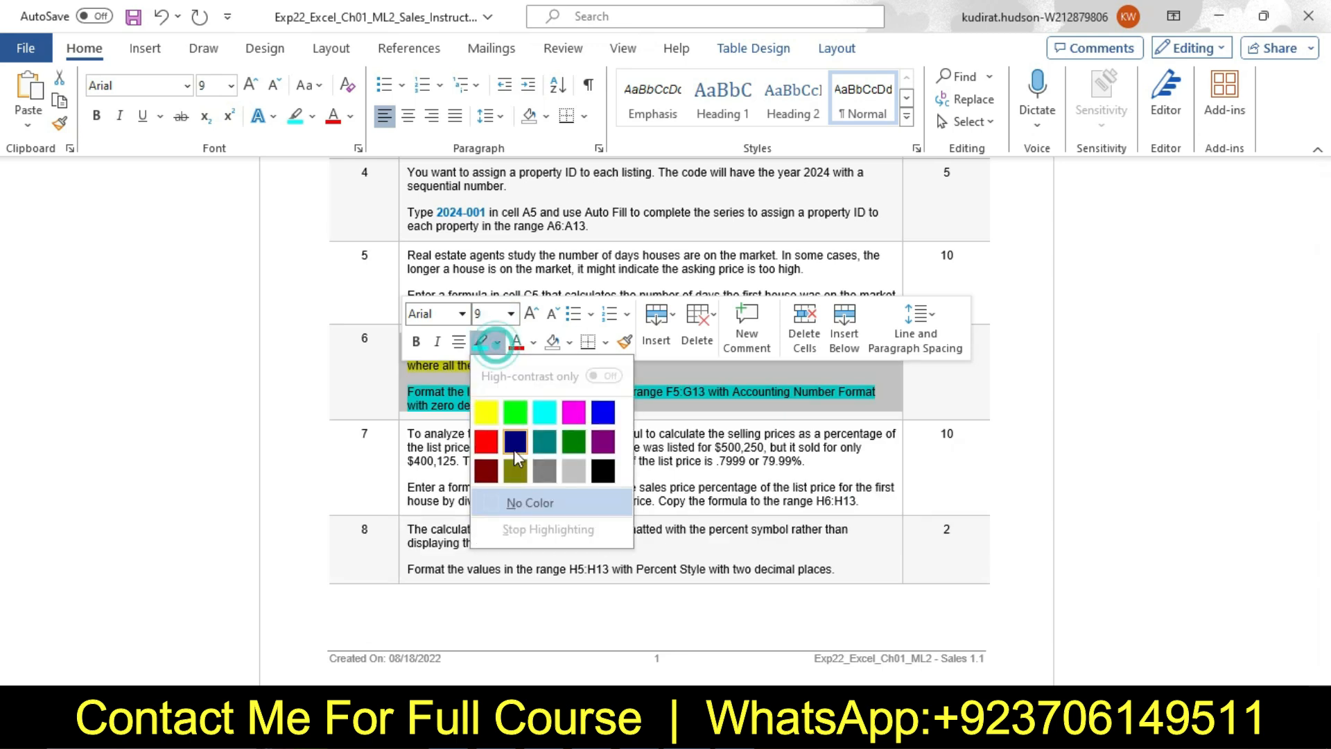
click(521, 500)
Set the step 7 instruction text to 12 pt and highlight it in yellow
click(402, 440)
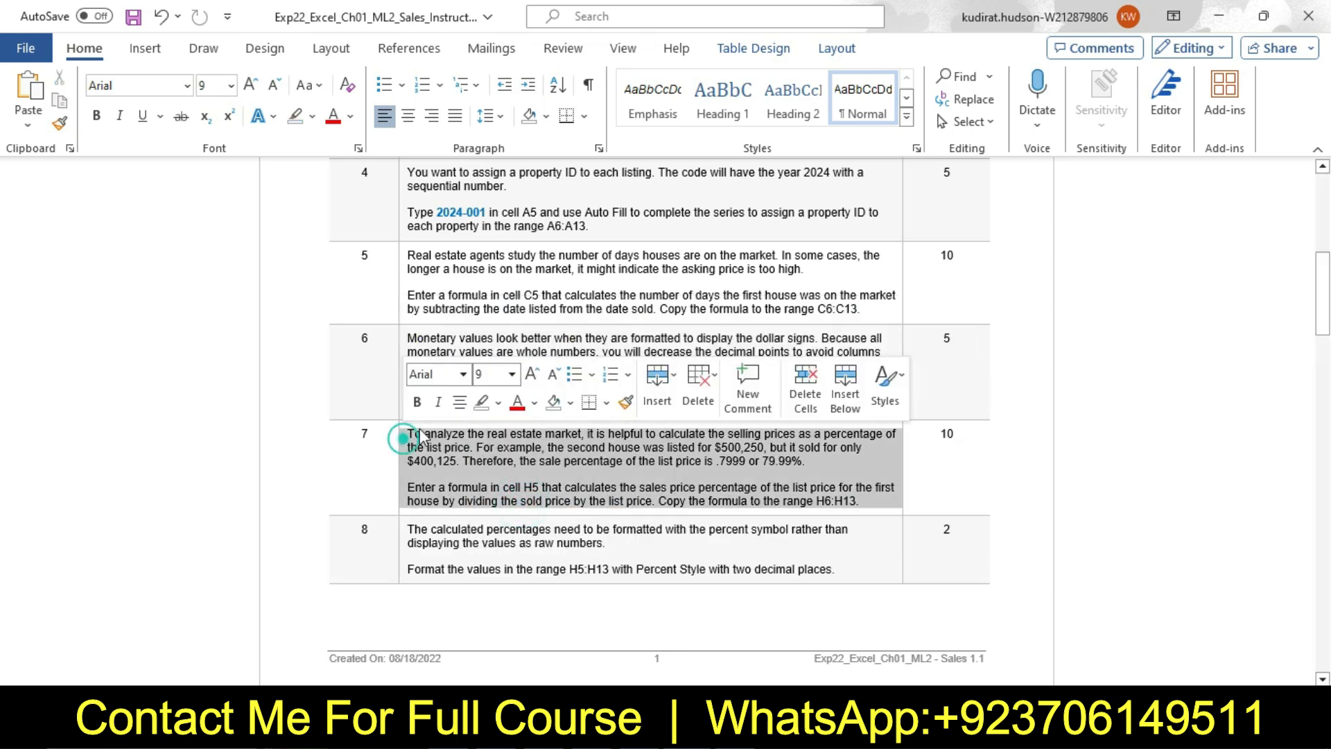
click(511, 375)
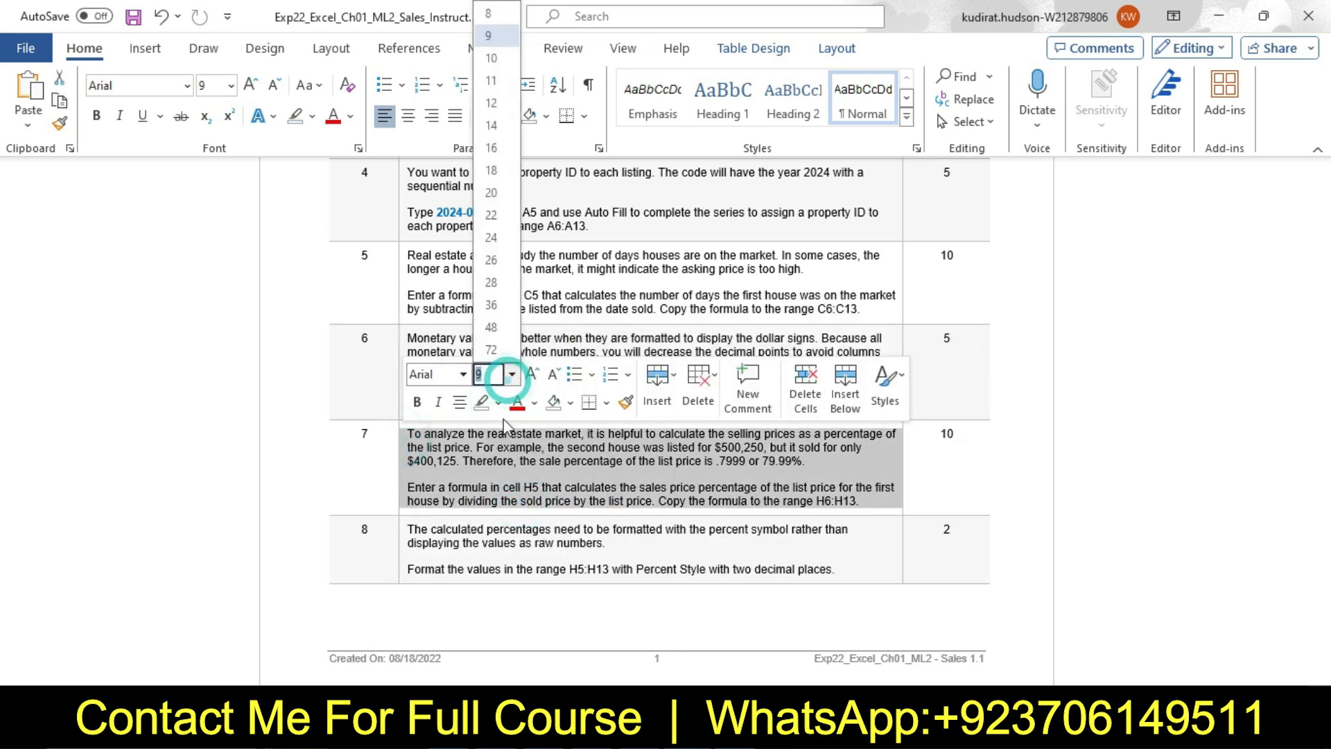
click(495, 104)
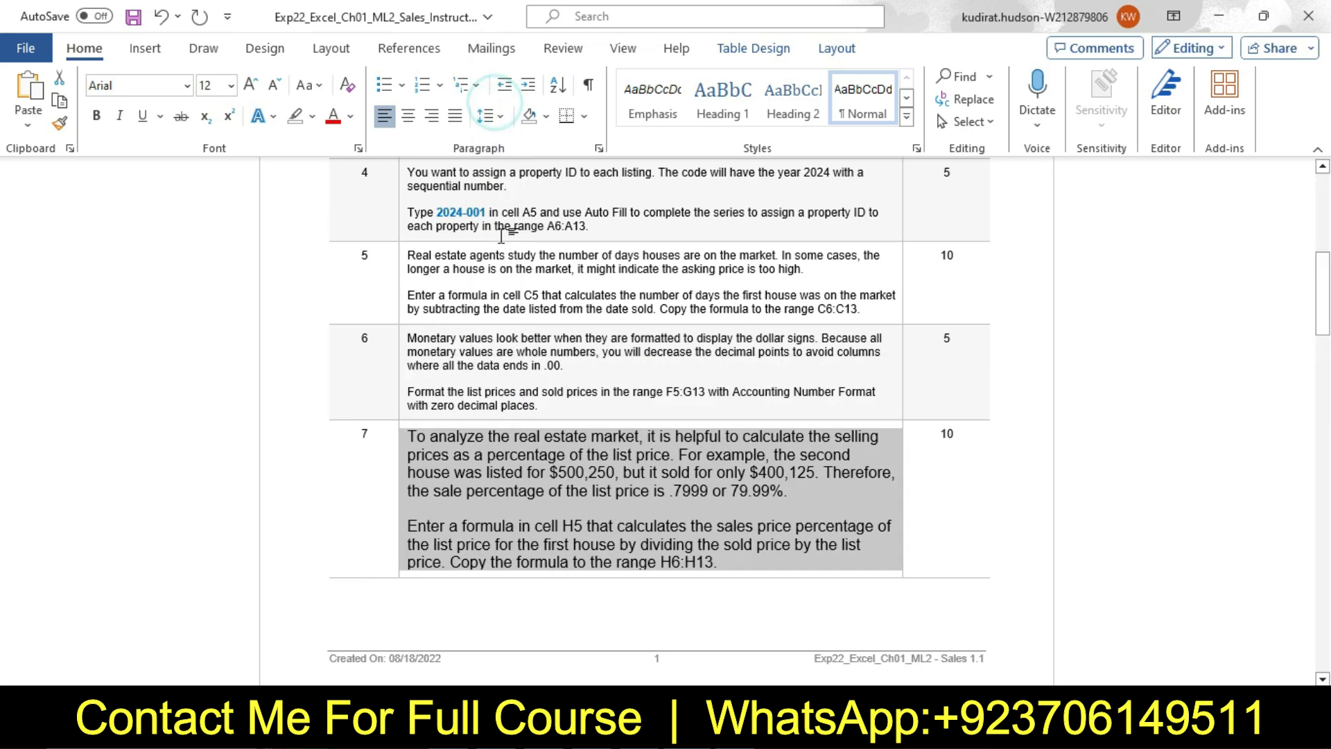
click(312, 116)
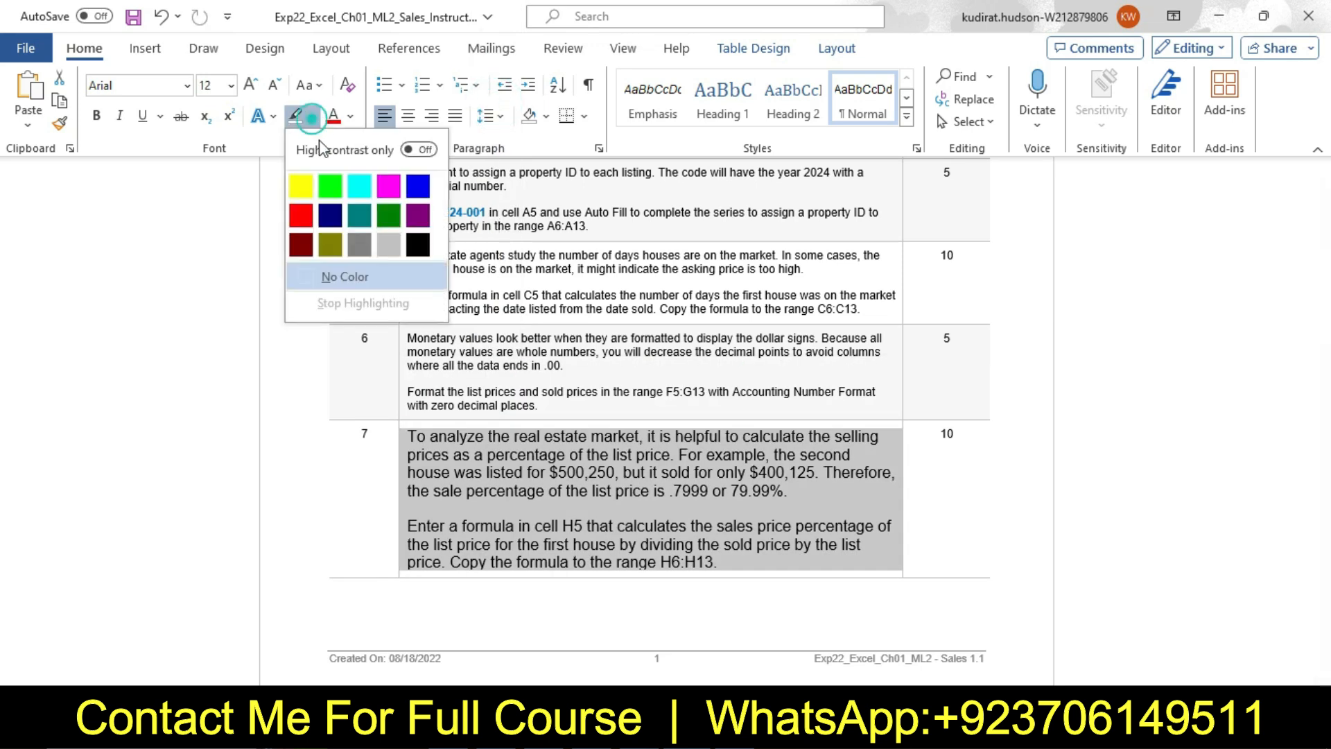
click(310, 182)
click(576, 369)
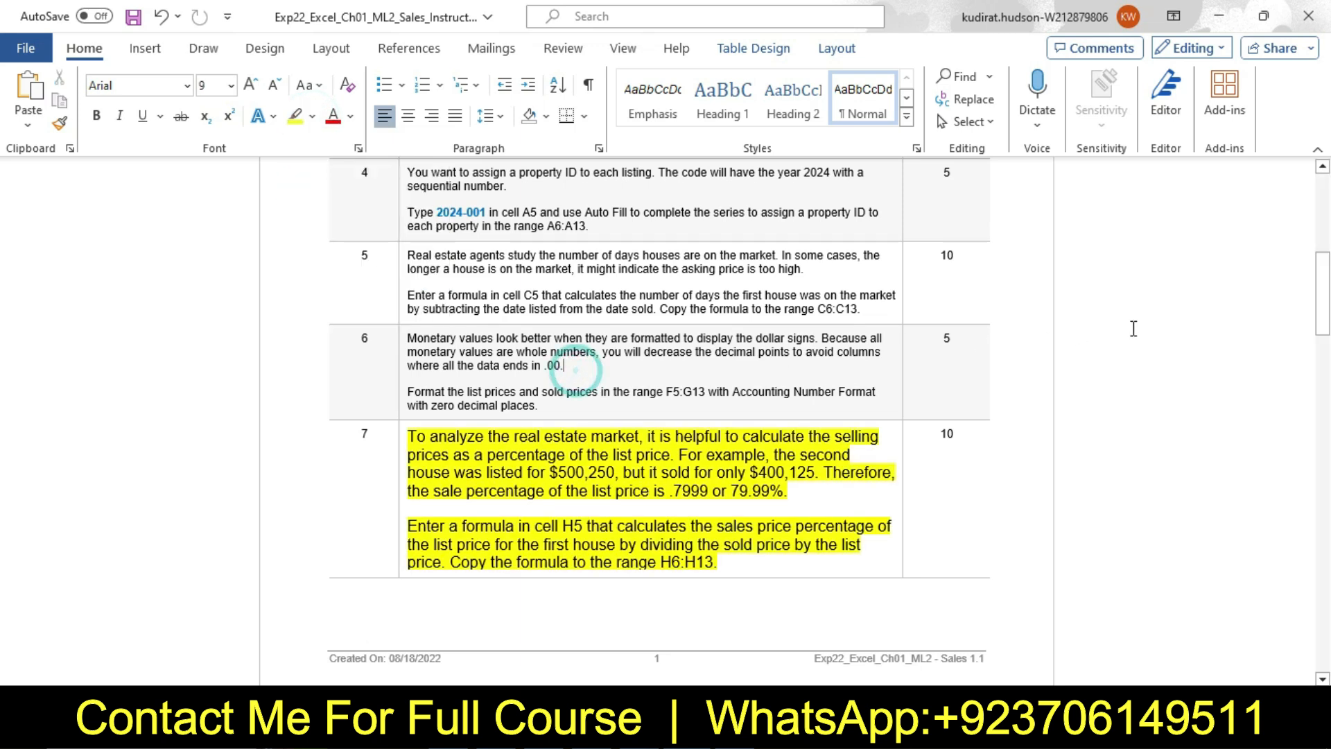
Highlight the second paragraph of step 7, about the formula in cell H5, in turquoise and select it again
scroll(594, 286, down, 3)
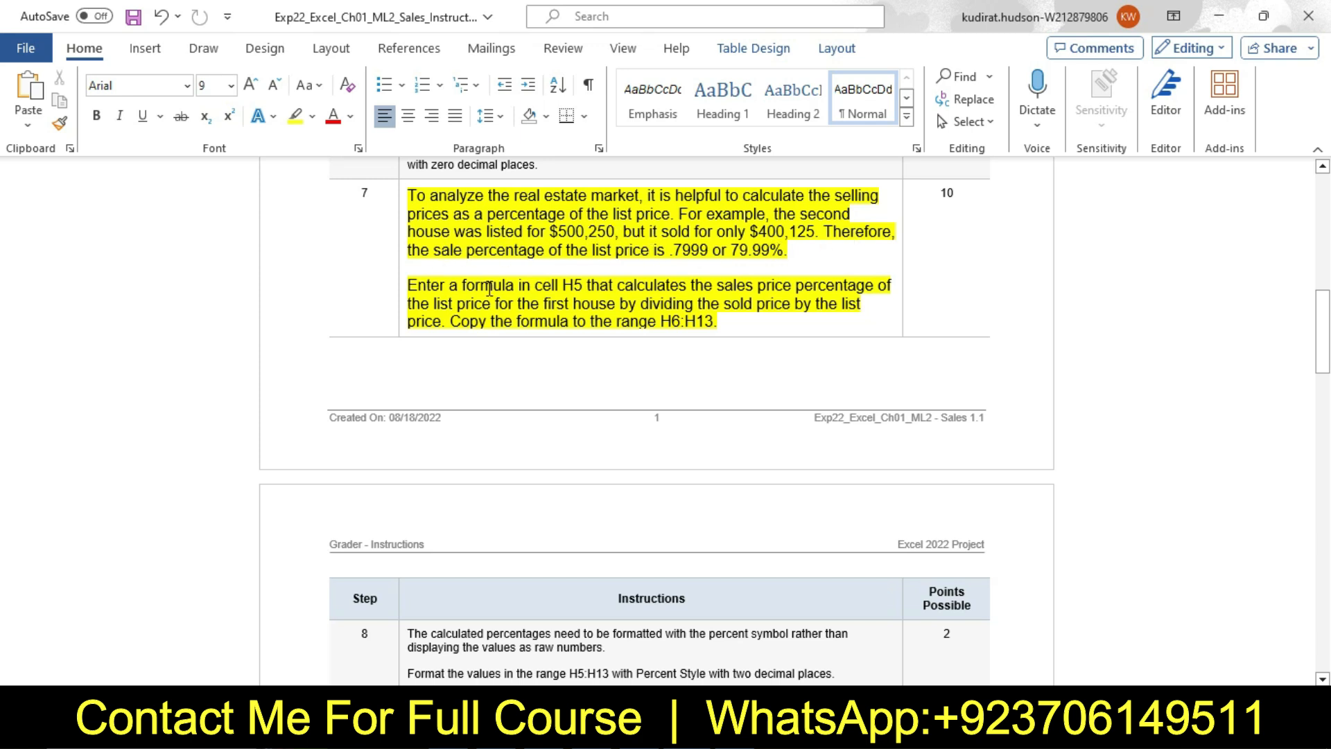
drag(410, 286, 717, 326)
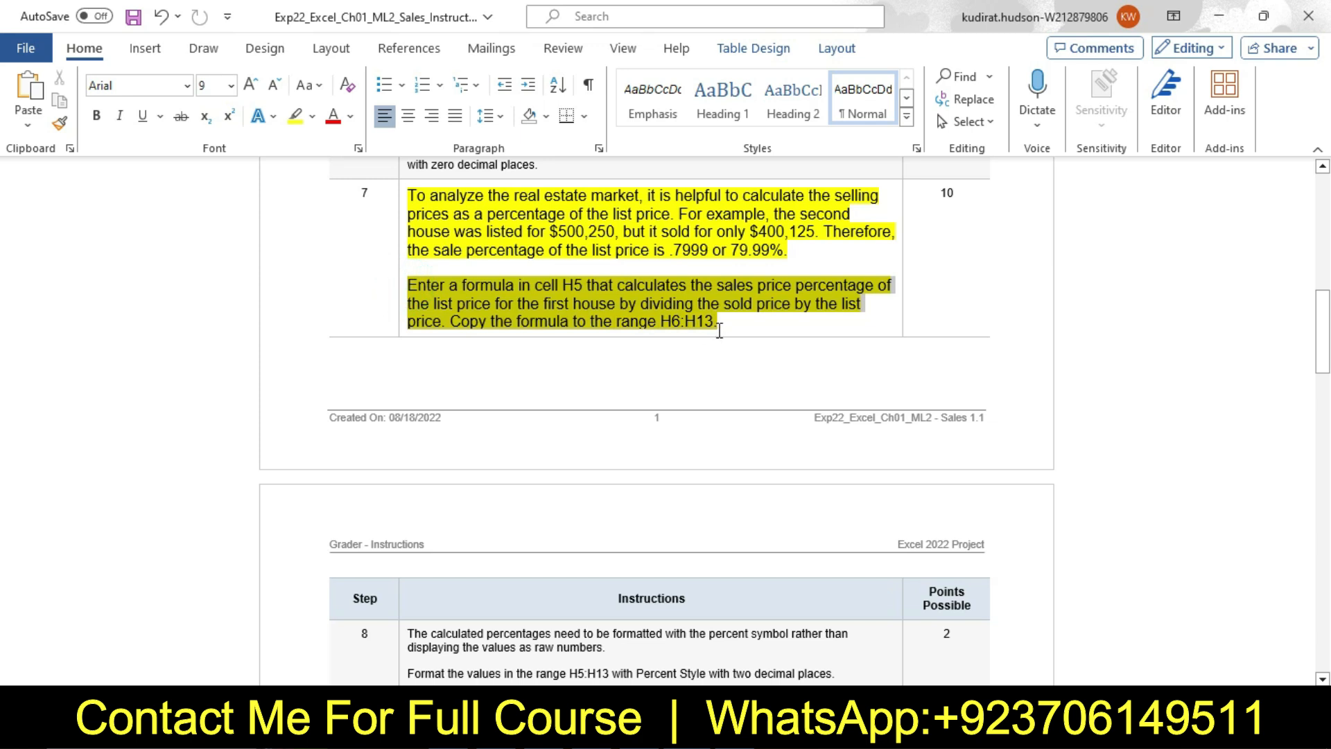
click(812, 296)
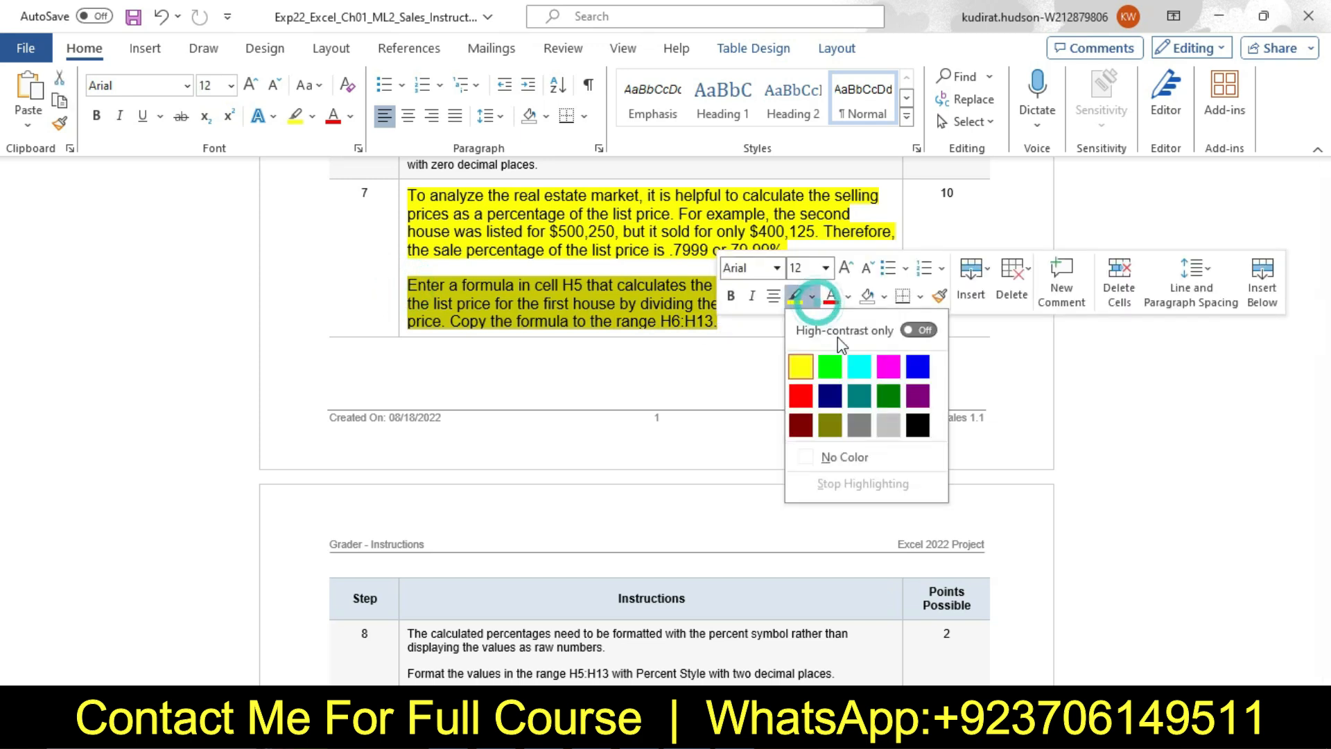
click(859, 367)
drag(418, 290, 743, 317)
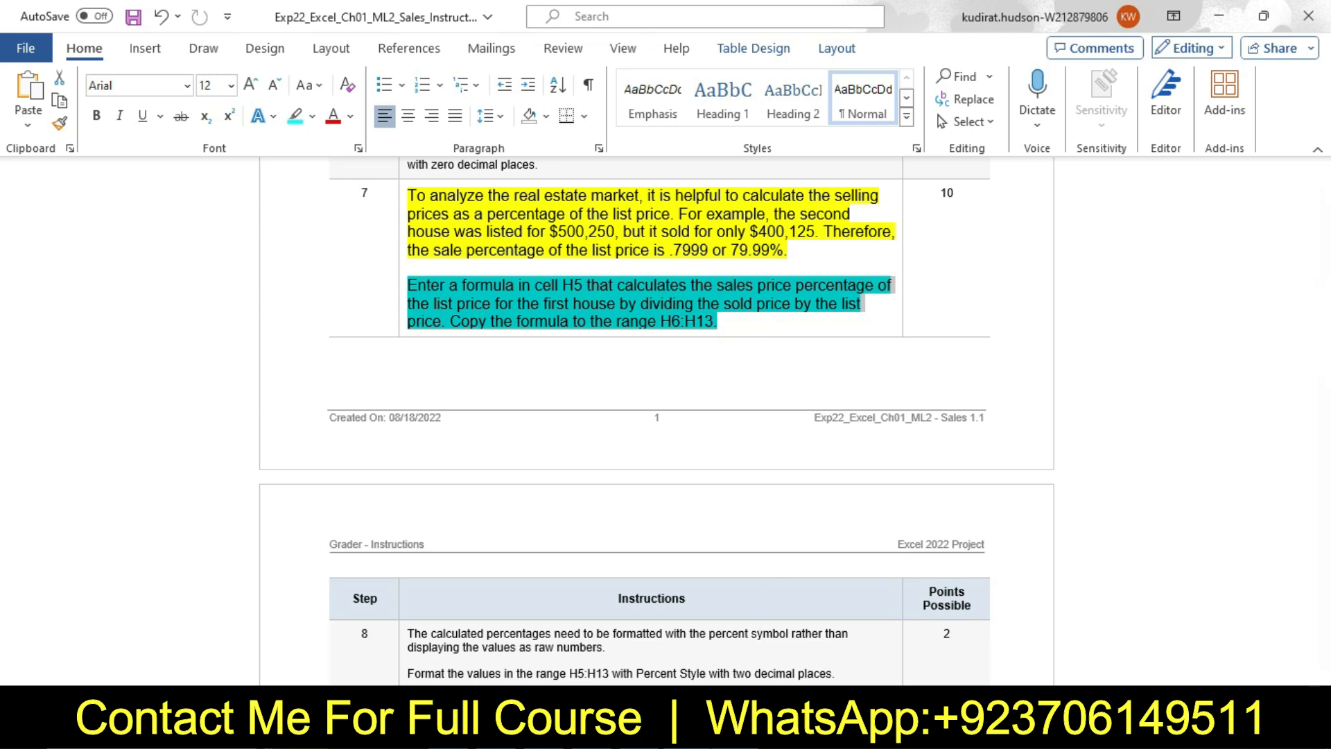
In Excel, inspect the sales price percentage formula in cell H5 of the April worksheet and return to Word
mouse_move(735, 735)
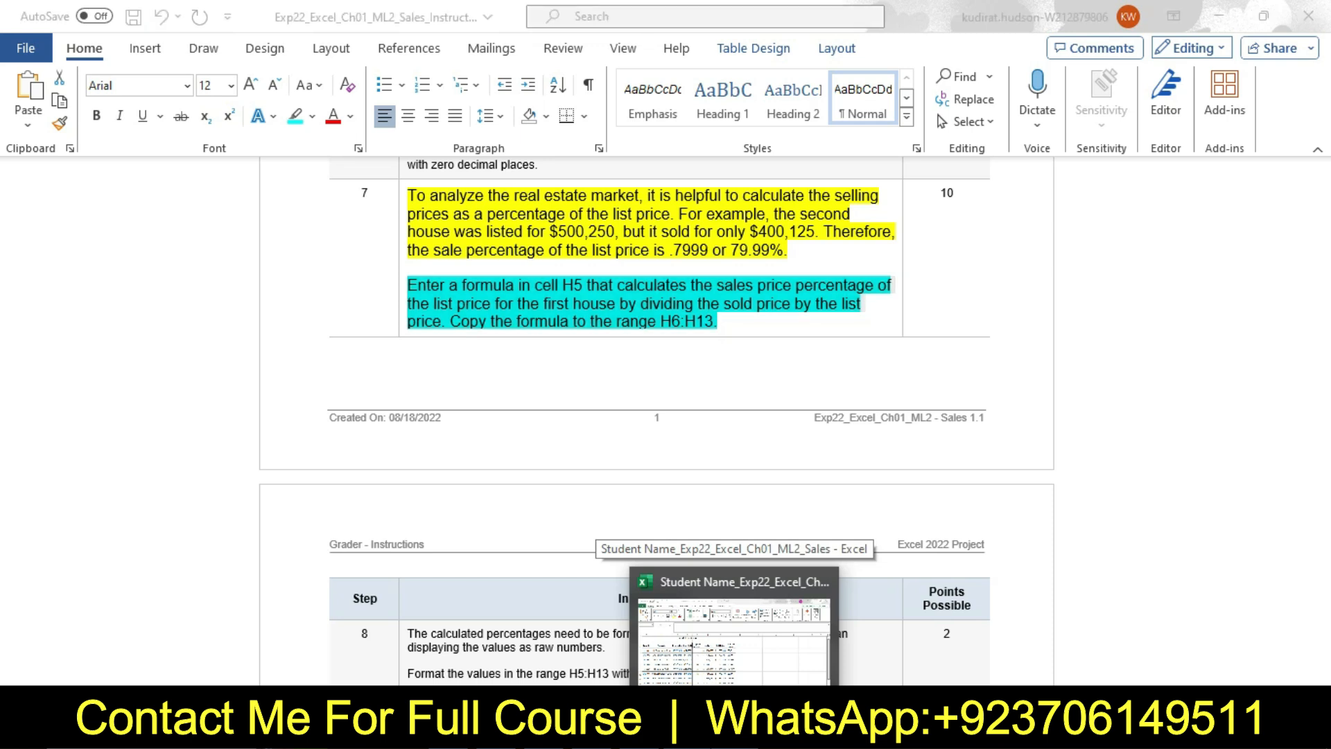
click(733, 641)
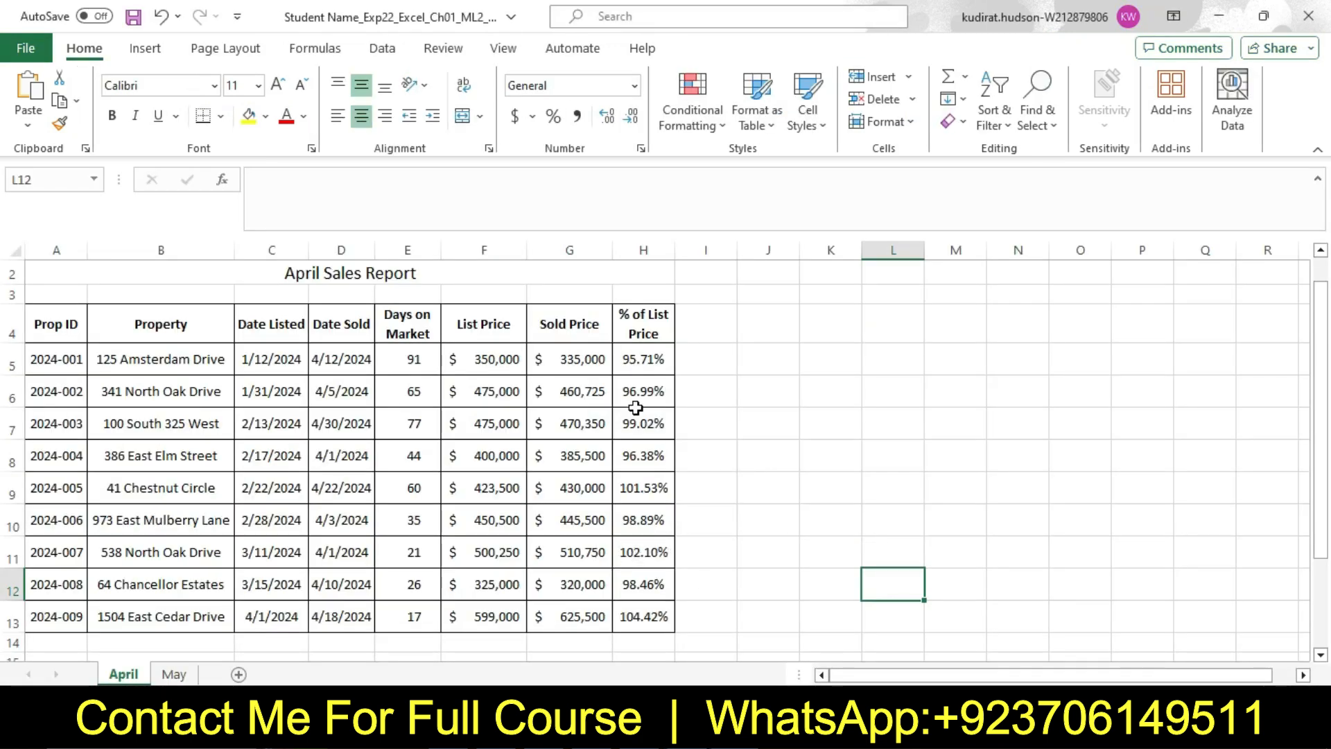
click(641, 366)
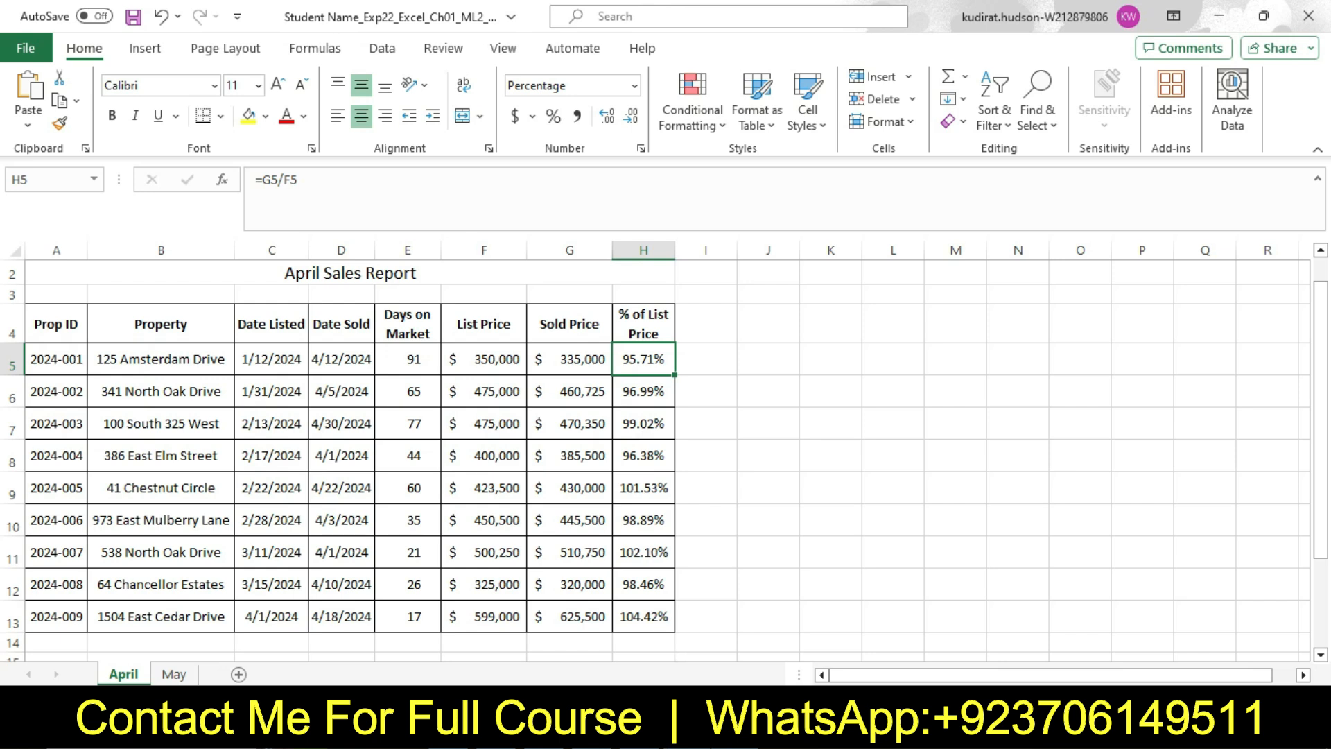
click(686, 623)
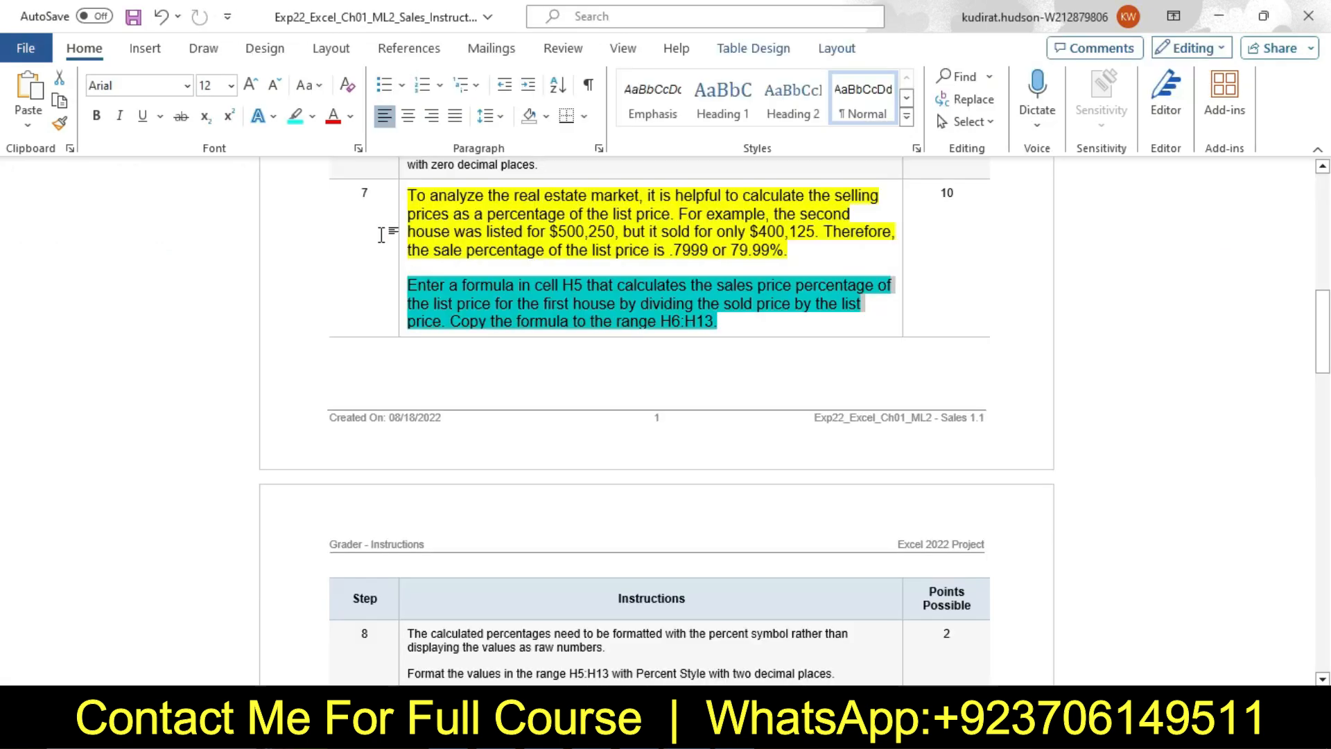
Reset the step 7 instruction text to 9 pt with no highlight color
click(397, 235)
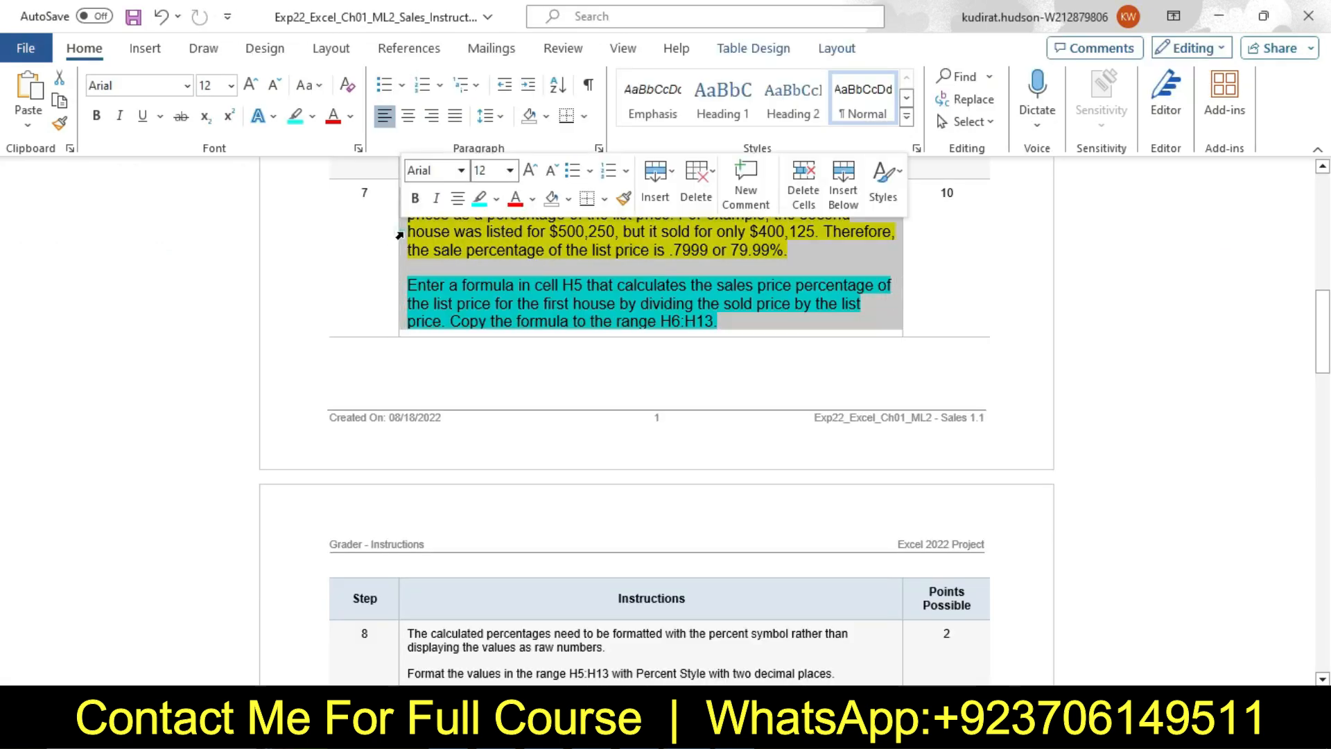
click(509, 171)
click(496, 219)
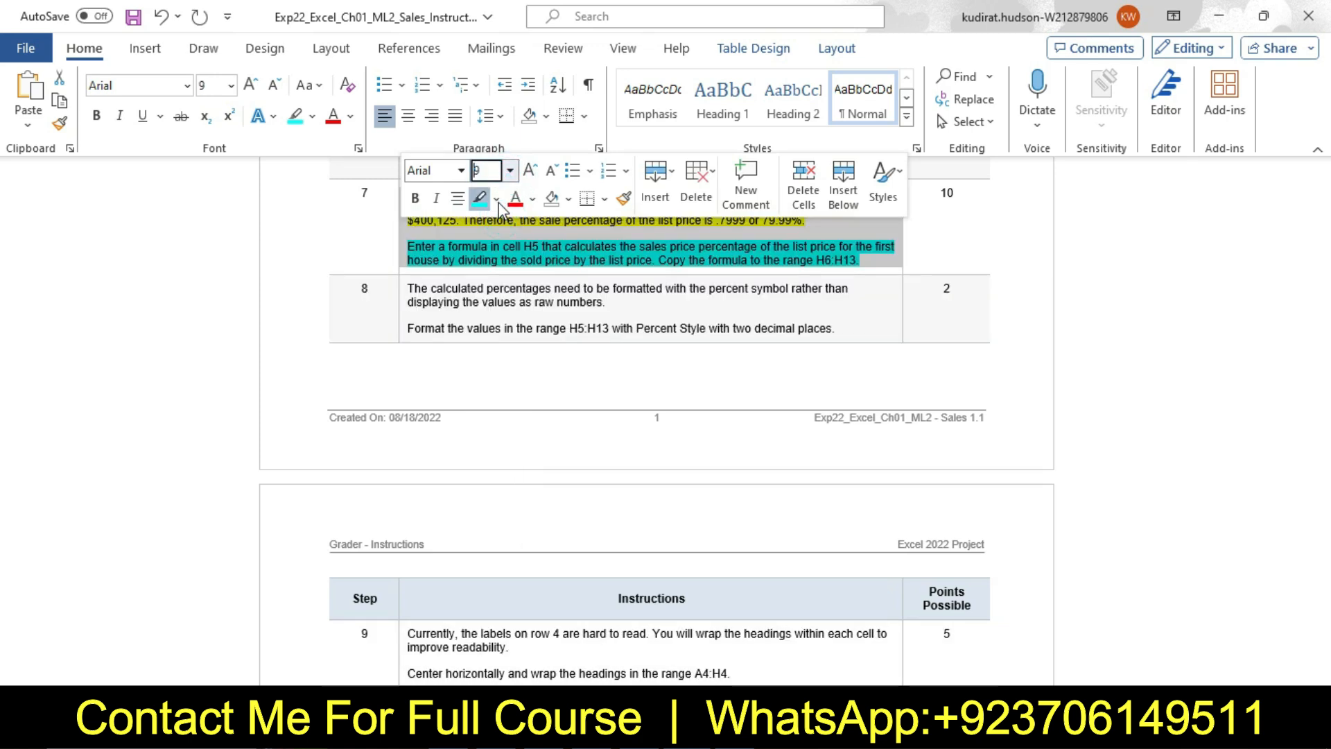
click(497, 199)
click(513, 361)
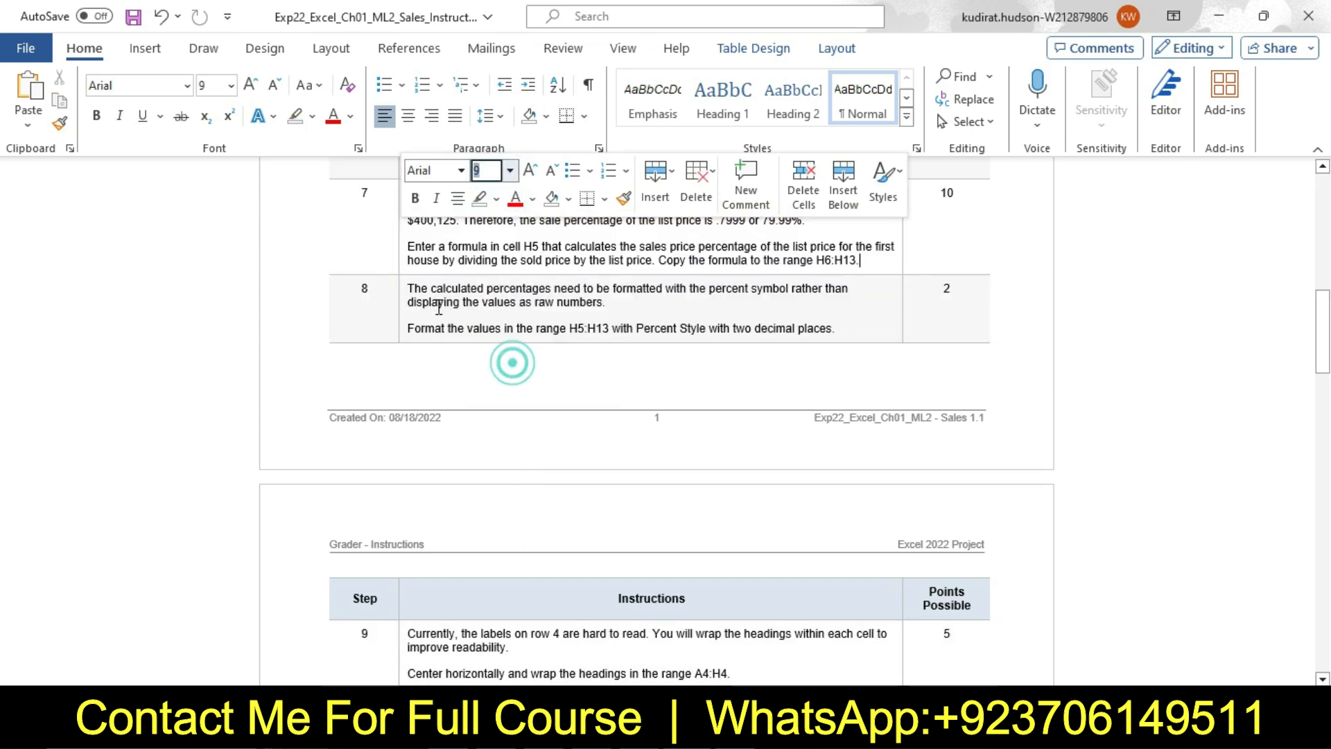
Set the step 8 instruction text to 16 pt and highlight it in yellow
click(396, 294)
click(513, 235)
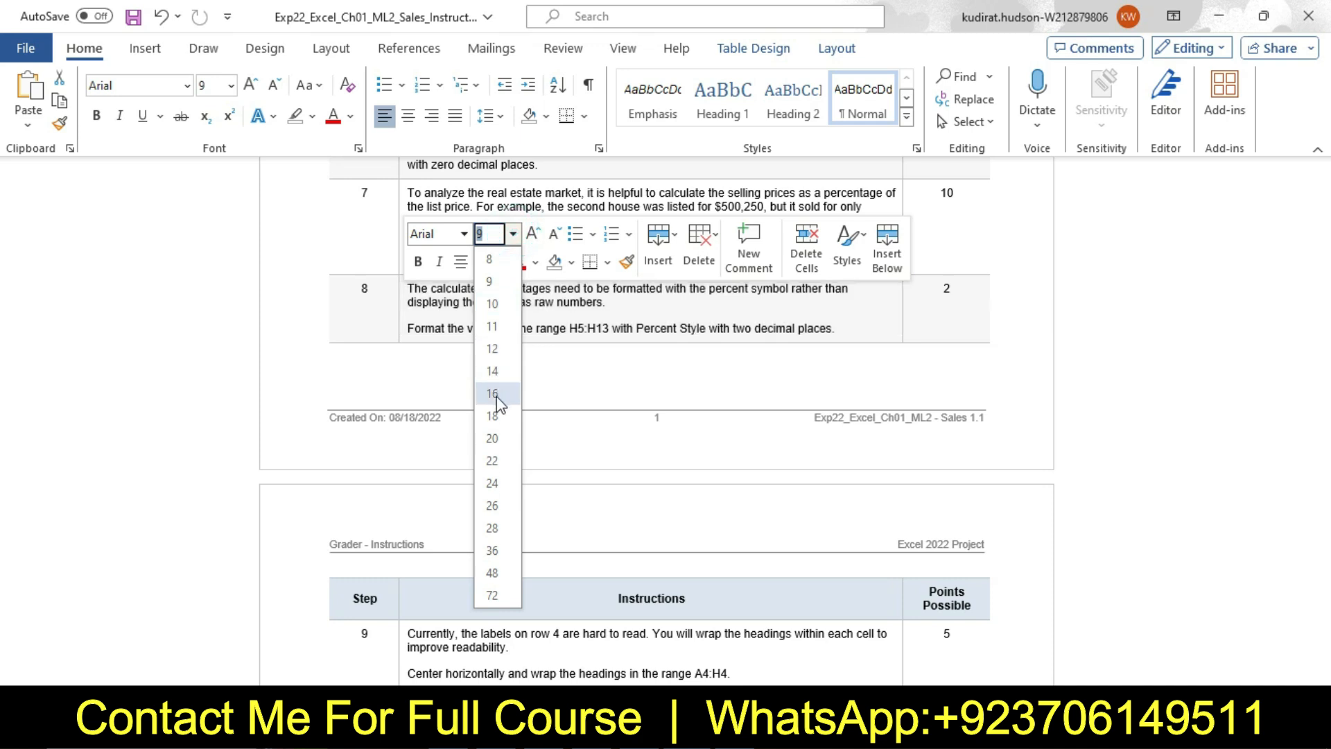
click(495, 395)
click(499, 262)
click(486, 330)
click(585, 340)
Highlight the second paragraph of step 8, about Percent Style, in turquoise and select its range reference H5:H13
drag(1329, 342, 1328, 416)
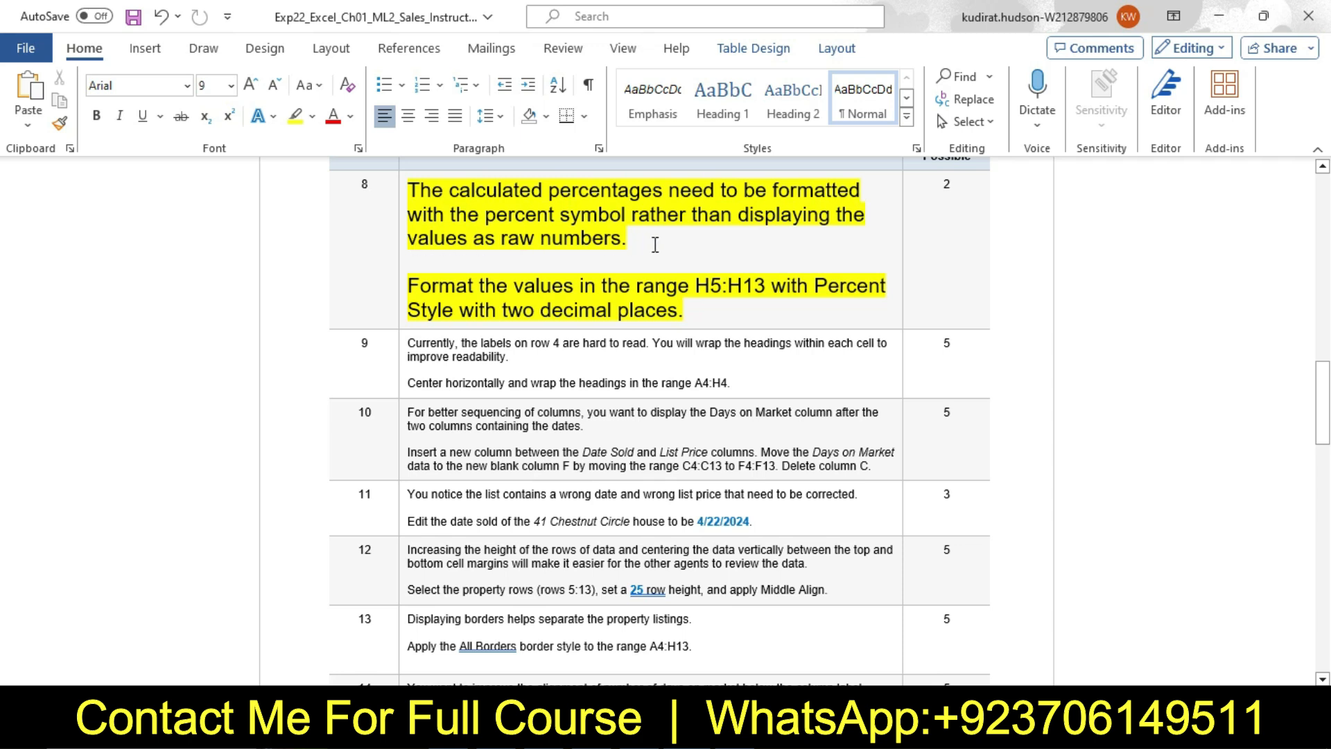
triple_click(413, 289)
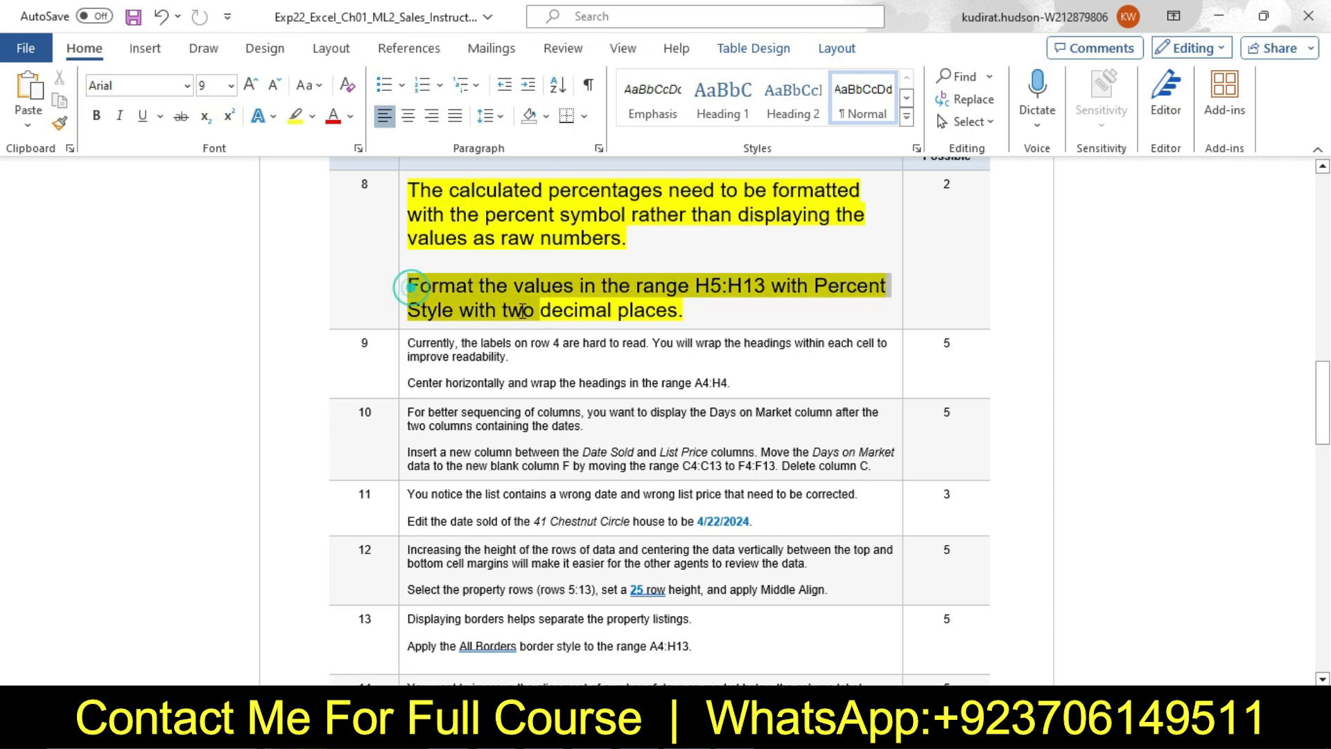
click(796, 281)
click(838, 351)
click(431, 285)
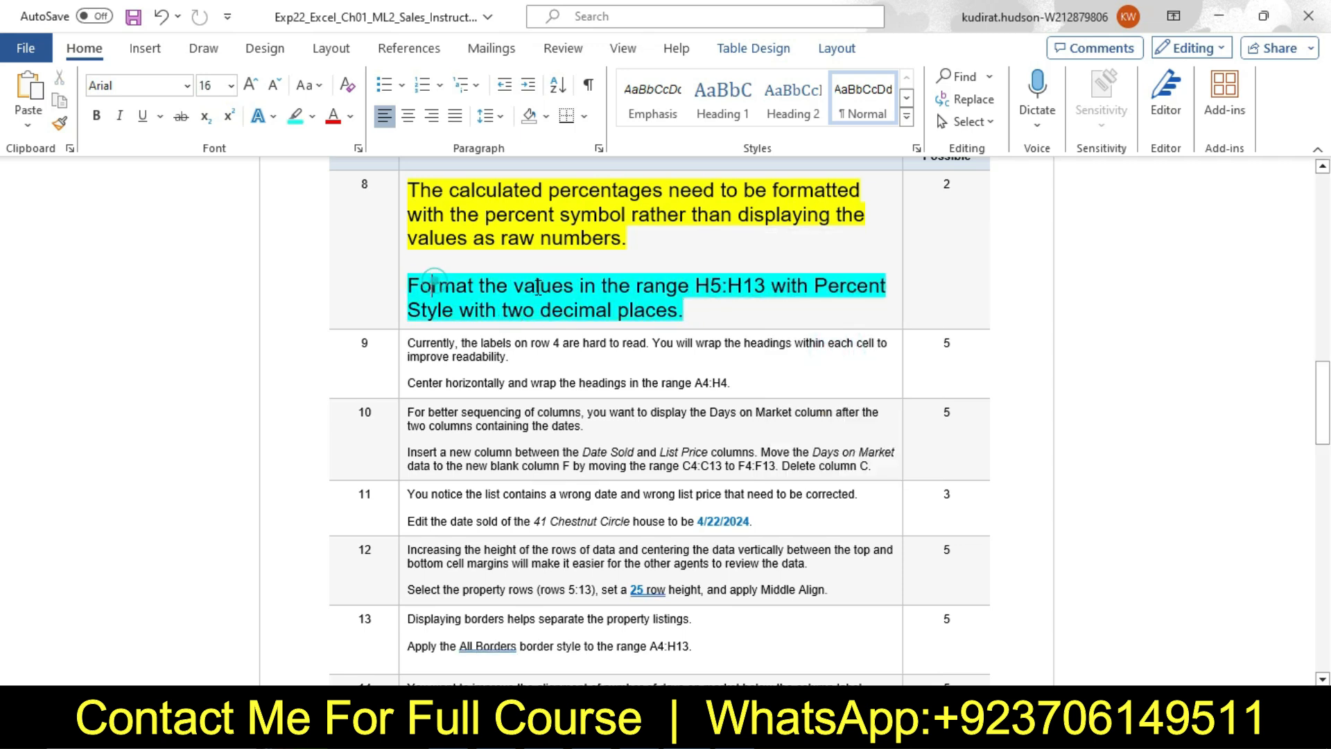
drag(703, 287, 763, 290)
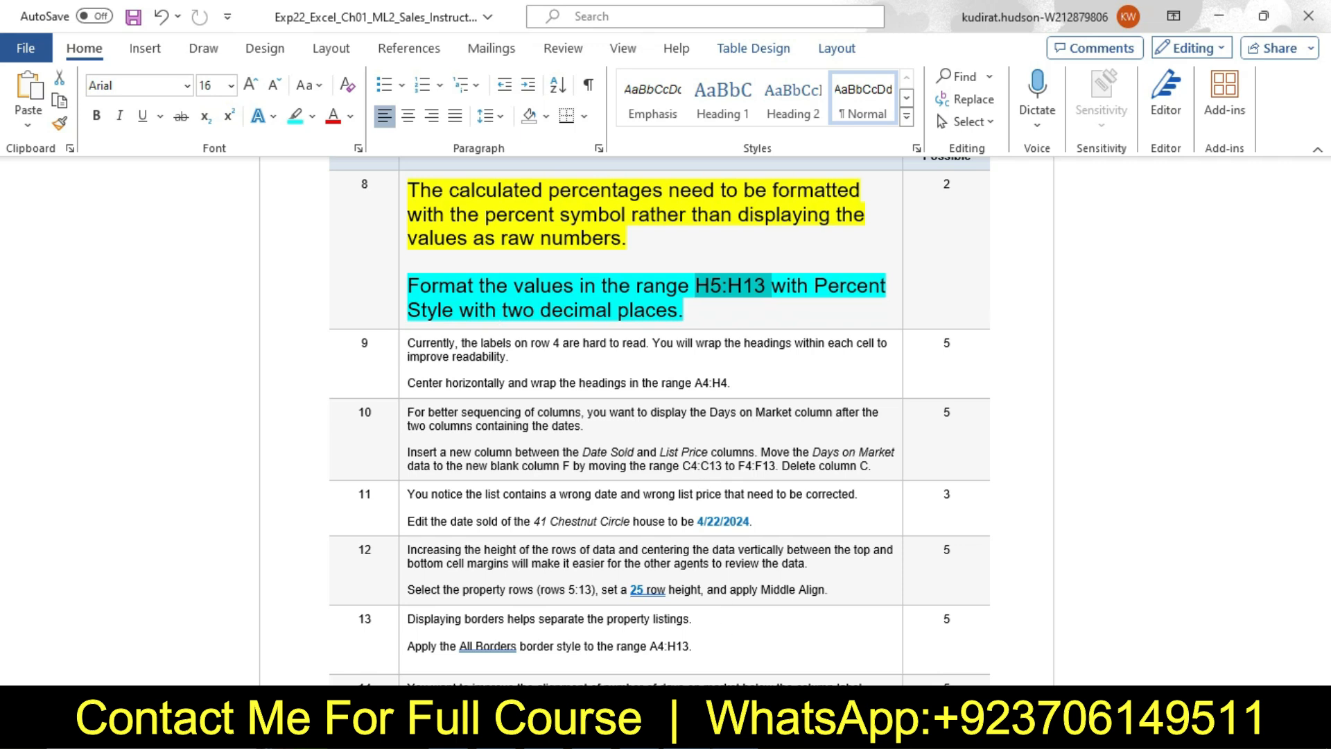
In Excel, format the range H5:H13 of the April worksheet as Percentage with 2 decimal places, and return to Word
mouse_move(734, 731)
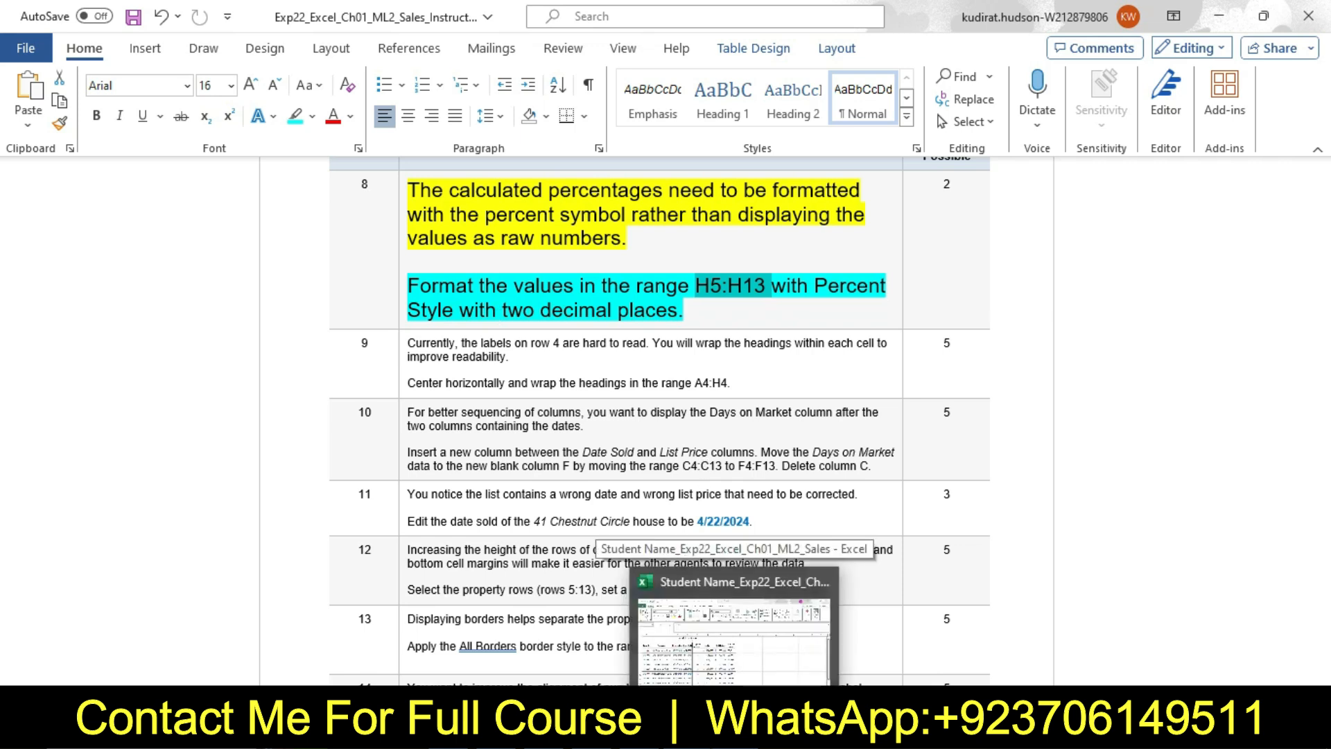
click(734, 637)
drag(637, 362, 662, 617)
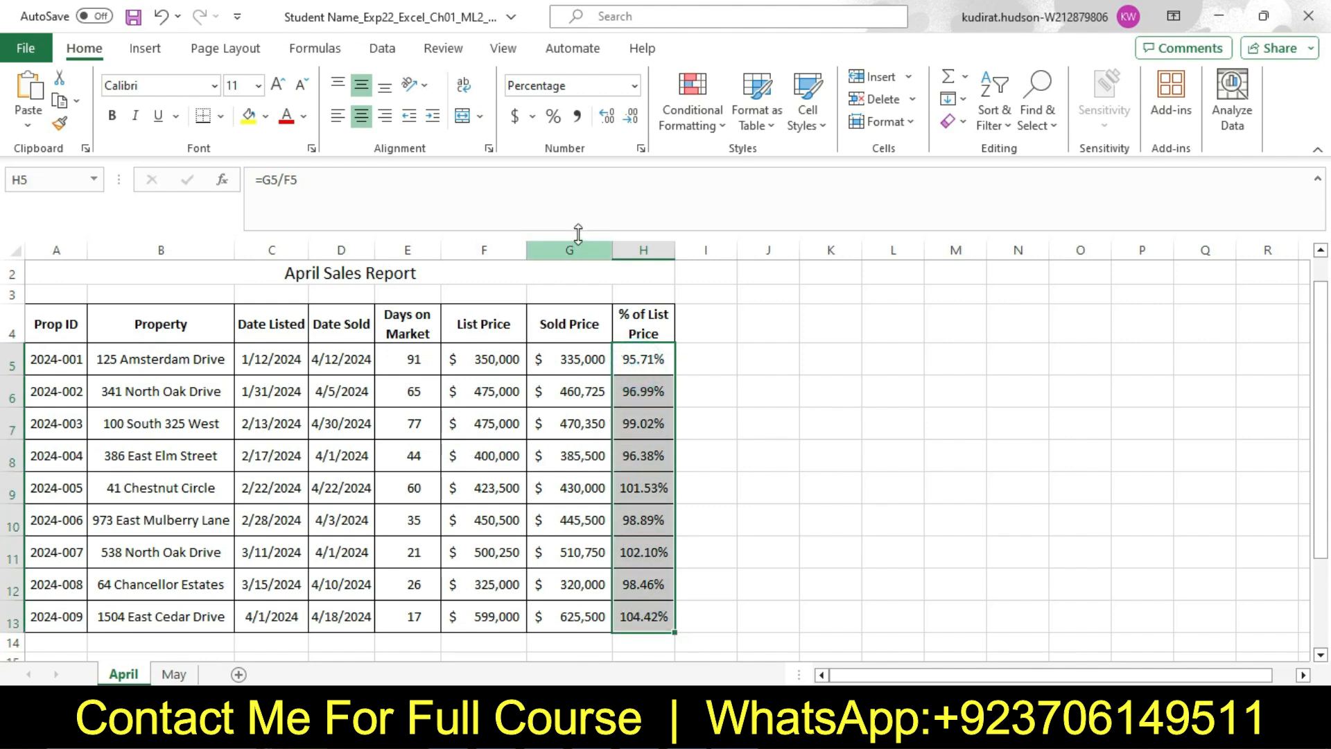
click(641, 147)
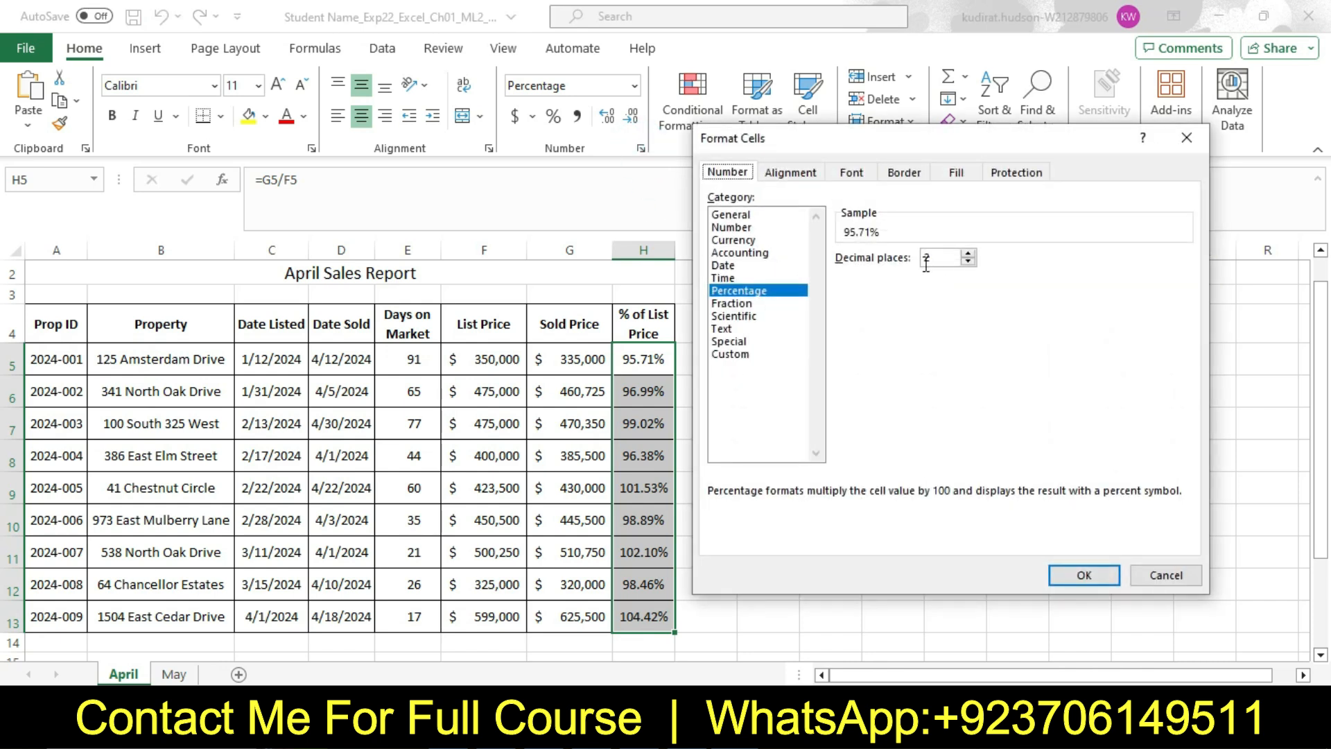
click(1083, 575)
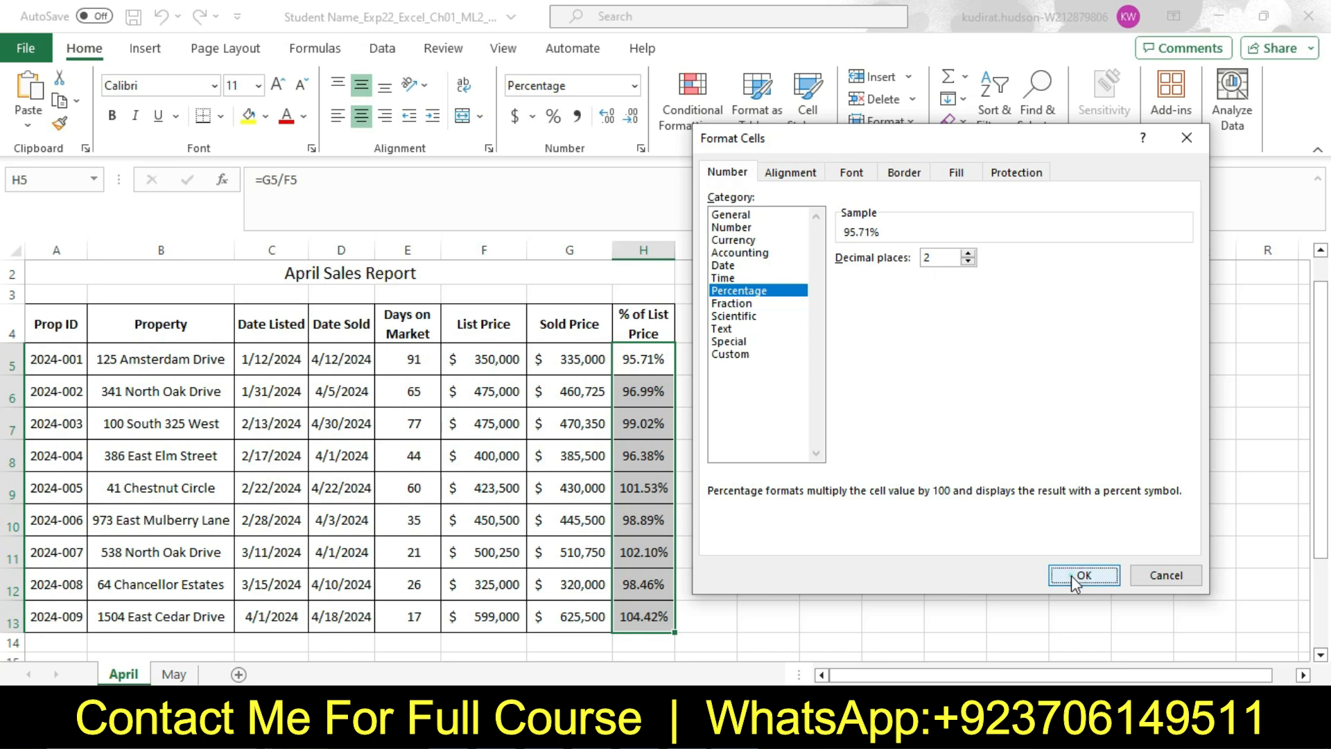
key(alt+Tab)
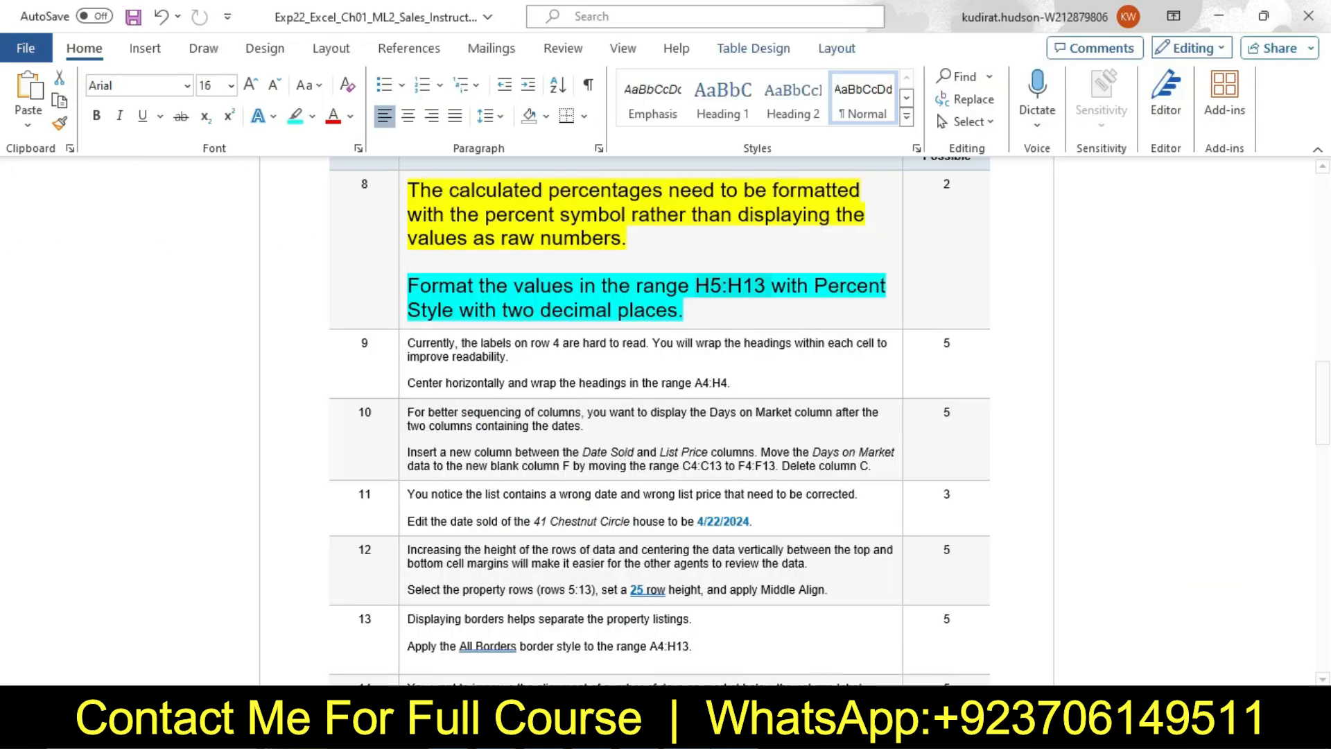
Reset the step 8 instruction text to 9 pt with no highlight color
click(402, 246)
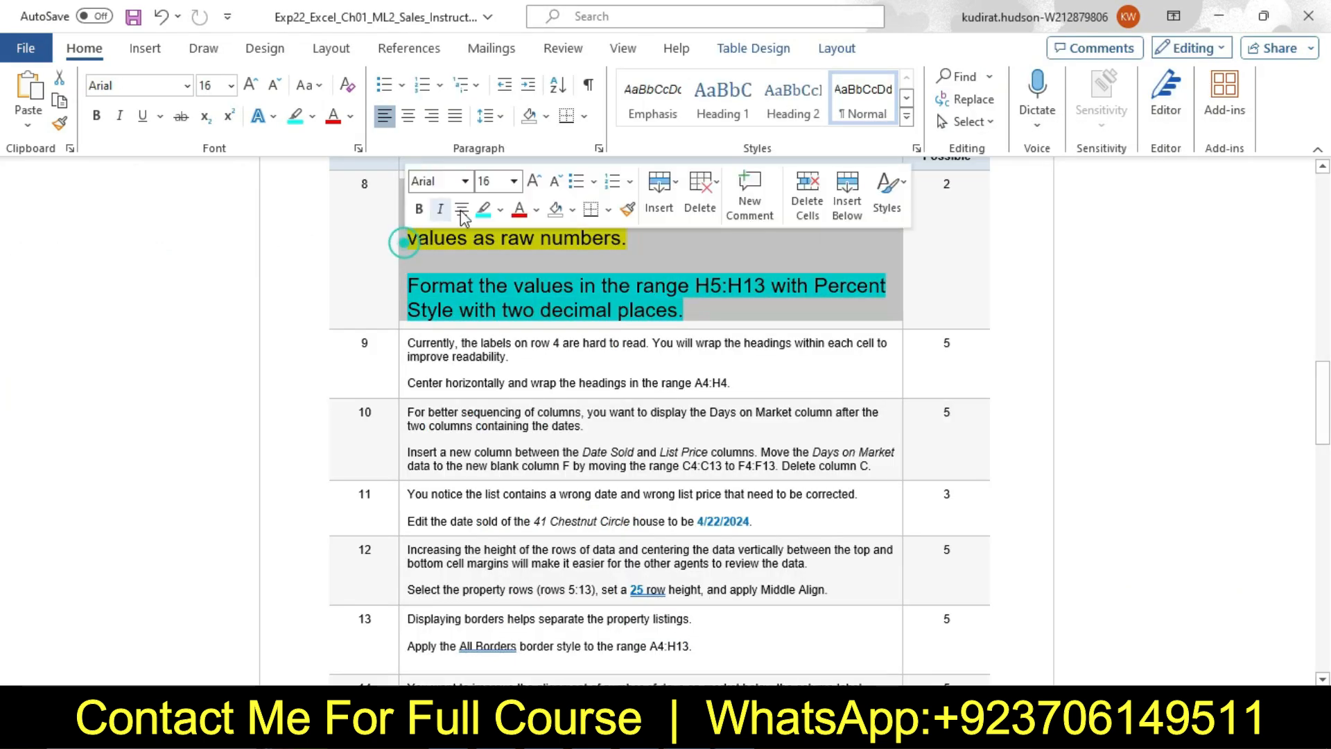
click(514, 181)
click(503, 228)
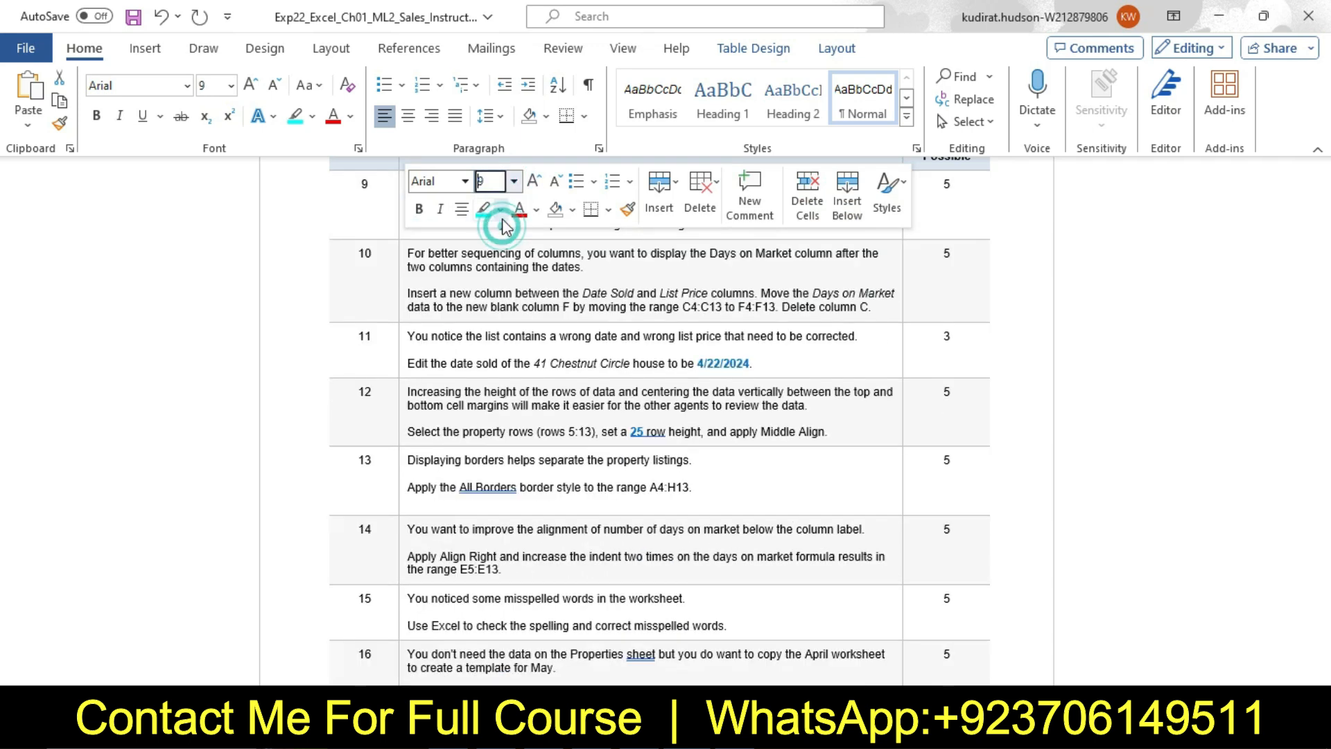
click(500, 209)
click(527, 363)
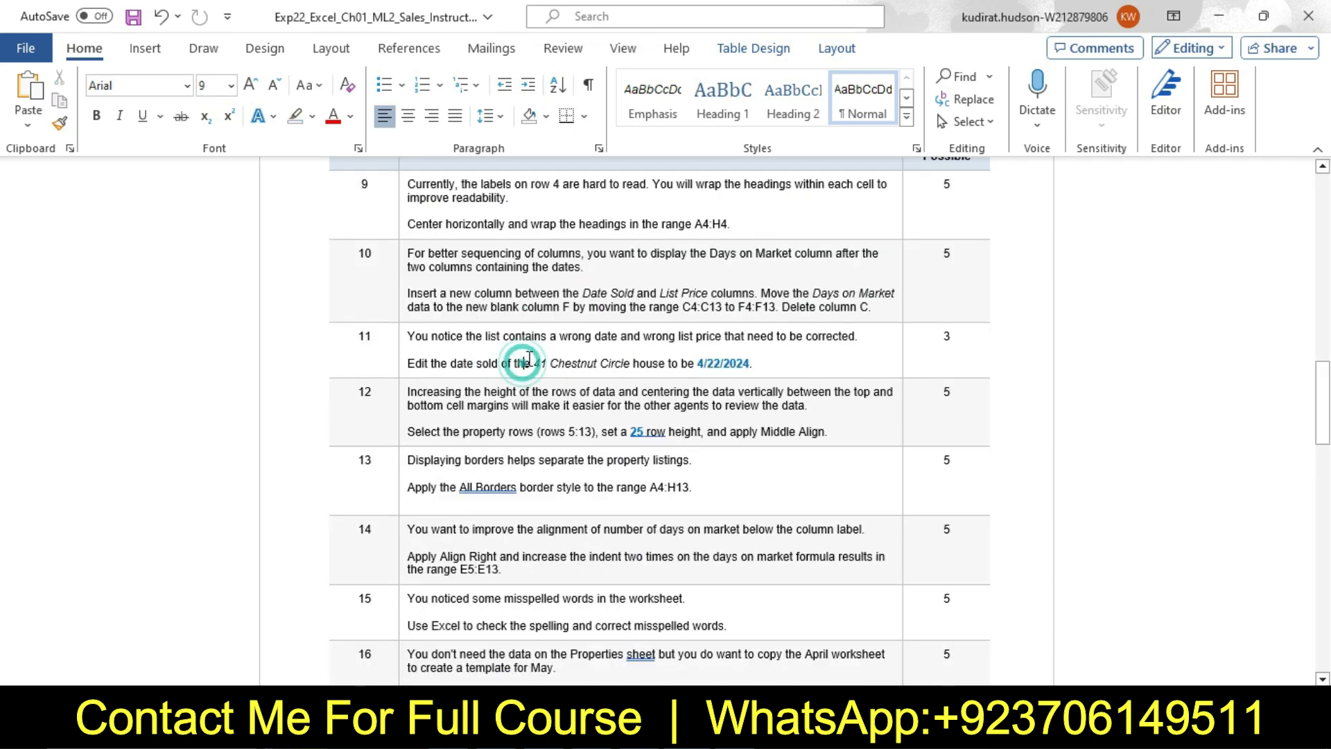
Set the step 9 instruction text to 16 pt and highlight it in yellow
click(400, 222)
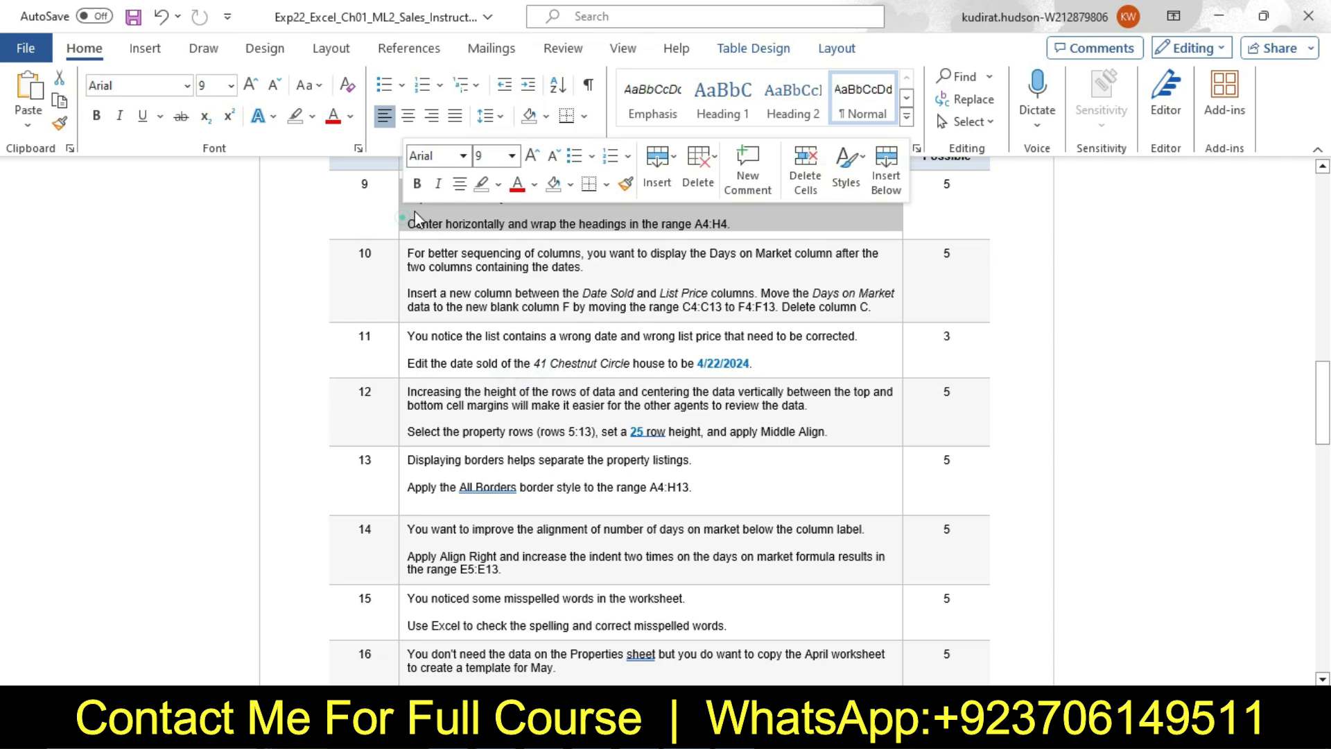
click(511, 155)
click(496, 314)
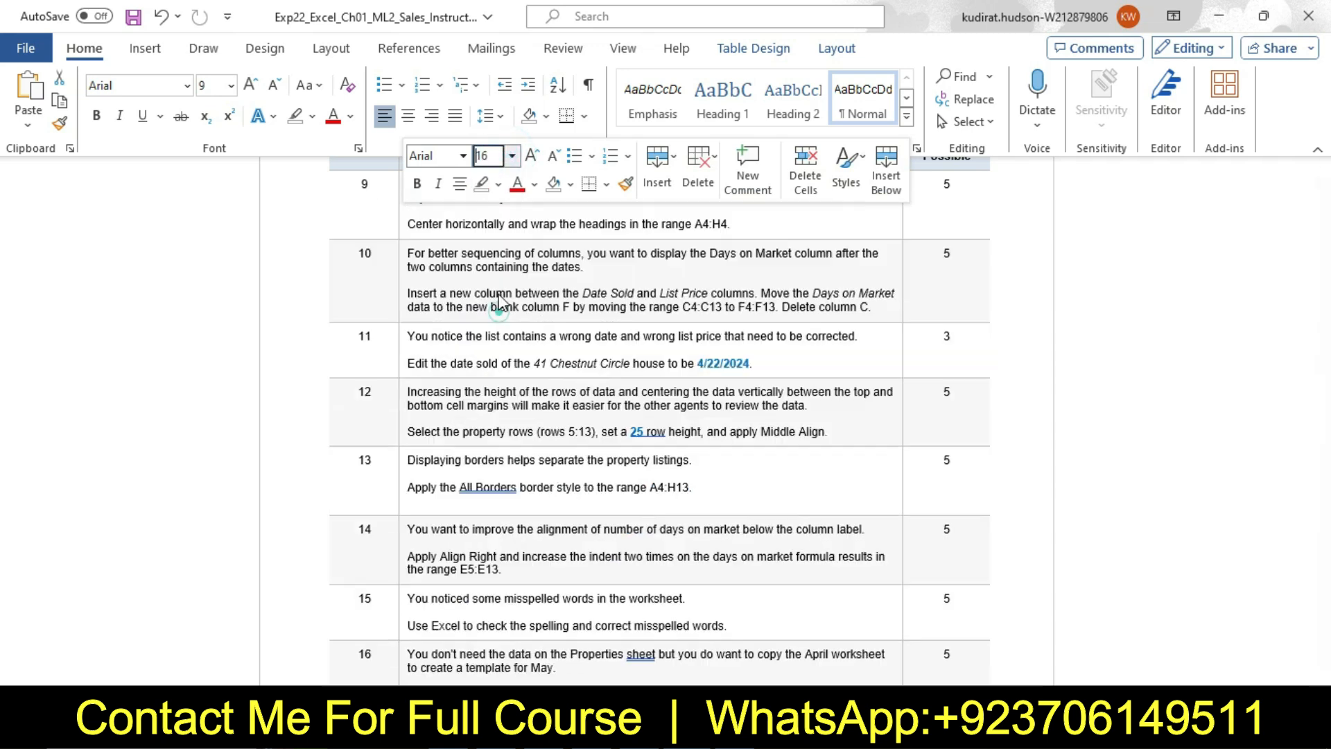
click(498, 184)
click(502, 252)
click(460, 191)
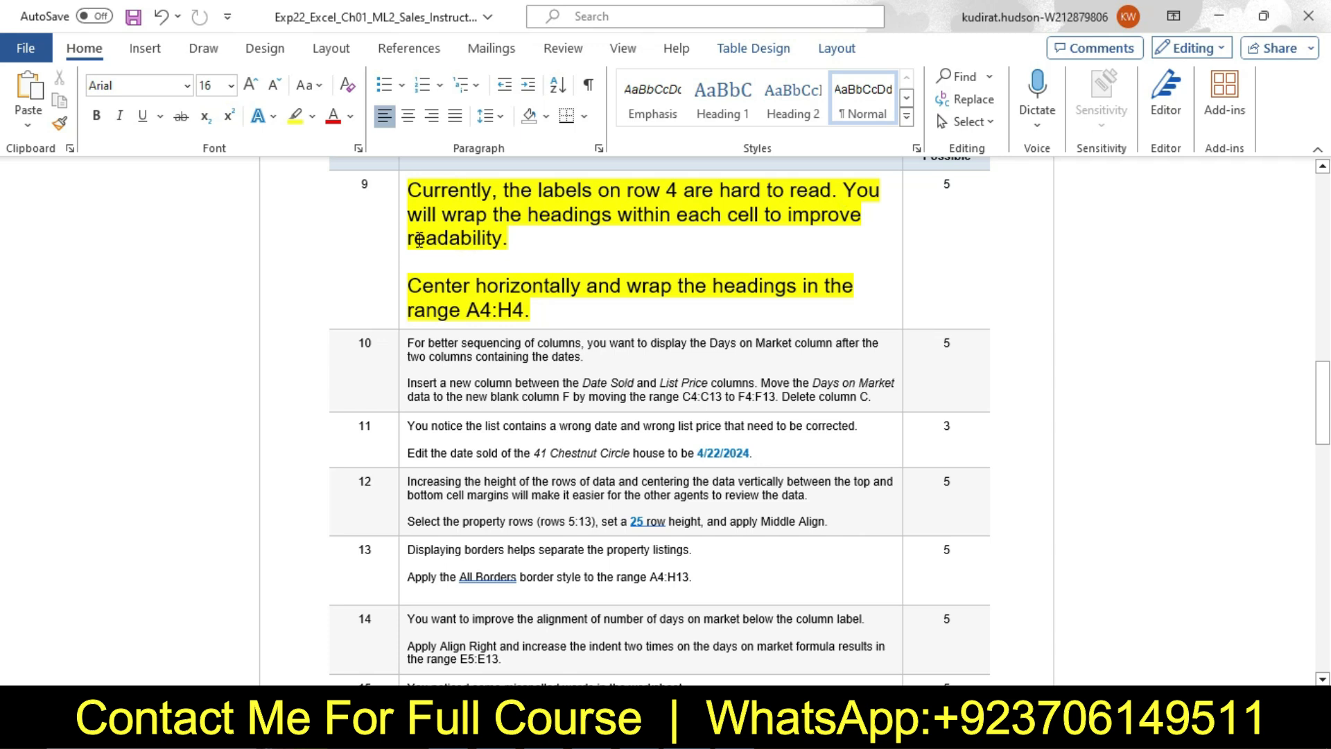
Highlight the second paragraph of step 9, about centering and wrapping the headings, in turquoise and select its range reference A4:H4
drag(419, 285, 547, 301)
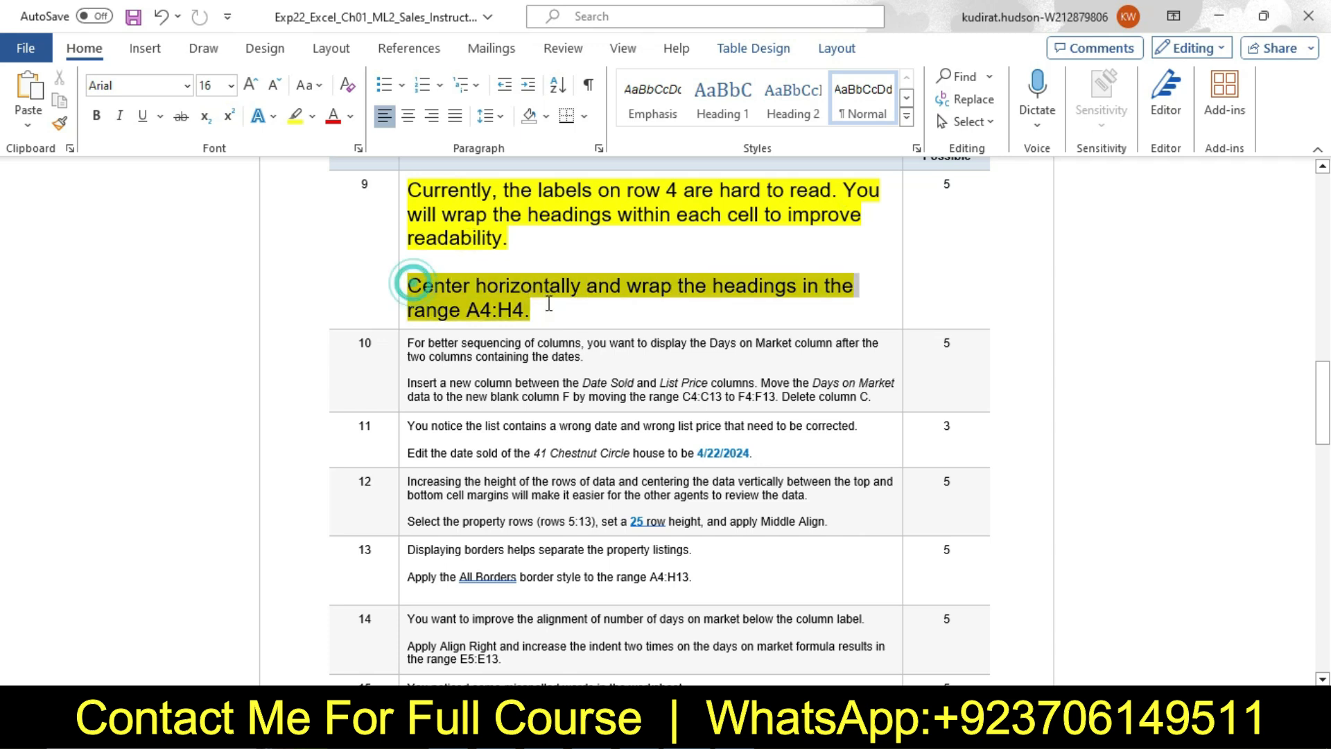
click(648, 268)
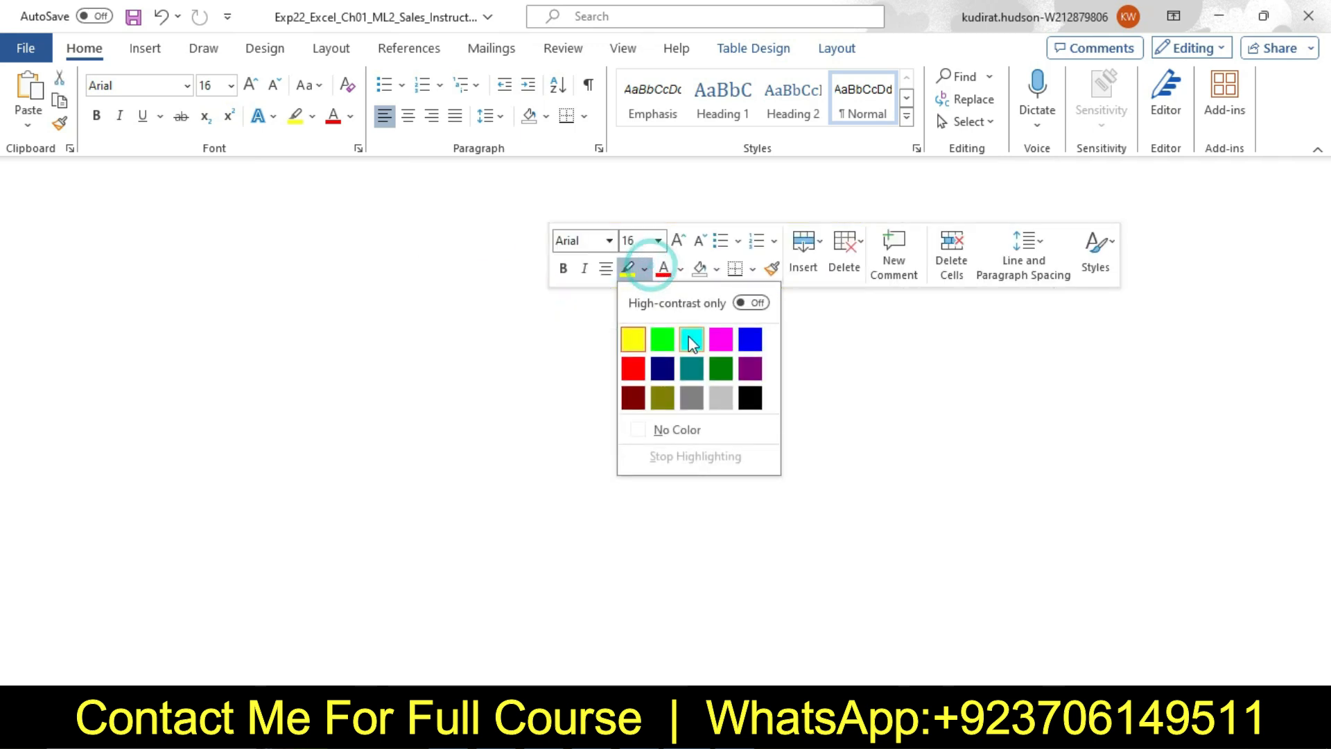
click(692, 339)
click(439, 297)
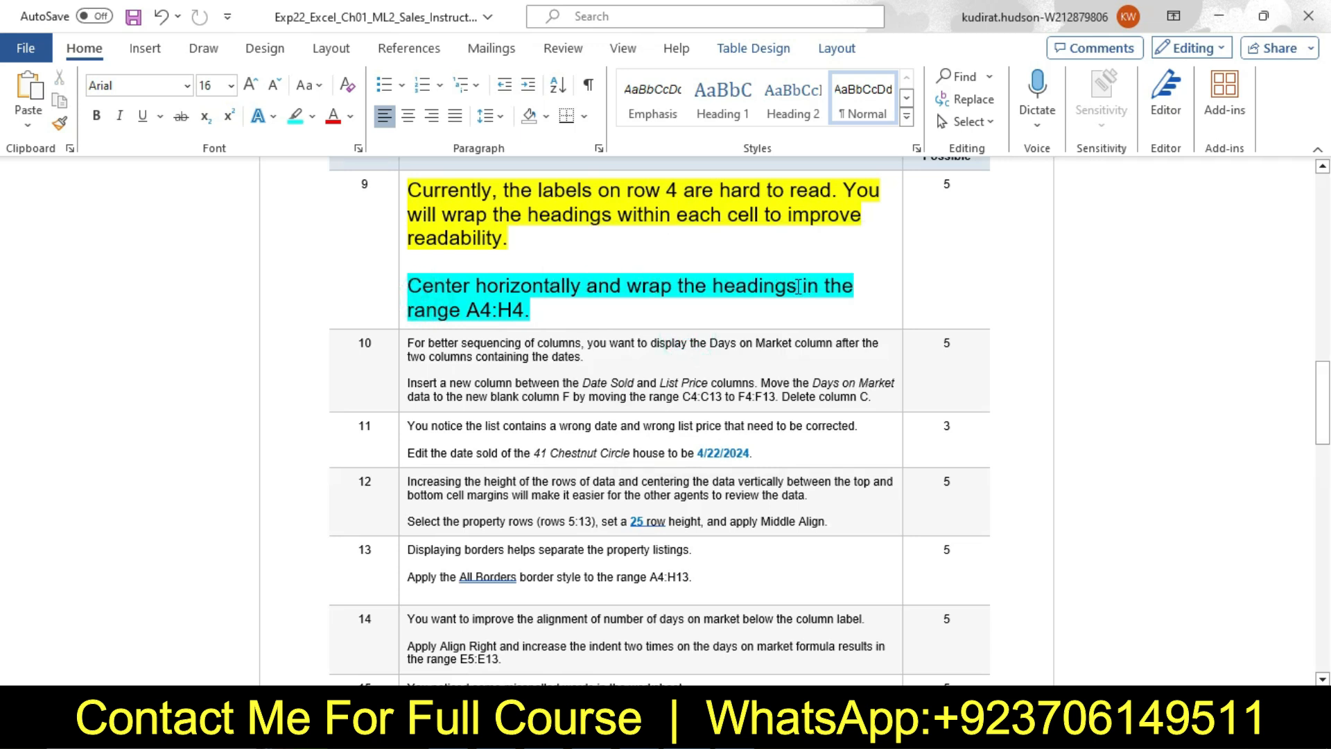
drag(473, 315, 519, 318)
key(ctrl+c)
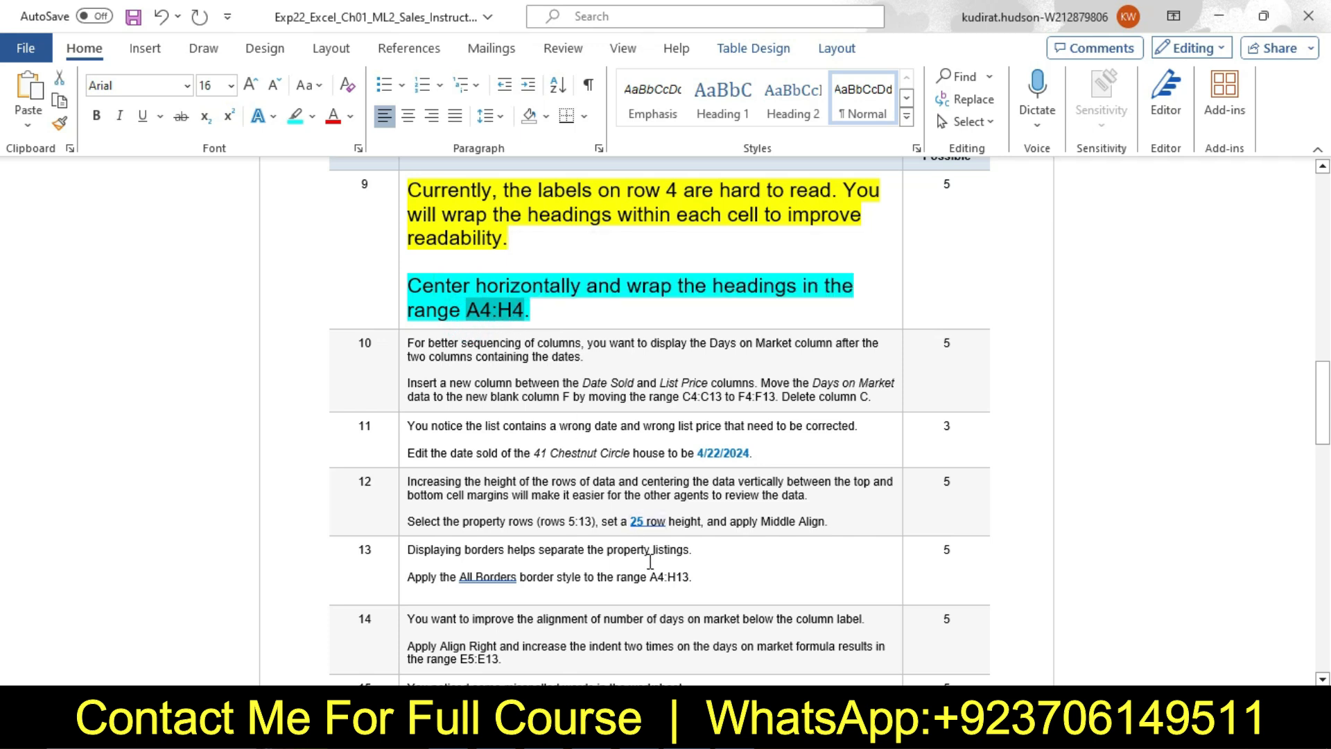
In Excel, select the headings in A4:H4 of the April worksheet and check their centering and Wrap Text formatting against step 9
key(alt+Tab)
click(70, 179)
key(ctrl+v)
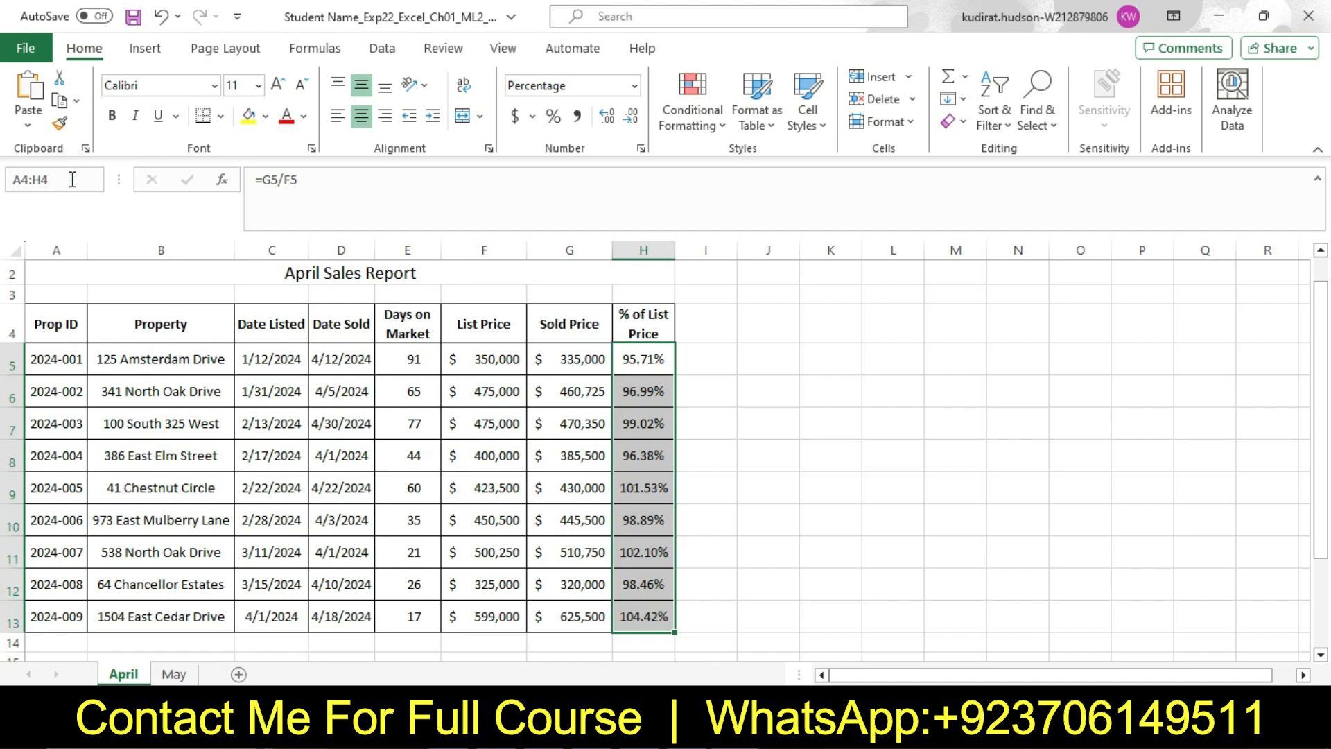
key(Return)
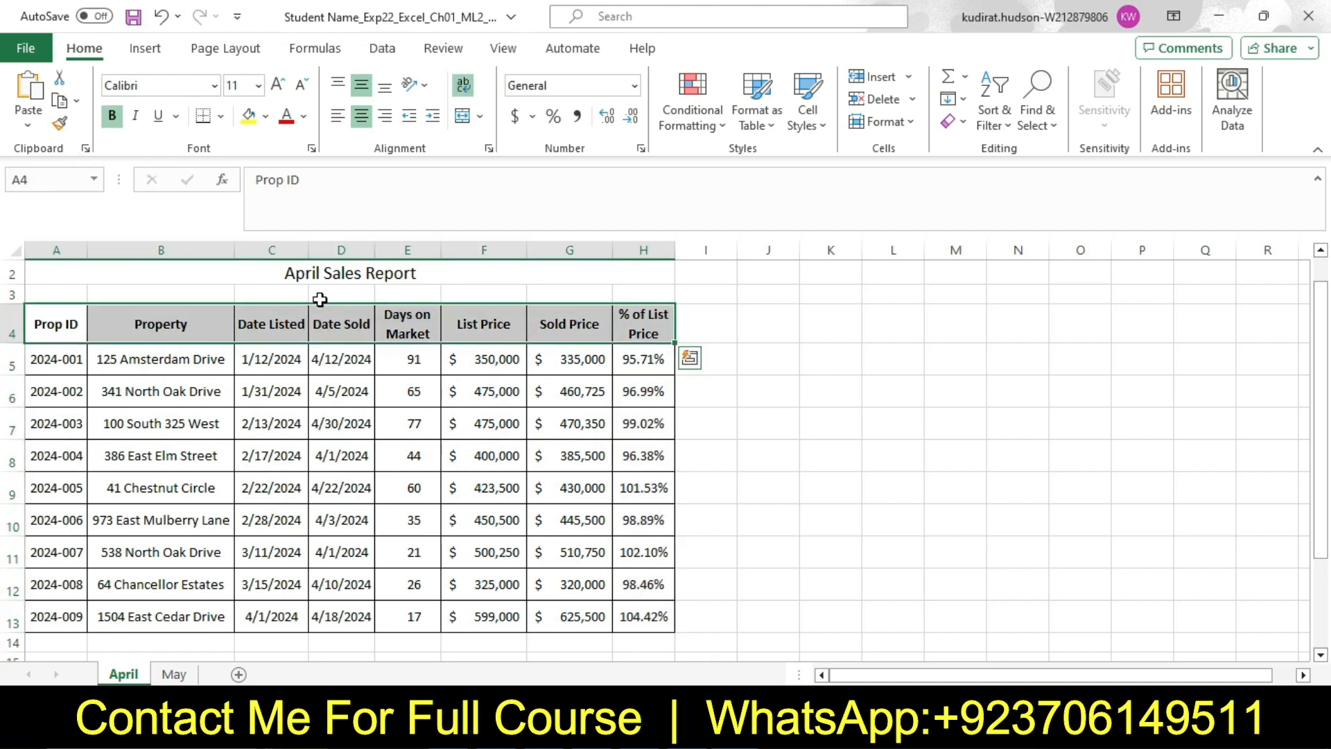
key(alt+Tab)
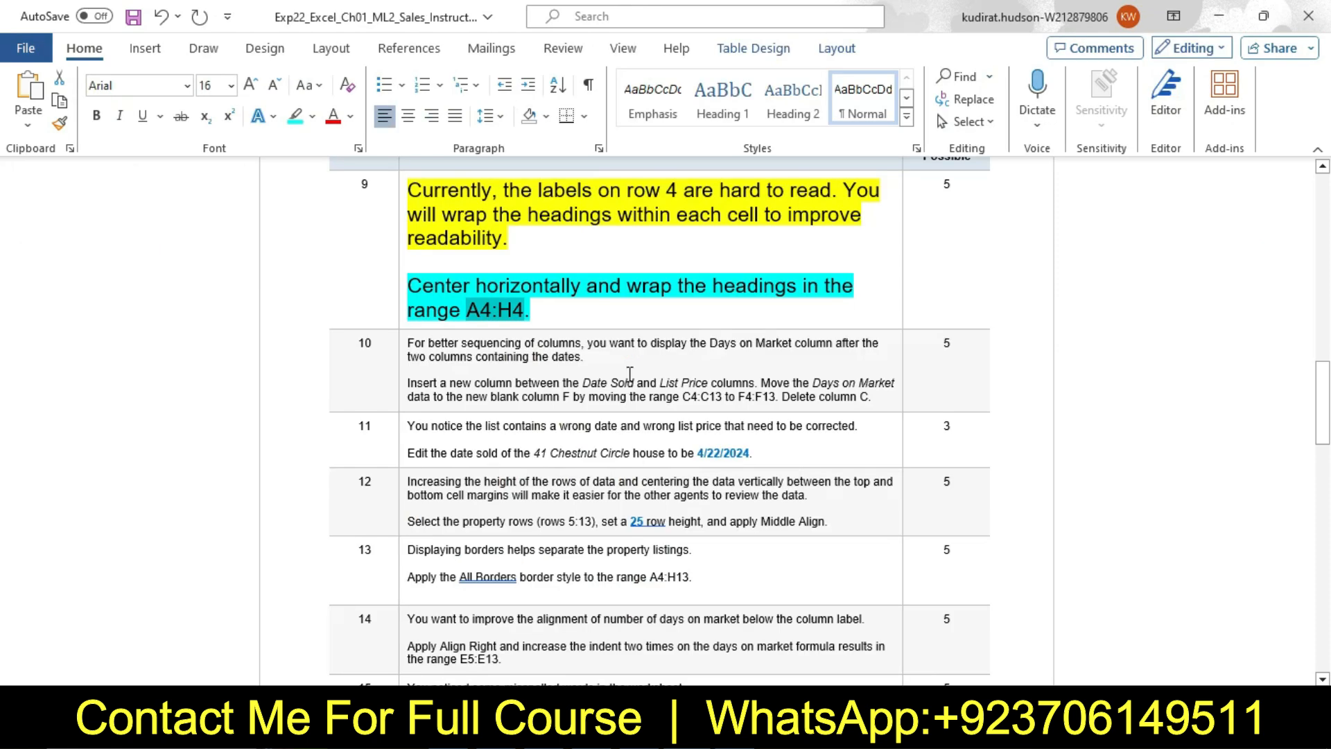
drag(418, 285, 741, 301)
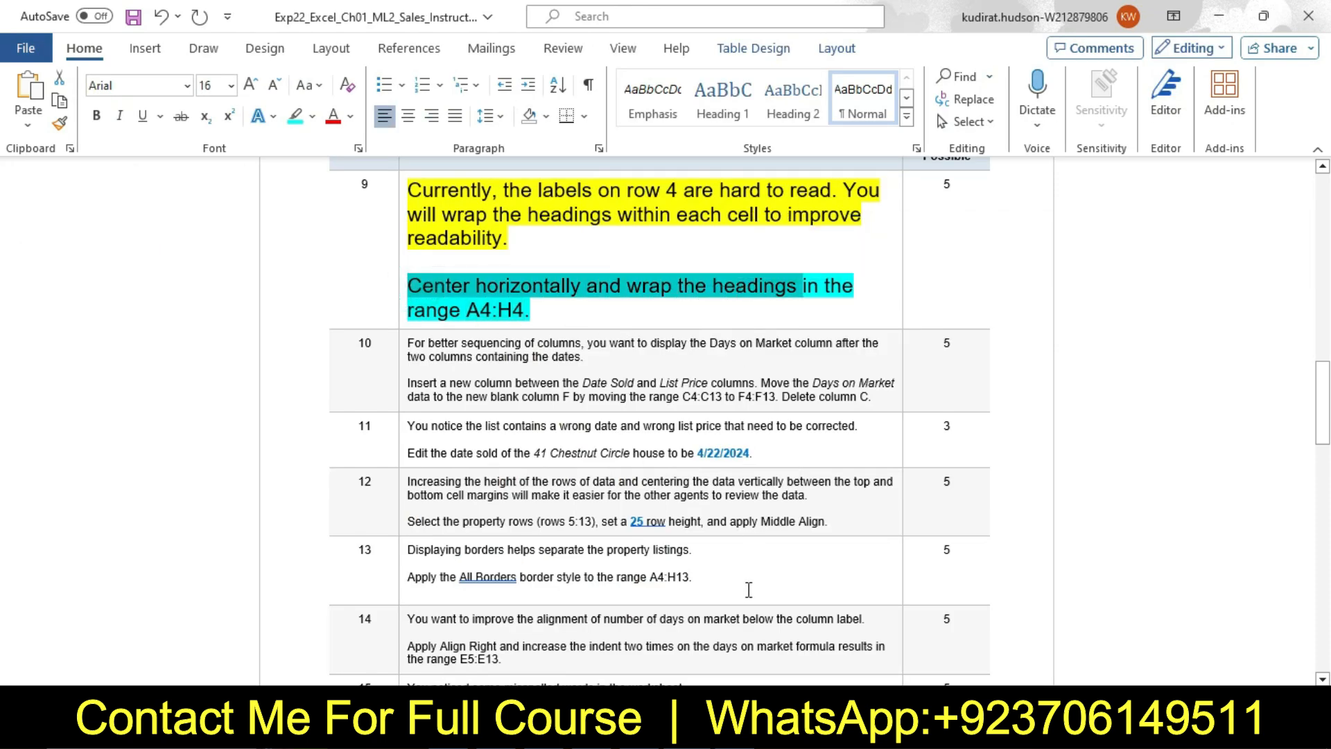
key(alt+Tab)
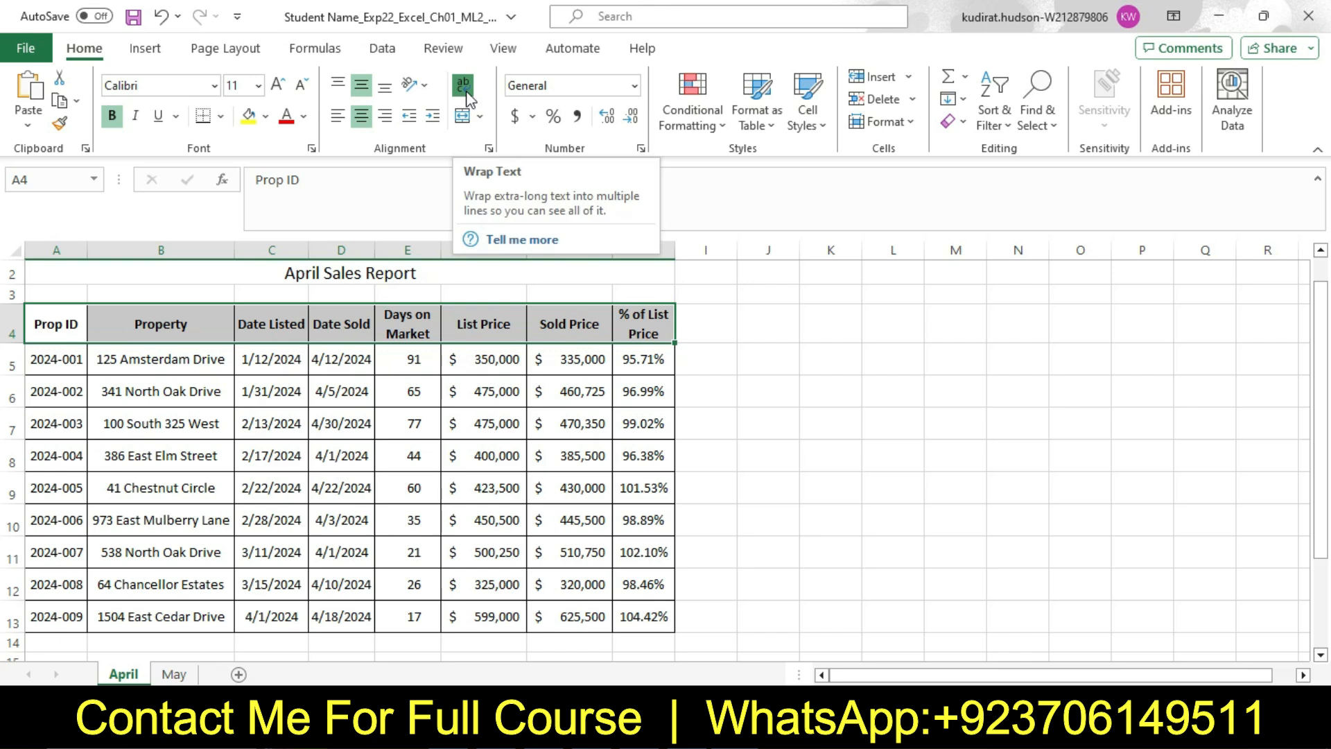
click(729, 432)
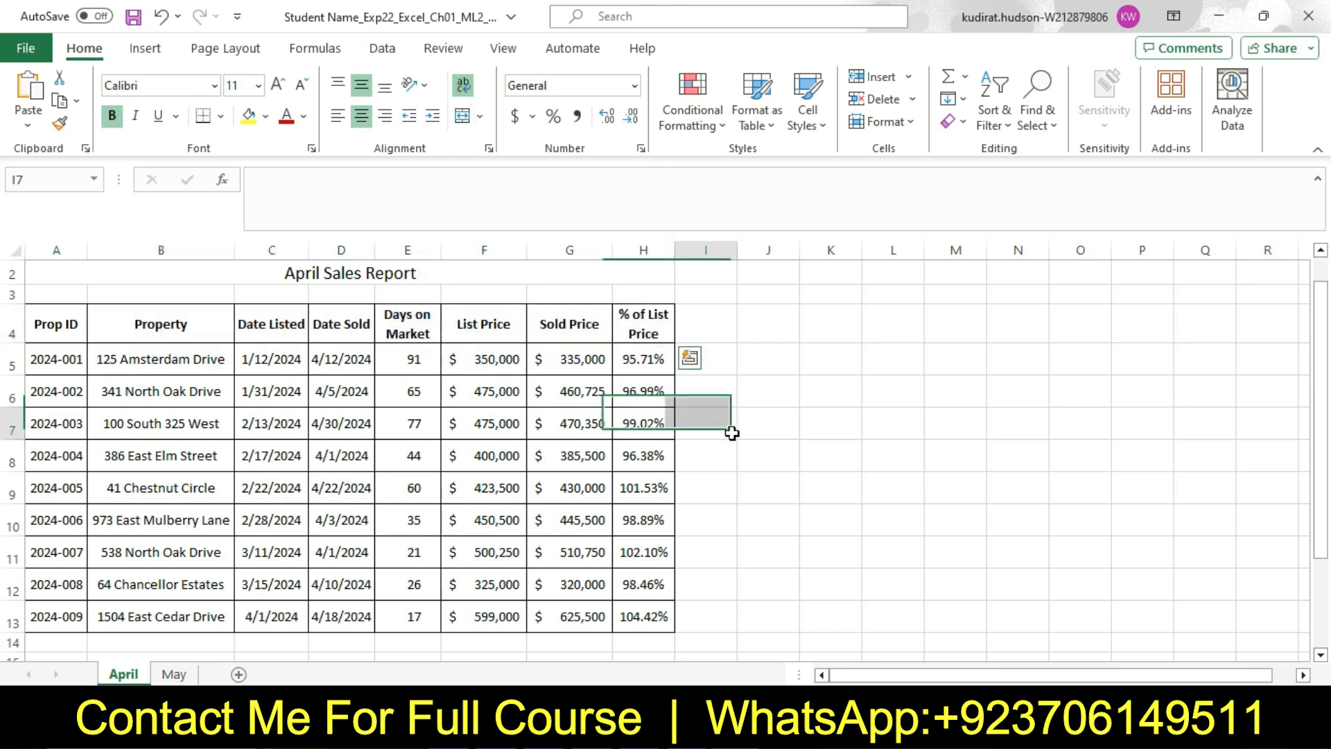
Write "This is the Solution File Contact me On WhatsApp Or Email" in cell J7 of the April worksheet
click(771, 433)
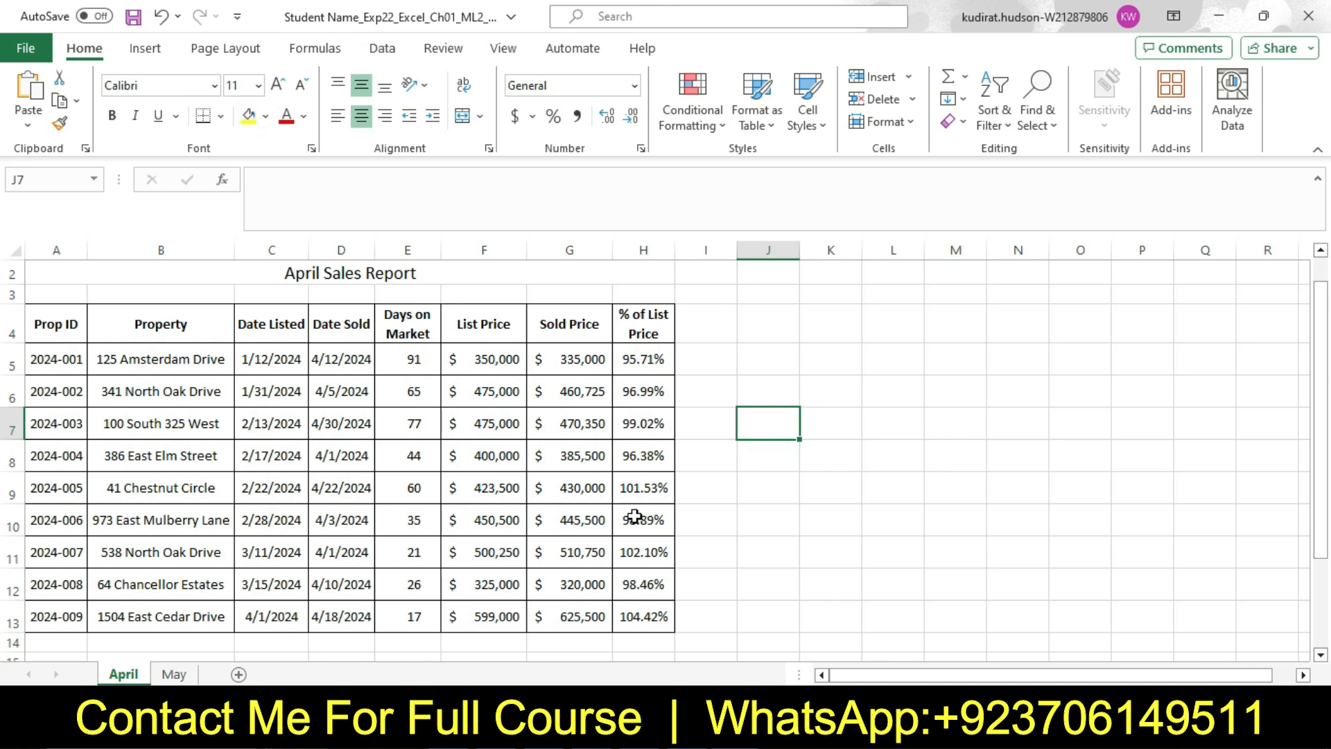
text(This is thes)
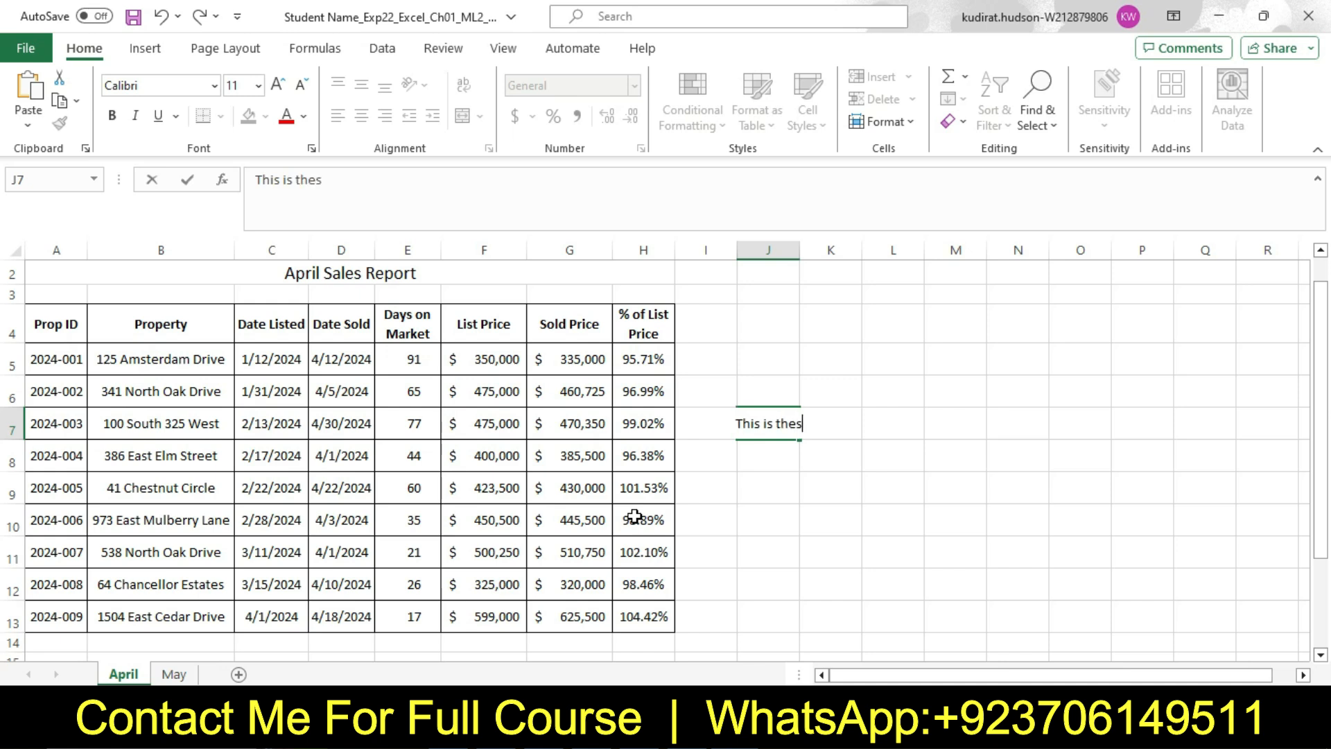
key(BackSpace)
text(s)
key(BackSpace)
text(Solutio)
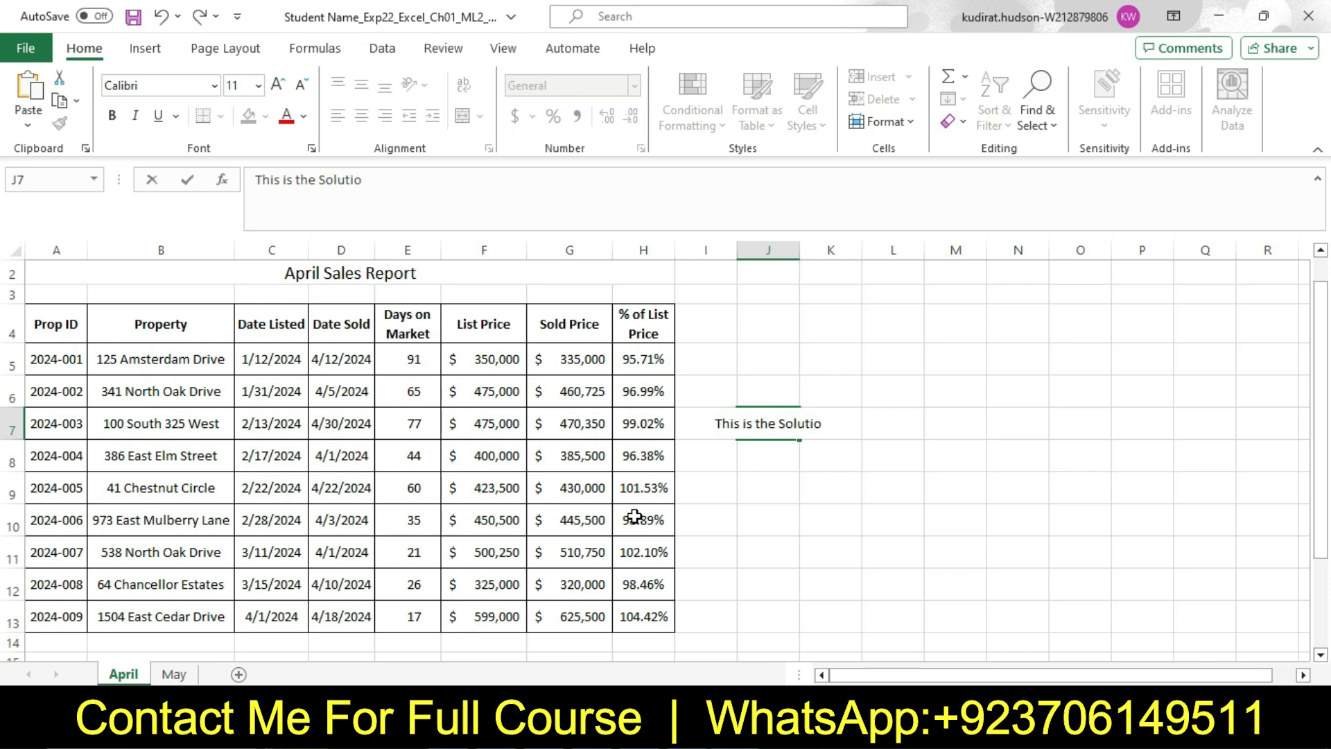
text(n )
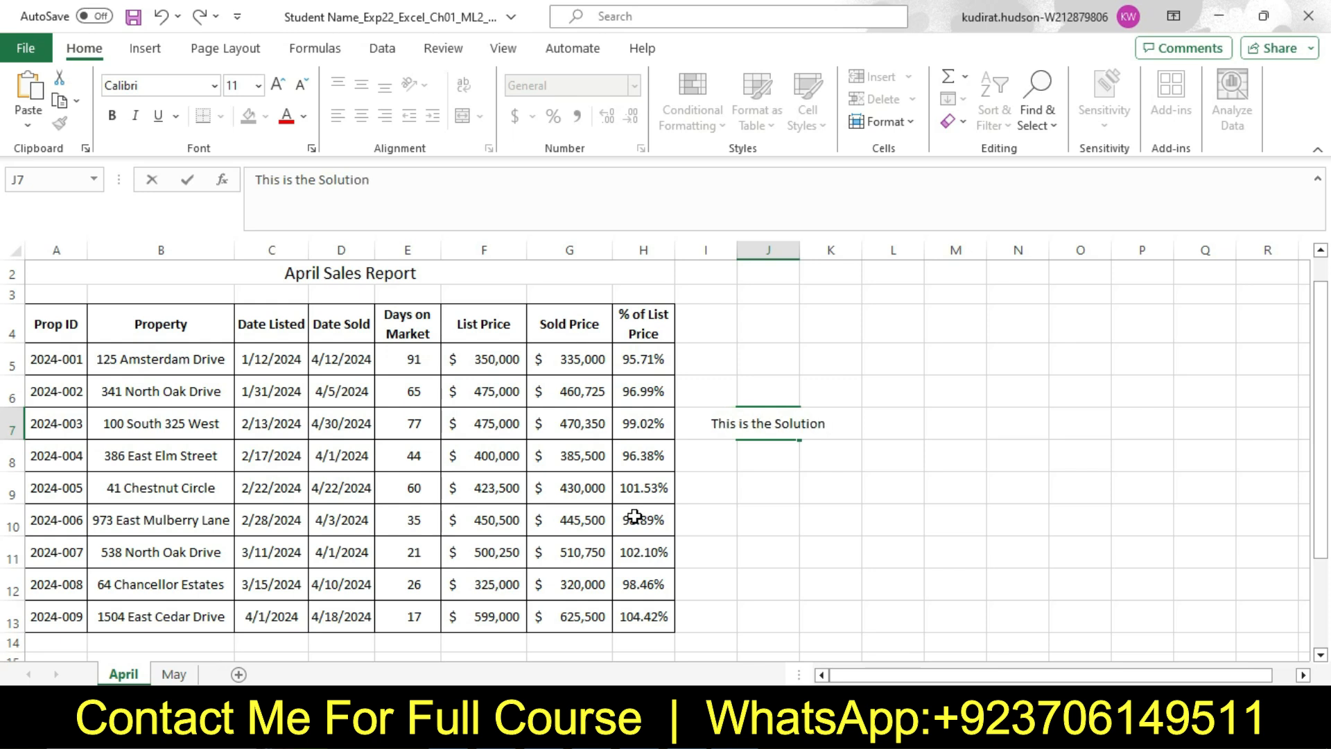
text(Fil)
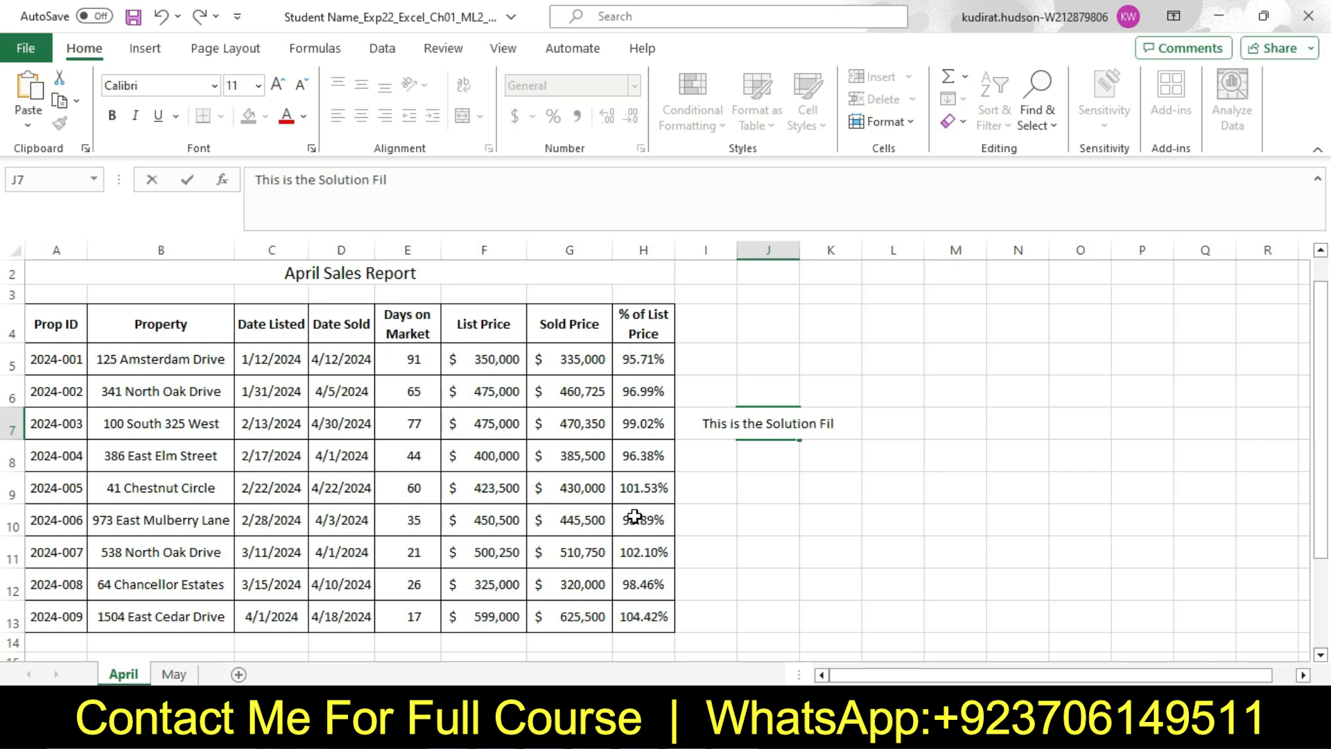
text(e Co)
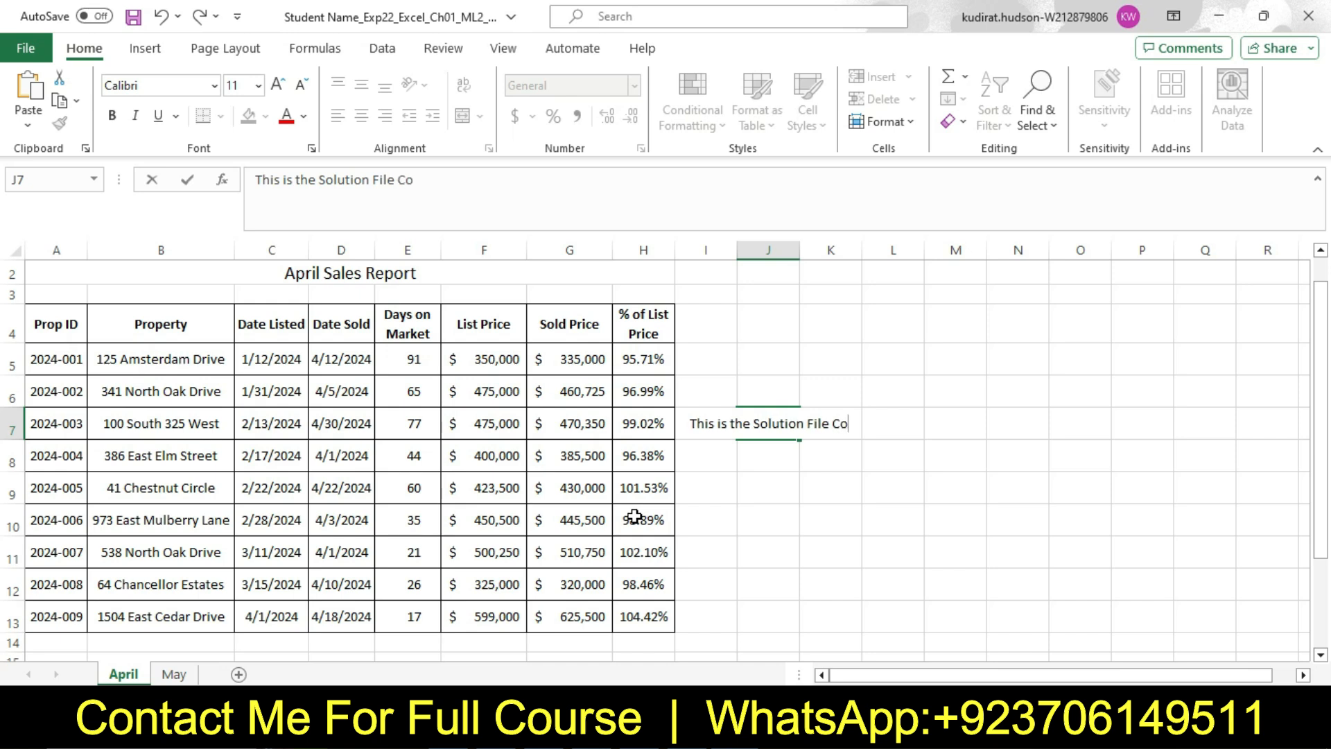
text(na)
key(BackSpace)
text(tact)
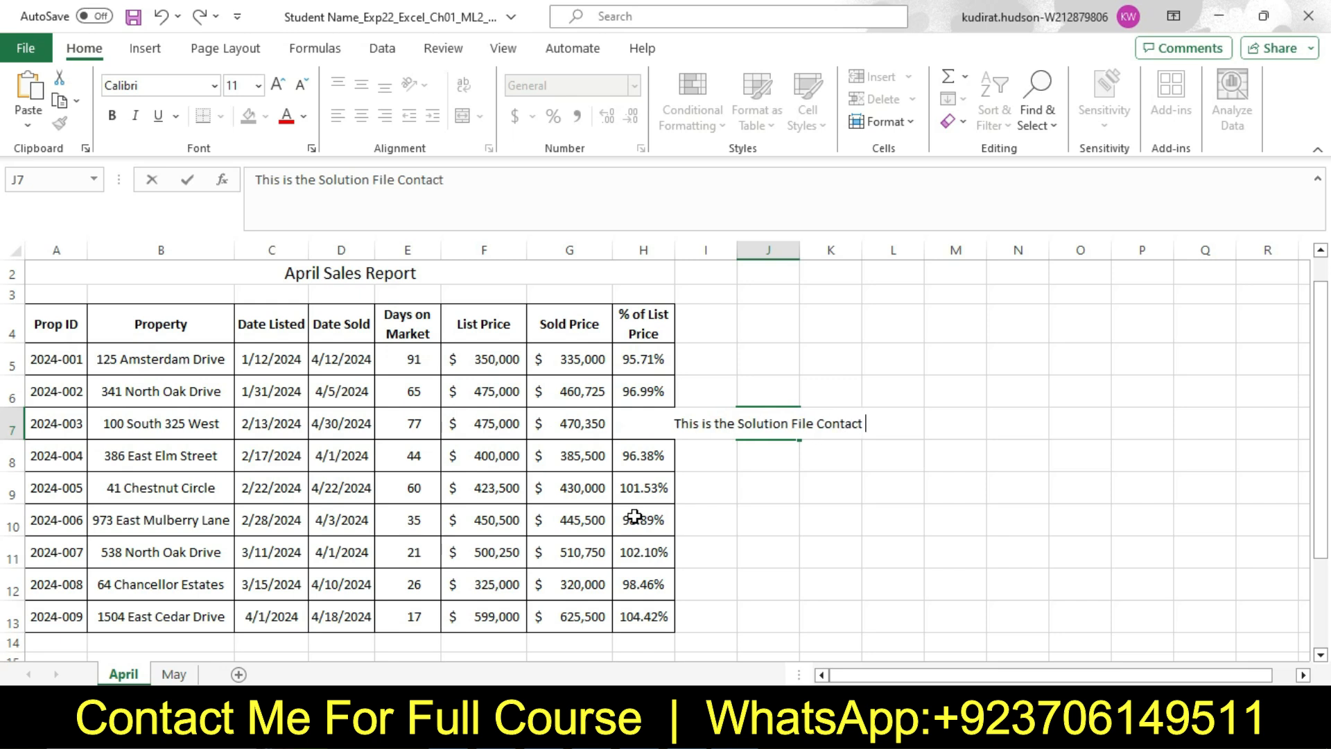
text( me)
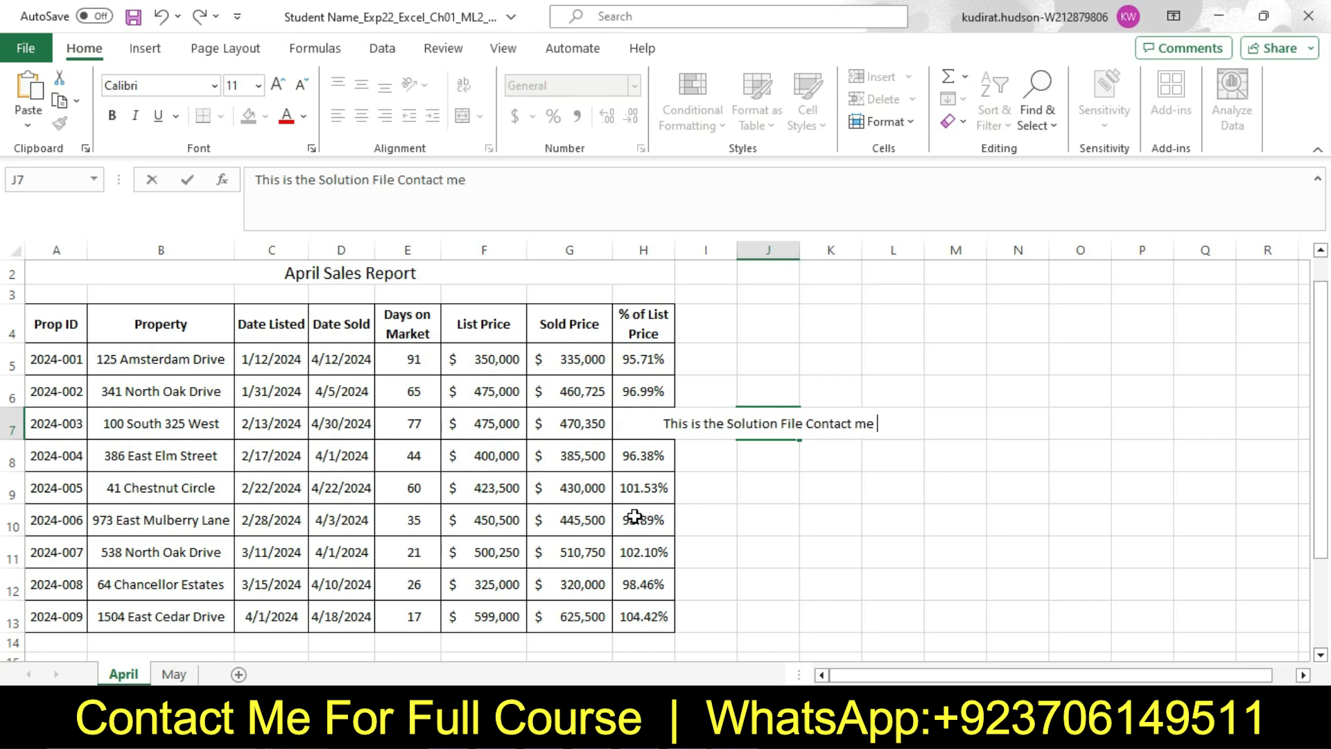
text( On)
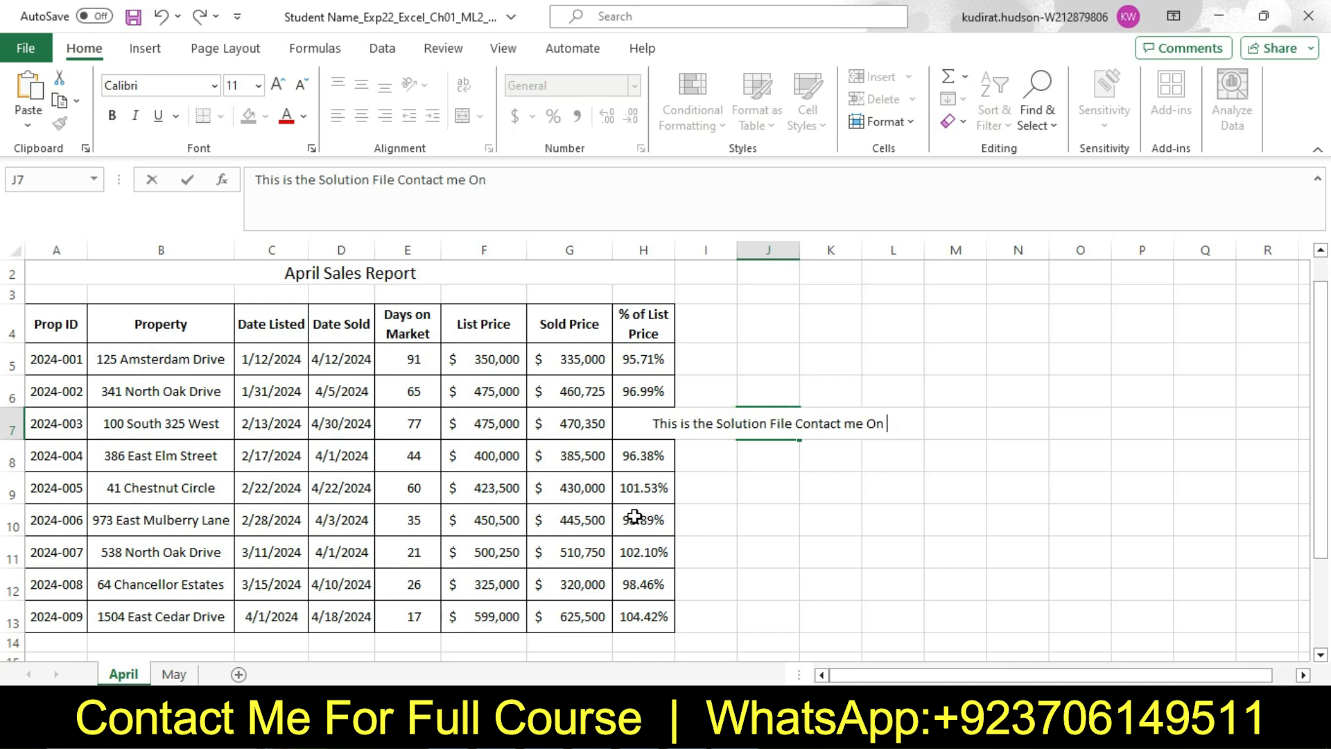
text( What)
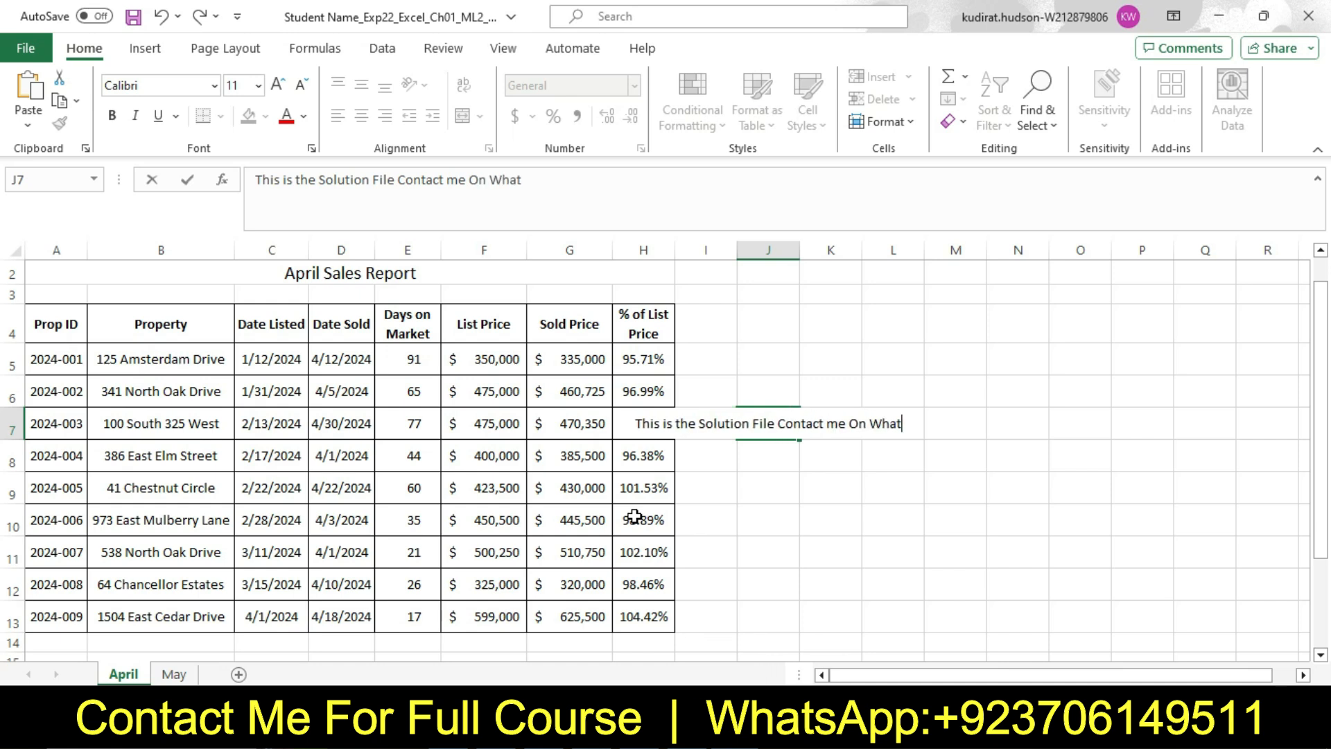
text(sApp Or Email)
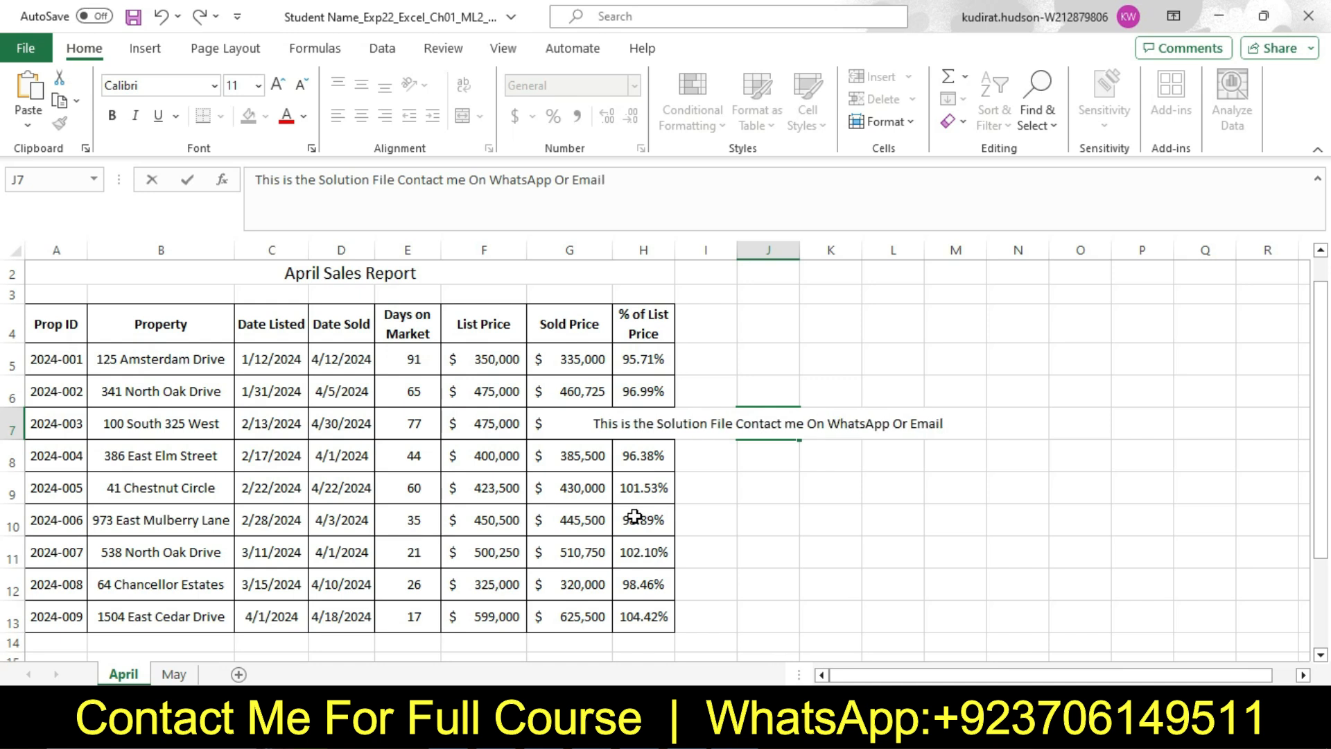
Erase the whole note from cell J7 and leave the cell
key(BackSpace)
key(BackSpace)
key(BackSpace)
key(BackSpace)
key(BackSpace)
key(BackSpace)
key(BackSpace)
key(BackSpace)
key(BackSpace)
key(BackSpace)
key(BackSpace)
key(BackSpace)
key(BackSpace)
key(BackSpace)
key(BackSpace)
key(BackSpace)
key(BackSpace)
key(BackSpace)
key(BackSpace)
key(BackSpace)
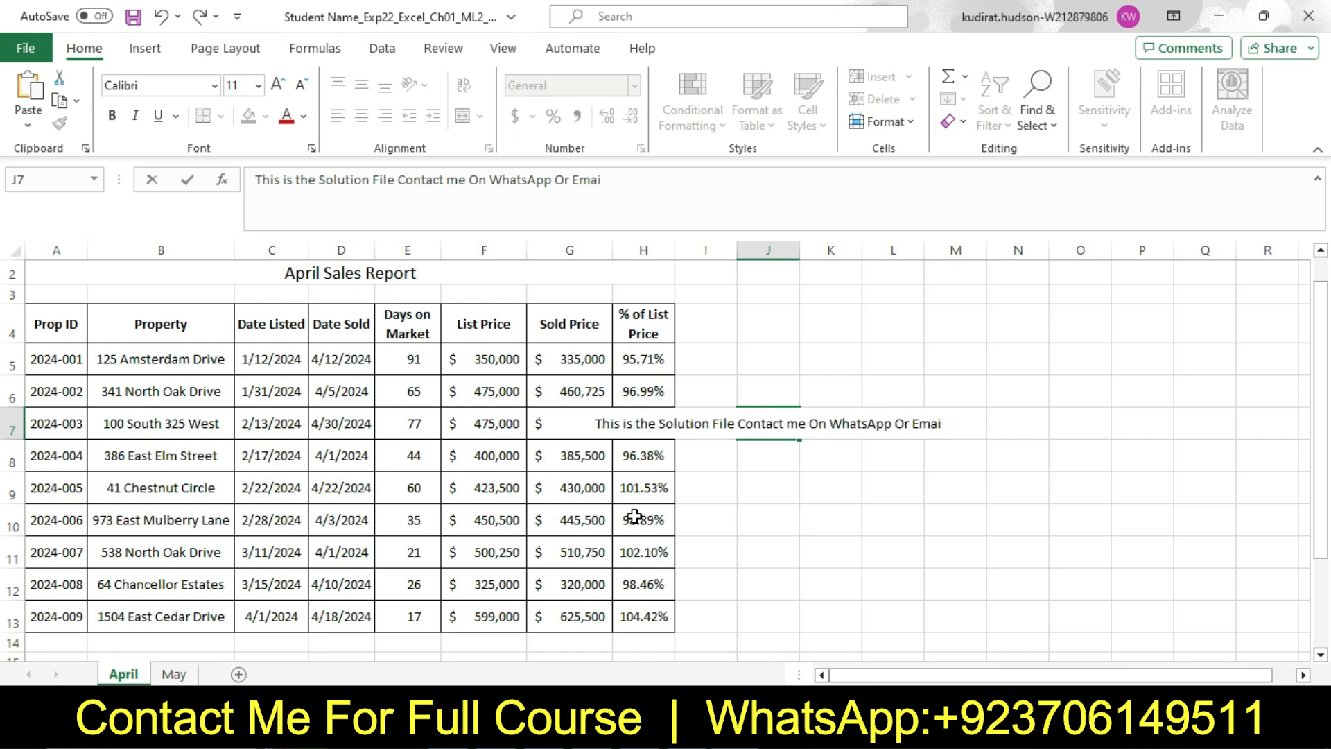
key(BackSpace)
key(BackSpace)
key(BackSpace)
key(BackSpace)
key(BackSpace)
key(BackSpace)
key(BackSpace)
key(BackSpace)
key(BackSpace)
key(BackSpace)
key(BackSpace)
key(BackSpace)
key(BackSpace)
key(BackSpace)
key(BackSpace)
key(BackSpace)
key(BackSpace)
key(BackSpace)
key(BackSpace)
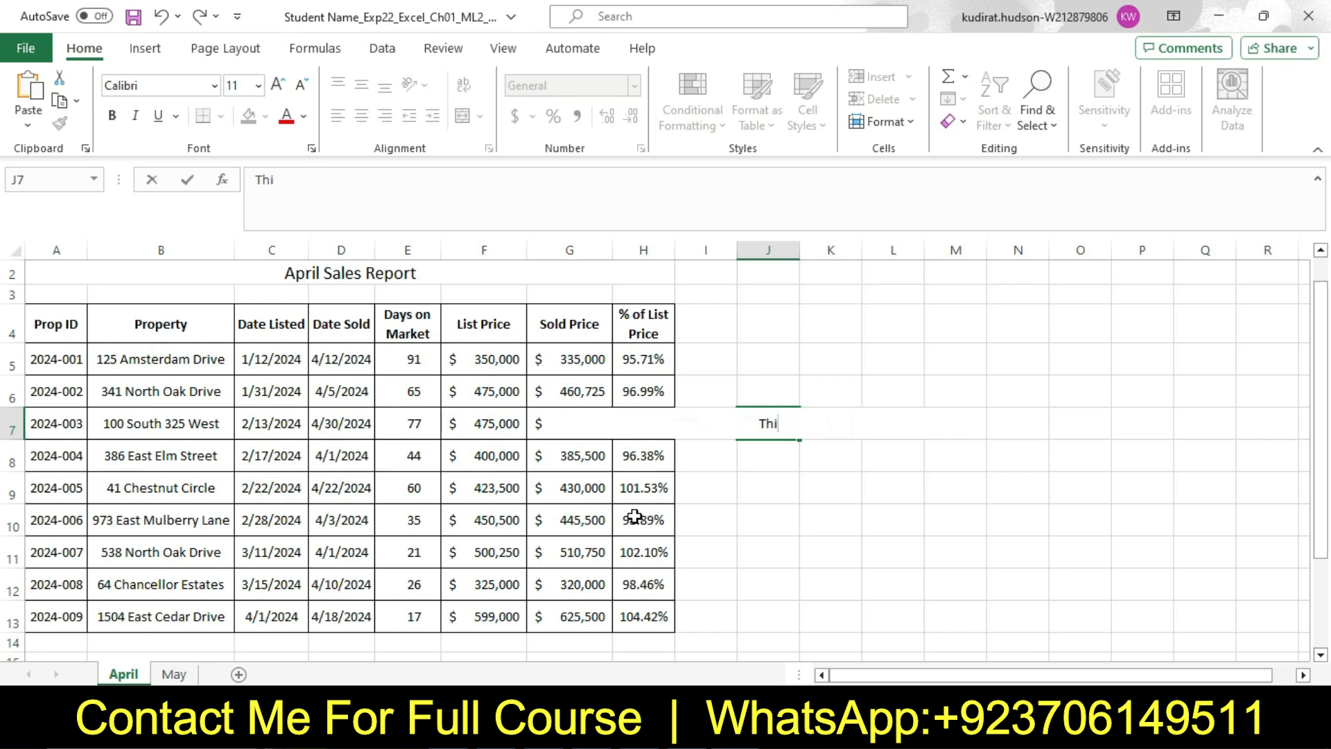
click(734, 513)
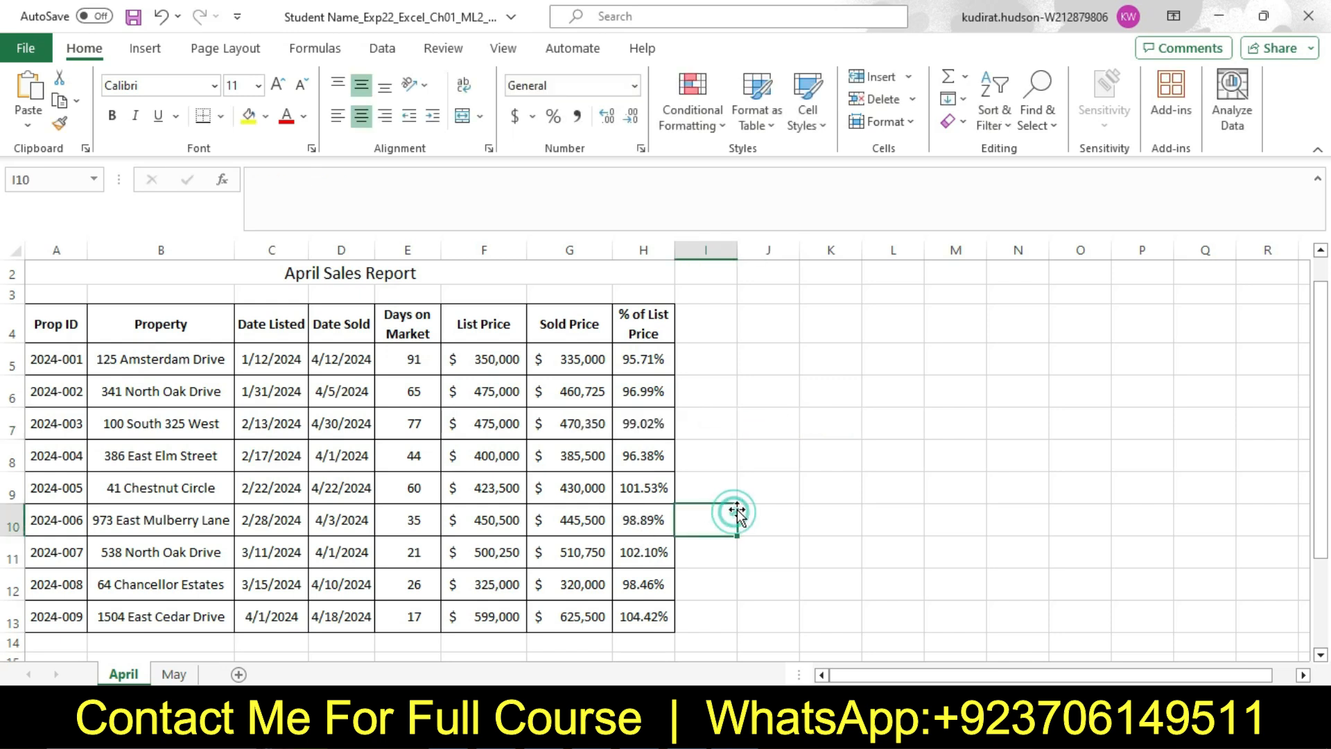
Switch to Word, reset the step 9 instruction text to 9 pt with no highlight color, and return to the document's beginning
key(alt+Tab)
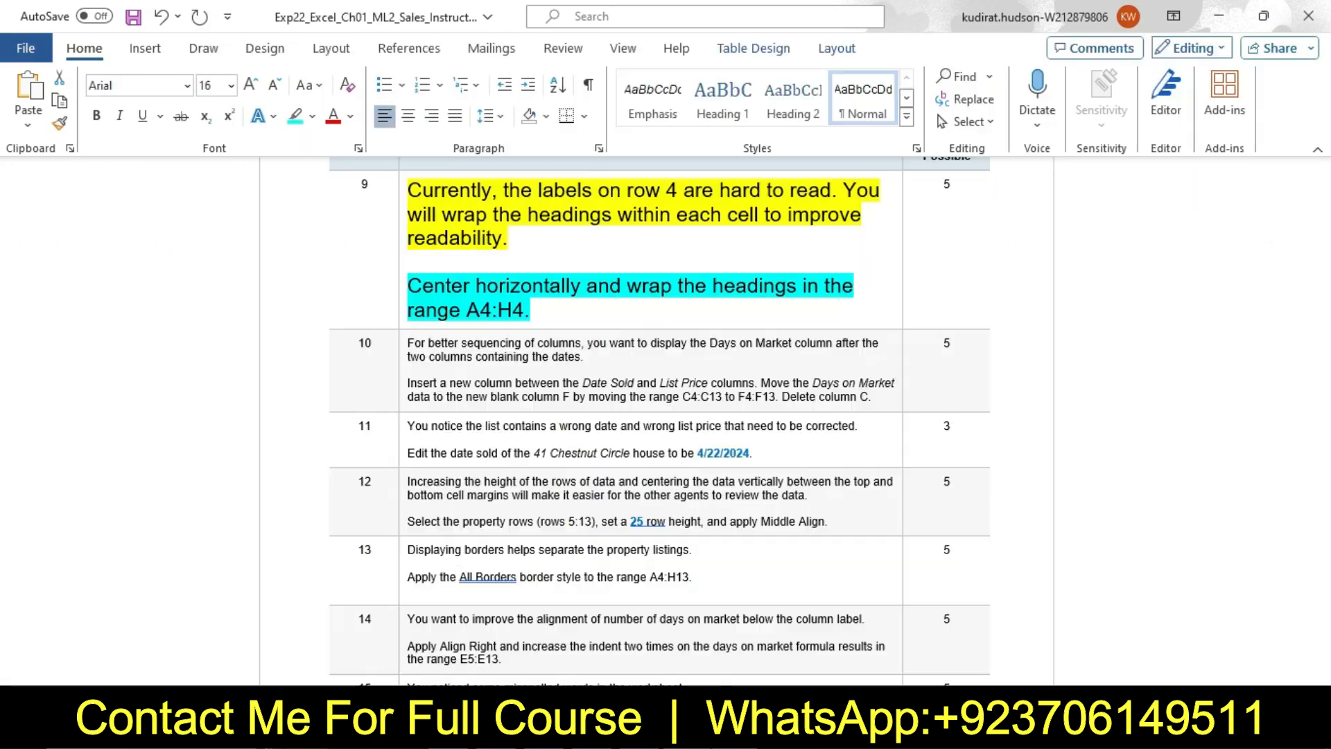
click(402, 238)
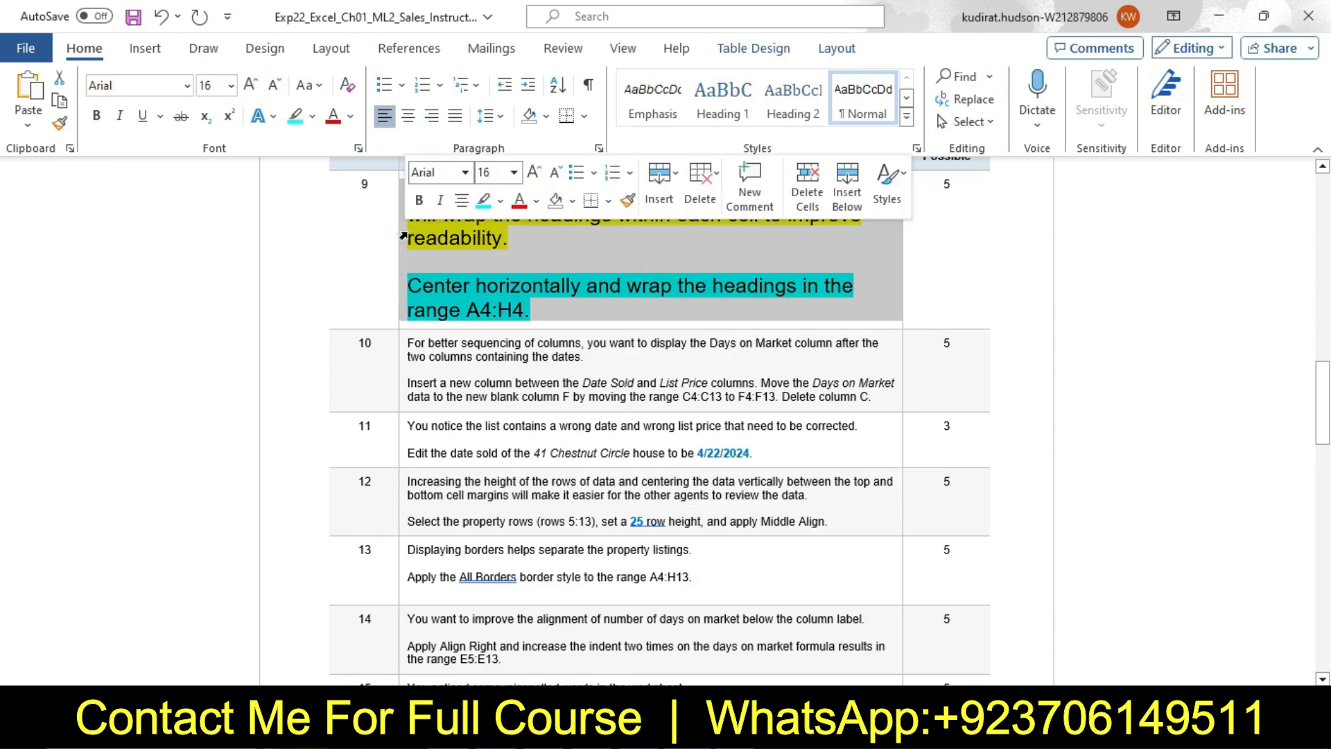
click(514, 172)
click(509, 226)
click(500, 200)
click(526, 363)
click(688, 364)
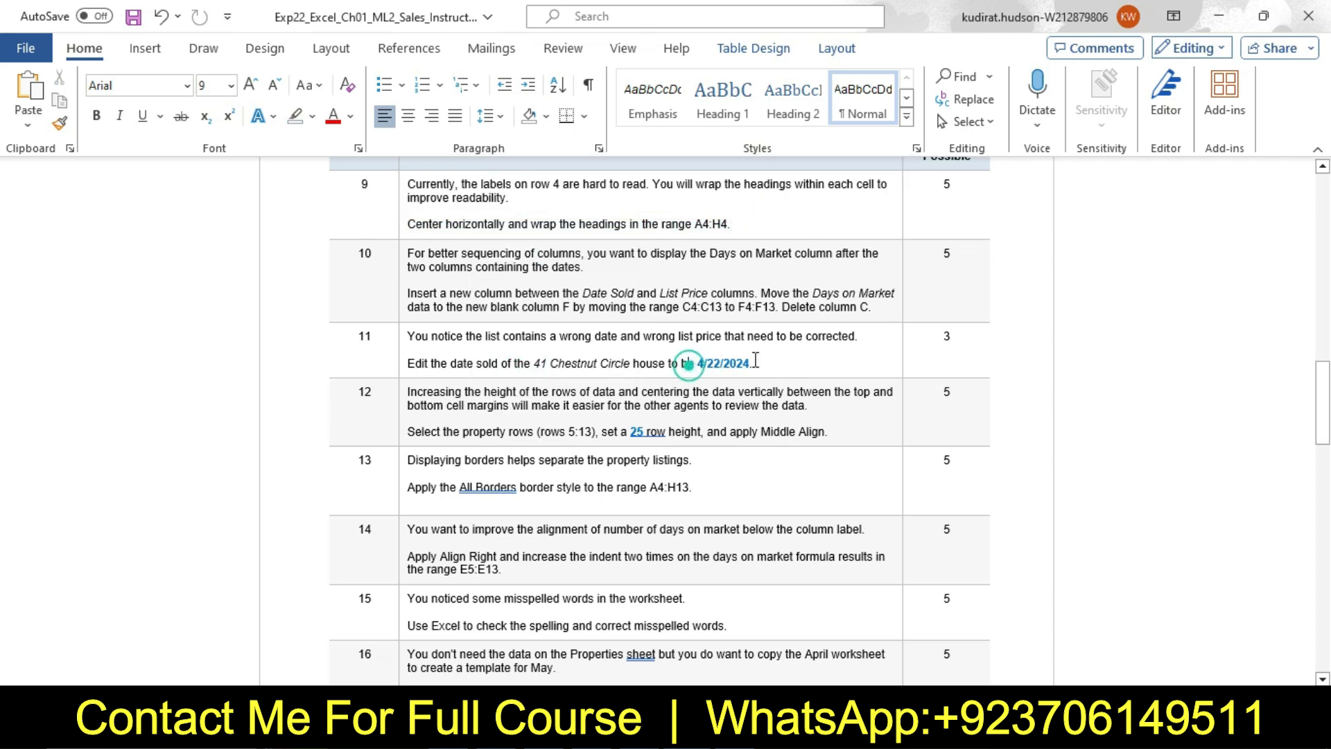
drag(1328, 390, 1328, 194)
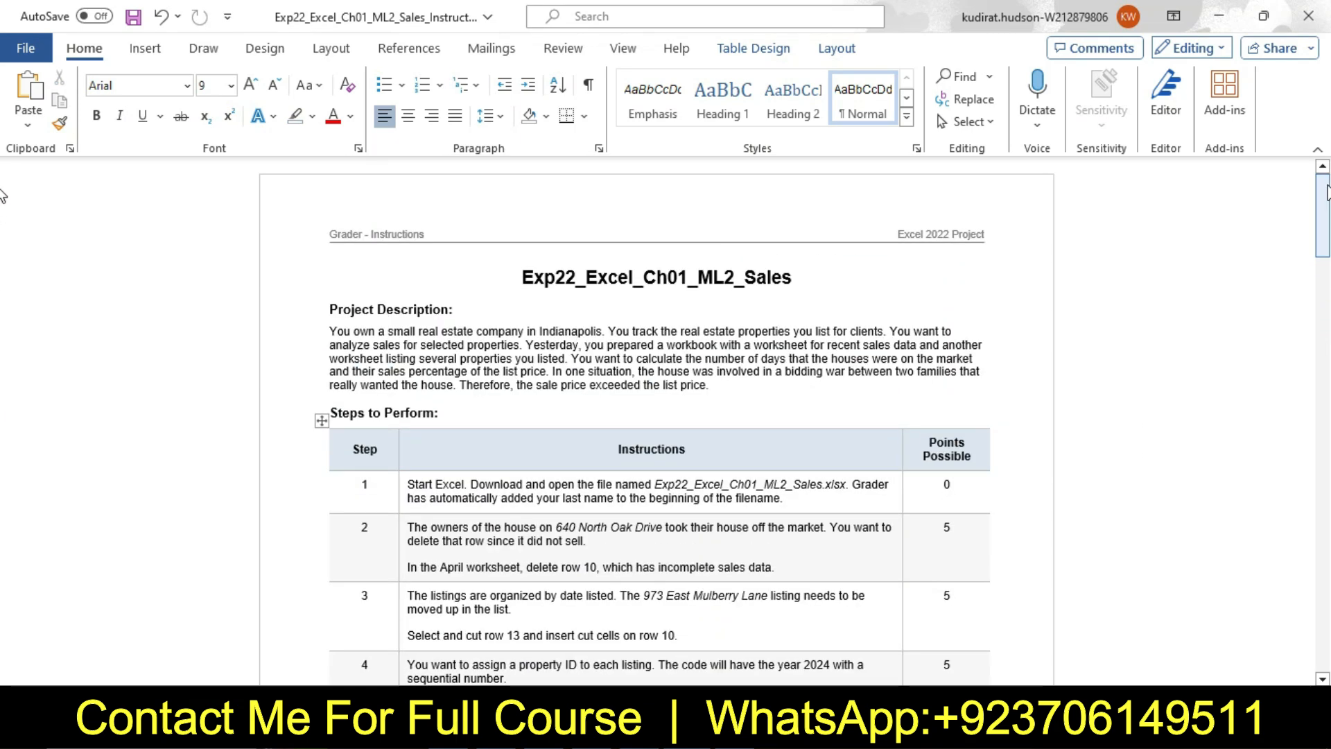